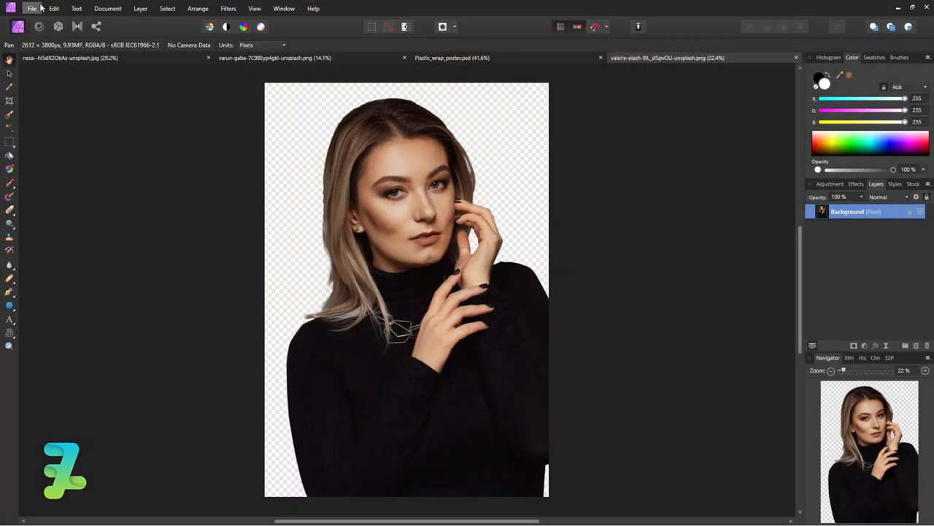
Begin creating a new document from the File menu
{"action": "left_click", "coordinate": [32, 8]}
Create a blank document in centimetres, 61 wide by 91 high, with RGB/16 colour format
{"action": "left_click", "coordinate": [43, 31]}
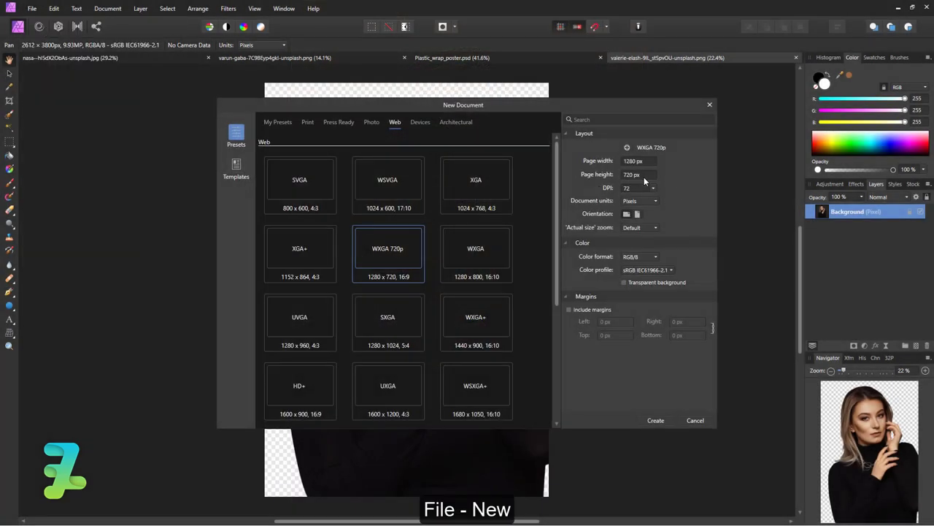
{"action": "left_click", "coordinate": [644, 200]}
{"action": "left_click", "coordinate": [634, 290]}
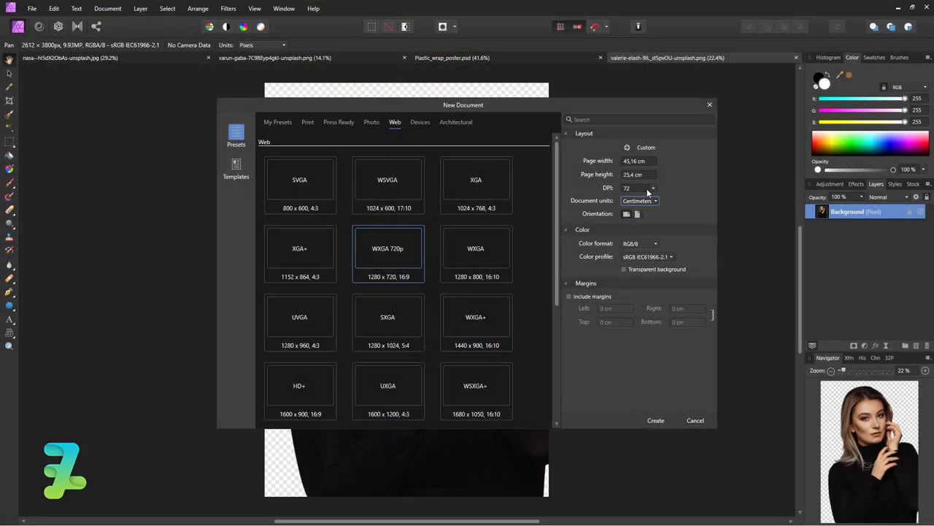
{"action": "type", "text": "61"}
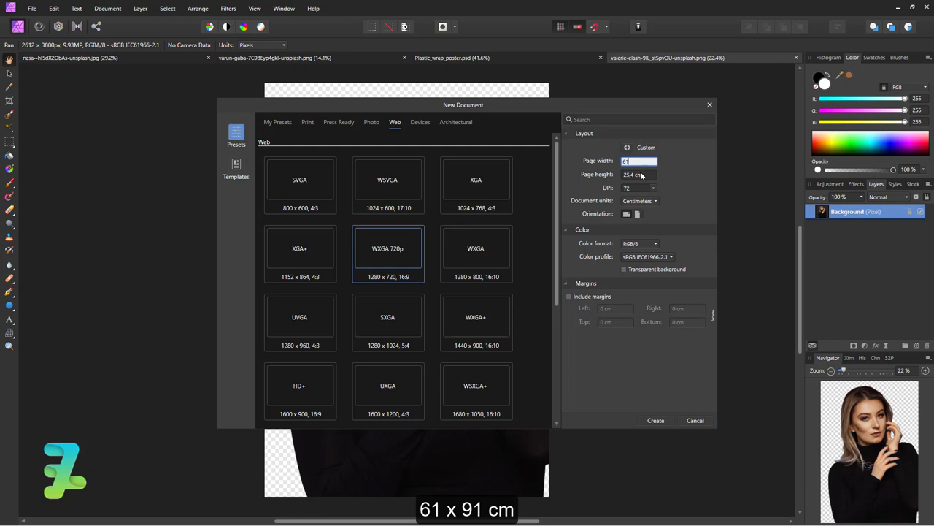
{"action": "left_click", "coordinate": [641, 176]}
{"action": "type", "text": "91"}
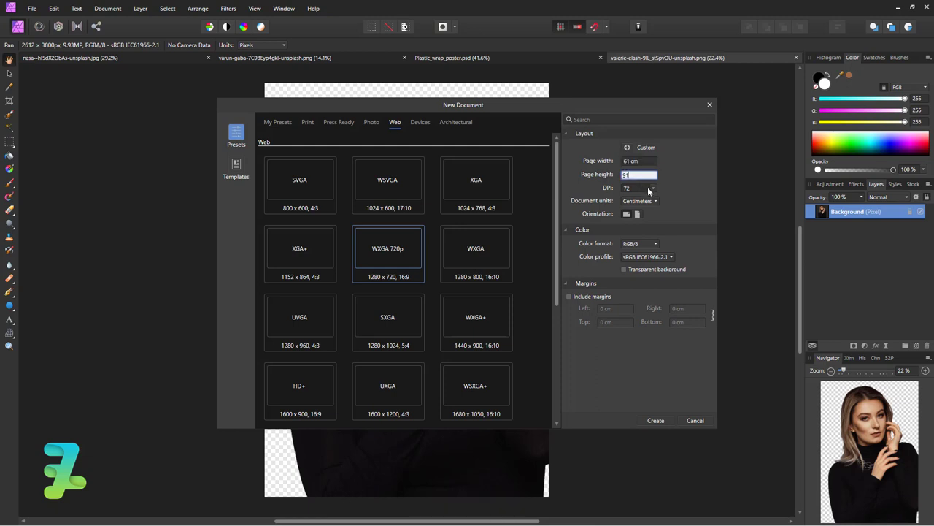
{"action": "key", "text": "Tab"}
{"action": "left_click", "coordinate": [639, 245]}
{"action": "left_click", "coordinate": [641, 270]}
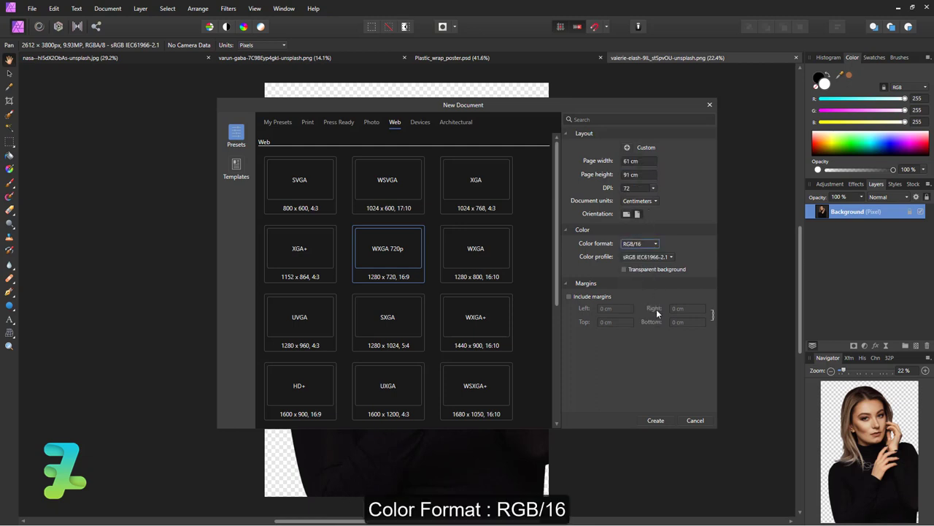
{"action": "left_click", "coordinate": [656, 420]}
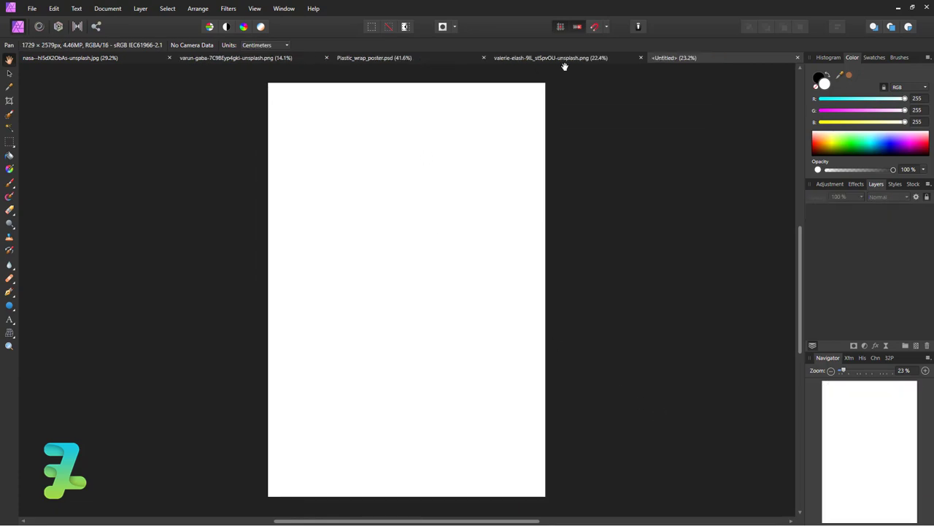
Copy the unlocked portrait layer into the Untitled document and close the original without saving
{"action": "mouse_move", "coordinate": [566, 57]}
{"action": "left_mouse_down"}
{"action": "mouse_move", "coordinate": [409, 235]}
{"action": "mouse_move", "coordinate": [302, 292]}
{"action": "left_mouse_up"}
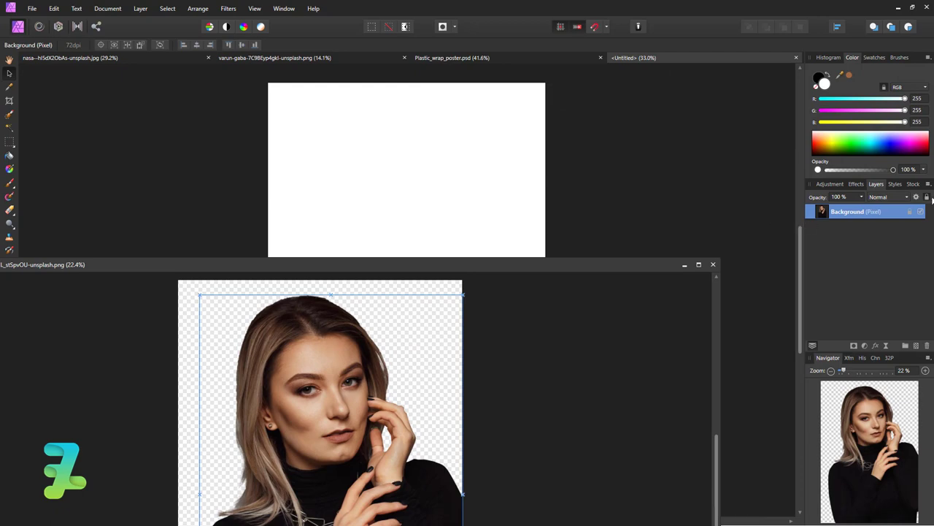
{"action": "left_click", "coordinate": [926, 197]}
{"action": "left_click_drag", "start_coordinate": [827, 212], "coordinate": [429, 187]}
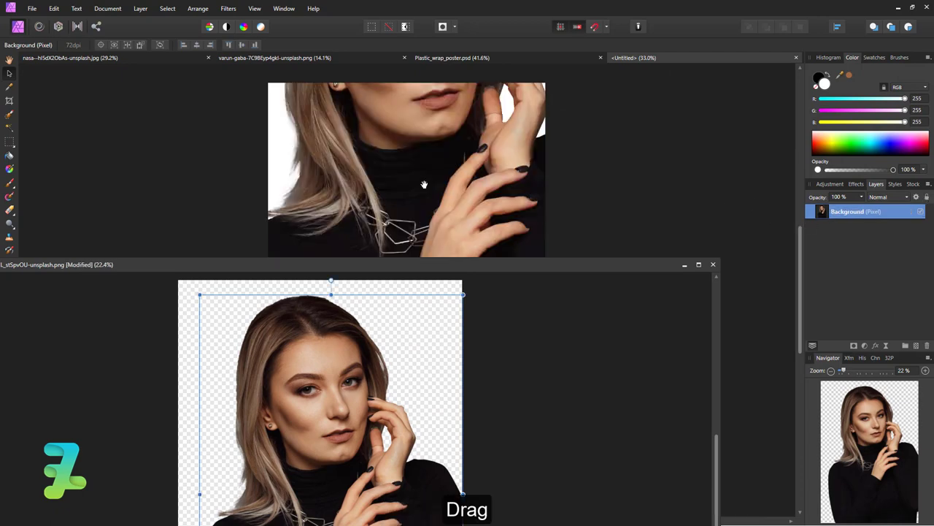
{"action": "left_click", "coordinate": [713, 264]}
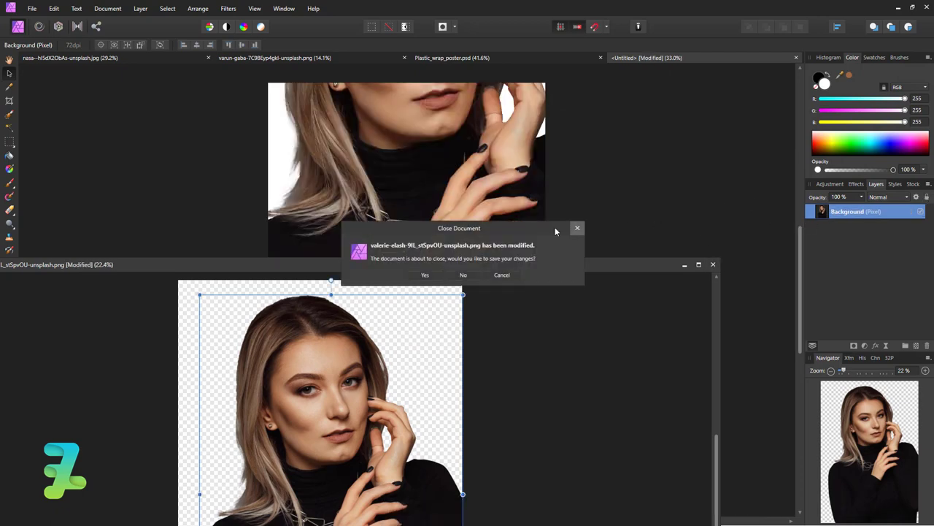
{"action": "left_click", "coordinate": [478, 276]}
{"action": "left_click", "coordinate": [624, 59]}
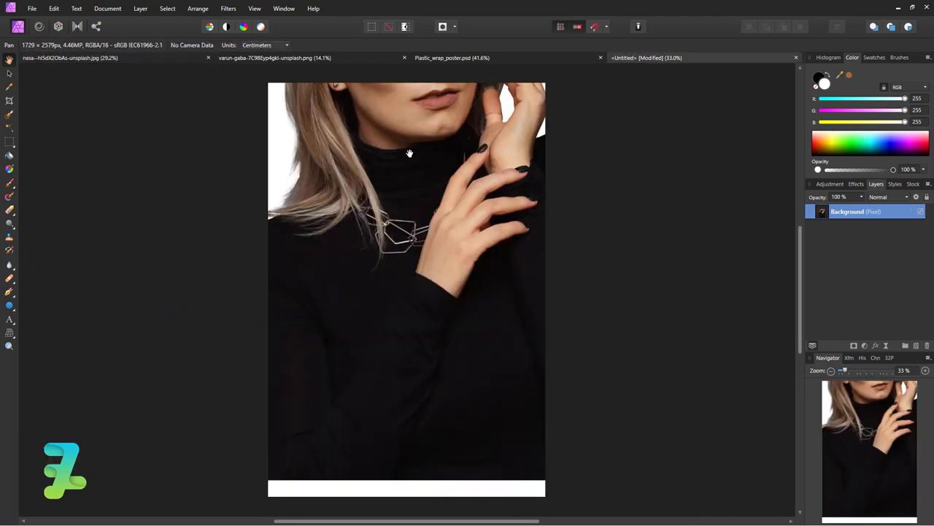
Scale, tilt about 13 degrees and reposition the portrait so it covers the page
{"action": "left_click", "coordinate": [9, 74]}
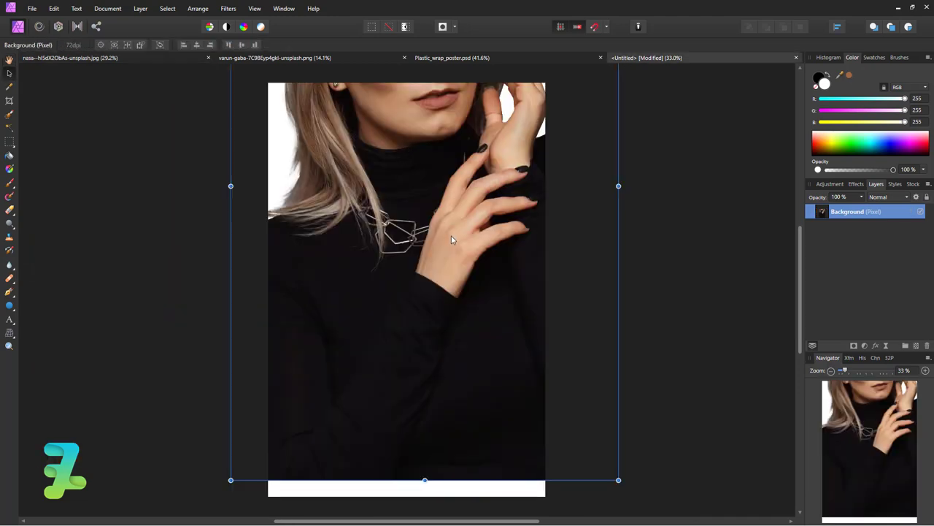
{"action": "key", "text": "ctrl+minus"}
{"action": "key", "text": "ctrl+minus"}
{"action": "key", "text": "ctrl+minus"}
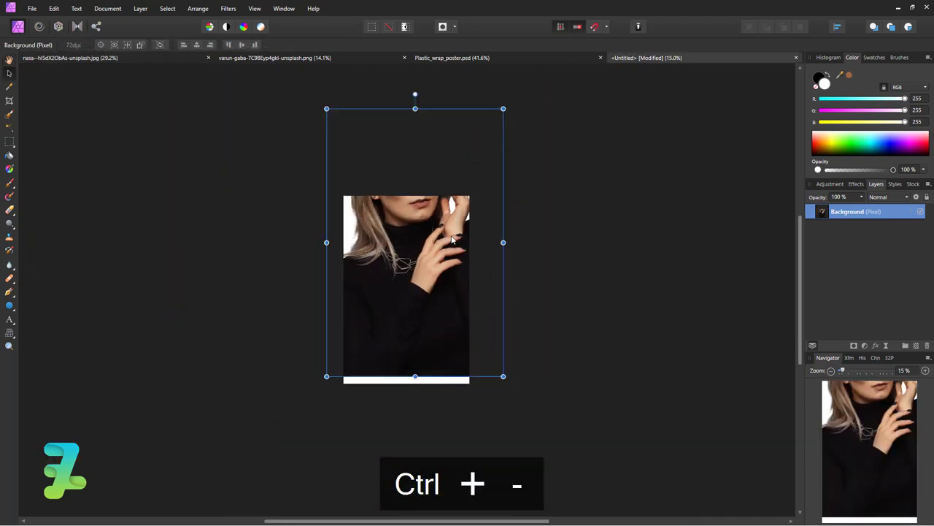
{"action": "mouse_move", "coordinate": [503, 109]}
{"action": "left_mouse_down"}
{"action": "mouse_move", "coordinate": [428, 207]}
{"action": "mouse_move", "coordinate": [426, 229]}
{"action": "left_mouse_up"}
{"action": "left_click_drag", "start_coordinate": [405, 259], "coordinate": [441, 284]}
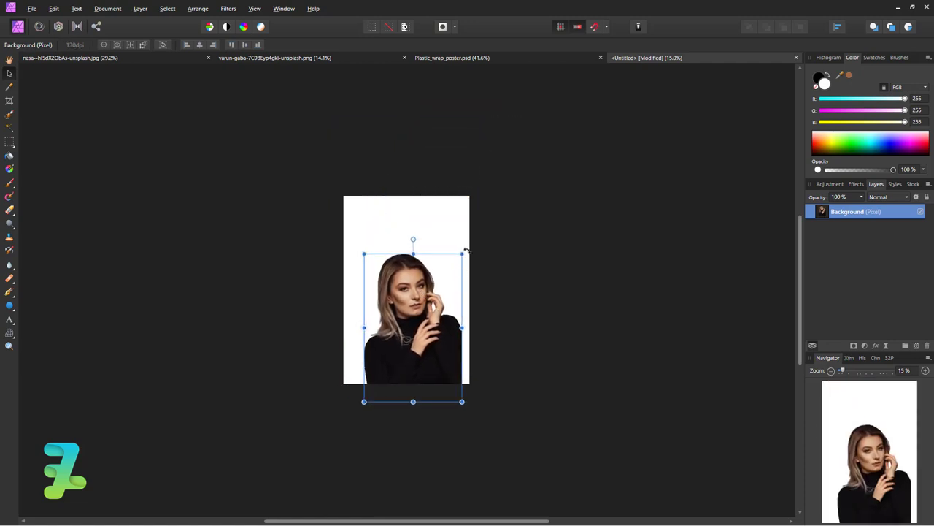
{"action": "mouse_move", "coordinate": [467, 251]}
{"action": "left_mouse_down"}
{"action": "mouse_move", "coordinate": [484, 263]}
{"action": "mouse_move", "coordinate": [503, 241]}
{"action": "left_mouse_up"}
{"action": "left_click_drag", "start_coordinate": [443, 292], "coordinate": [430, 295]}
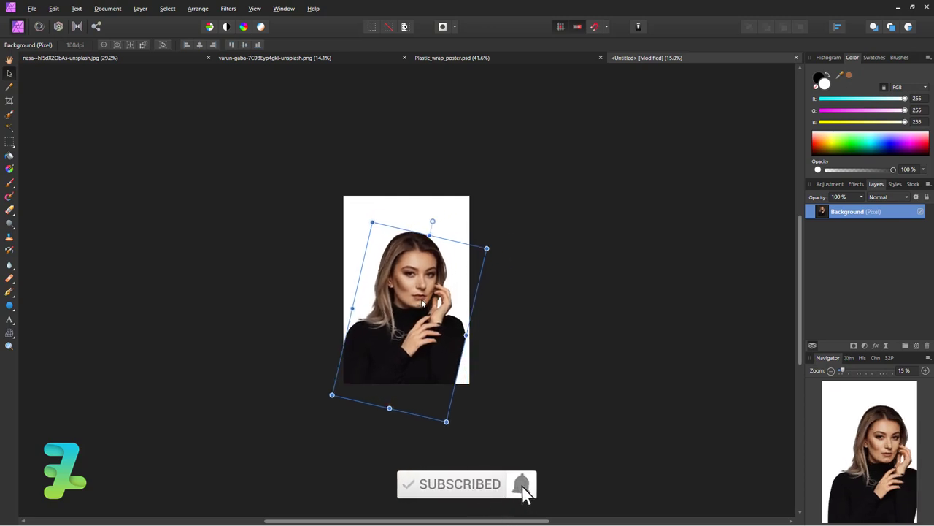
{"action": "left_click_drag", "start_coordinate": [486, 247], "coordinate": [532, 228]}
{"action": "left_click_drag", "start_coordinate": [435, 297], "coordinate": [412, 316]}
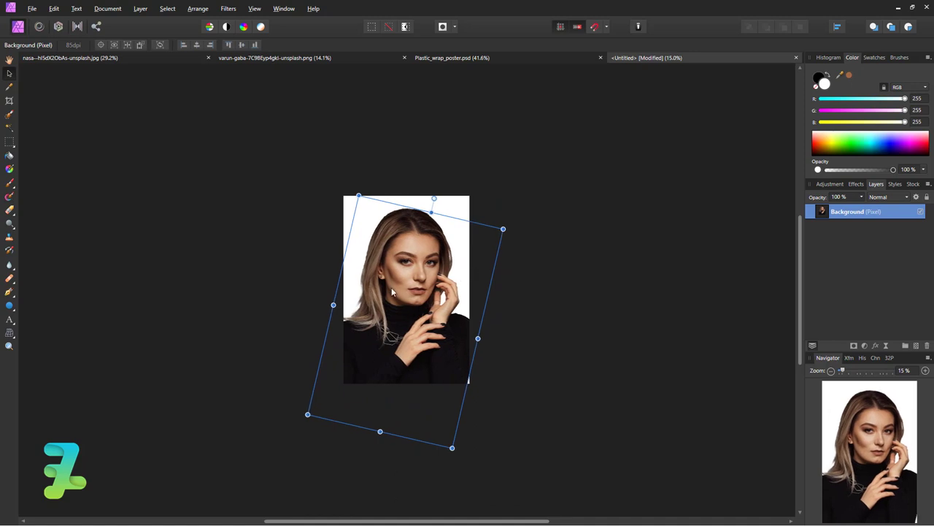
{"action": "left_click_drag", "start_coordinate": [392, 289], "coordinate": [389, 292]}
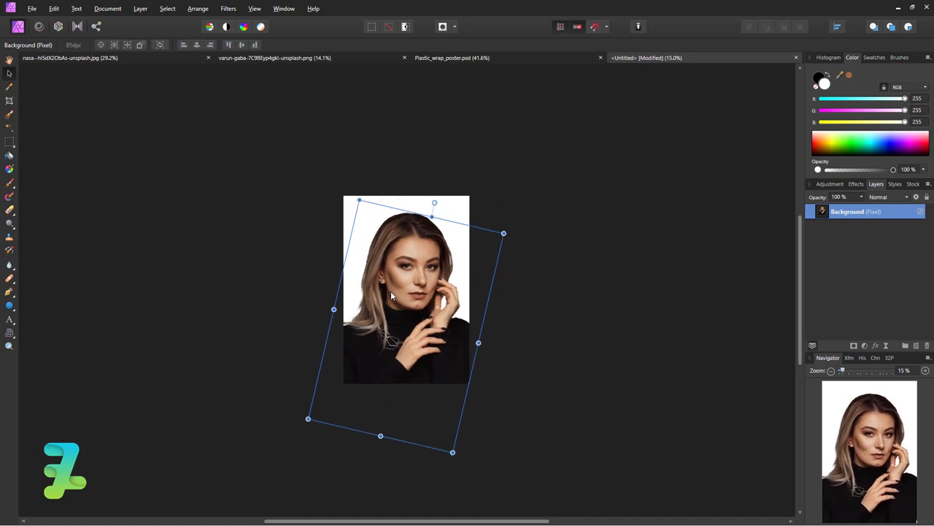
{"action": "left_click", "coordinate": [612, 331]}
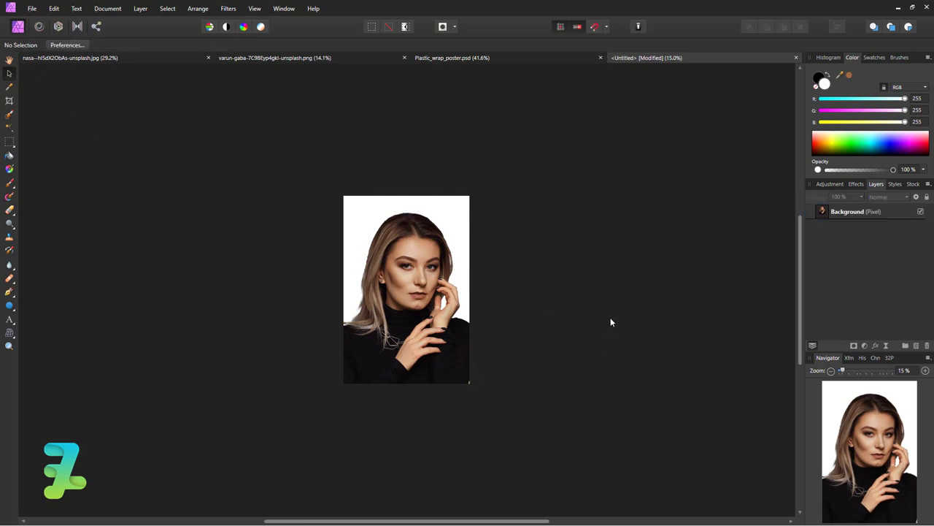
Select the Background photo layer and zoom to 50% on the face
{"action": "key", "text": "ctrl+equal"}
{"action": "key", "text": "ctrl+equal"}
{"action": "key", "text": "ctrl+equal"}
{"action": "key", "text": "ctrl+minus"}
{"action": "key", "text": "ctrl+minus"}
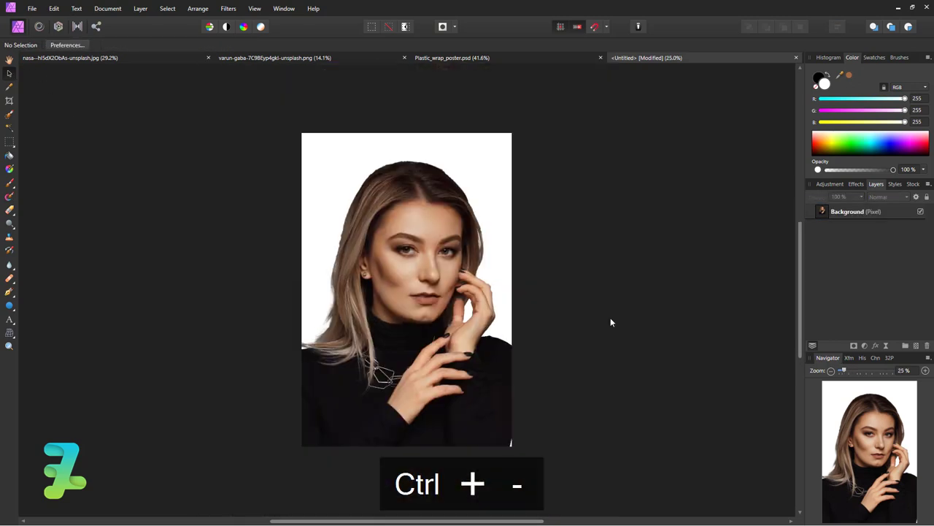
{"action": "key", "text": "ctrl+t"}
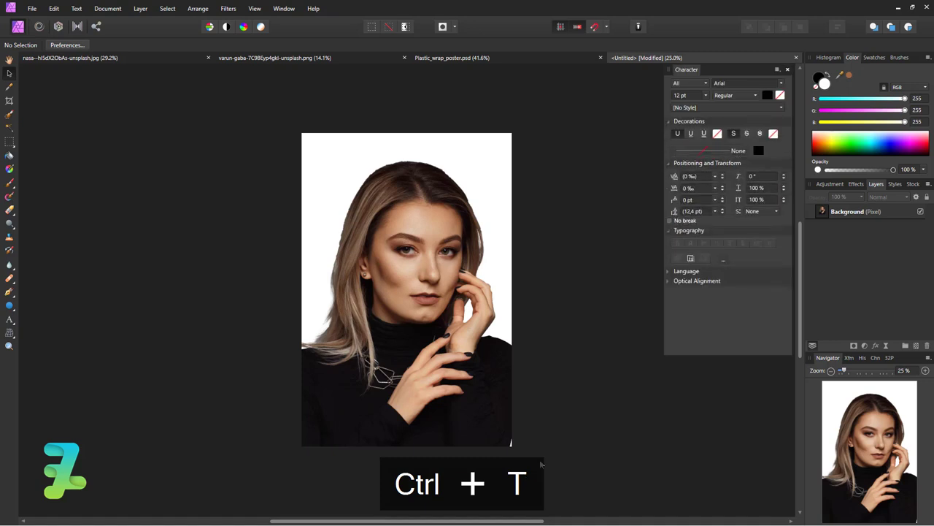
{"action": "left_click", "coordinate": [787, 69]}
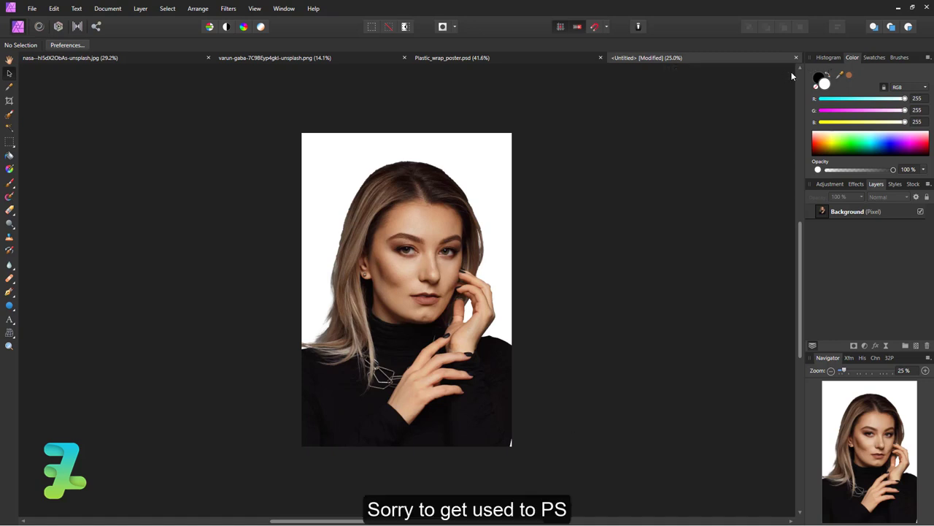
{"action": "double_click", "coordinate": [845, 212]}
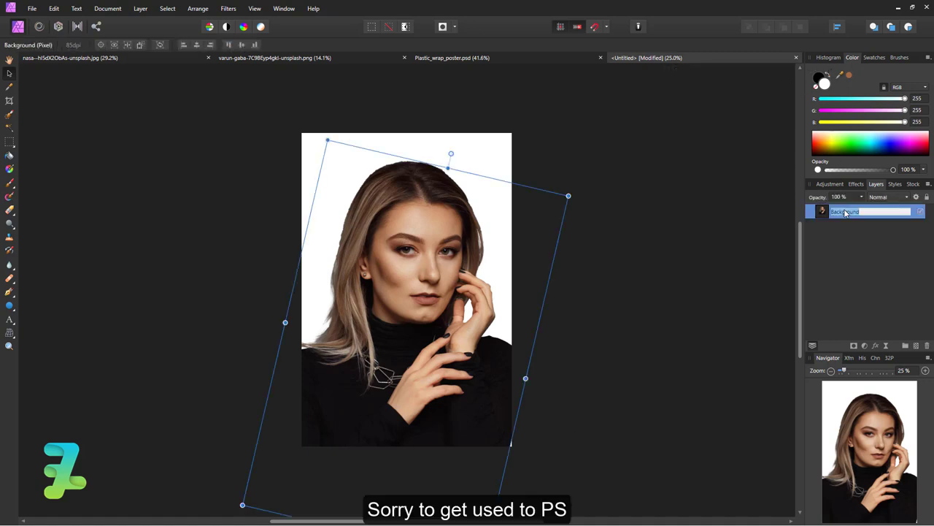
{"action": "left_click", "coordinate": [9, 292]}
{"action": "key", "text": "ctrl+equal"}
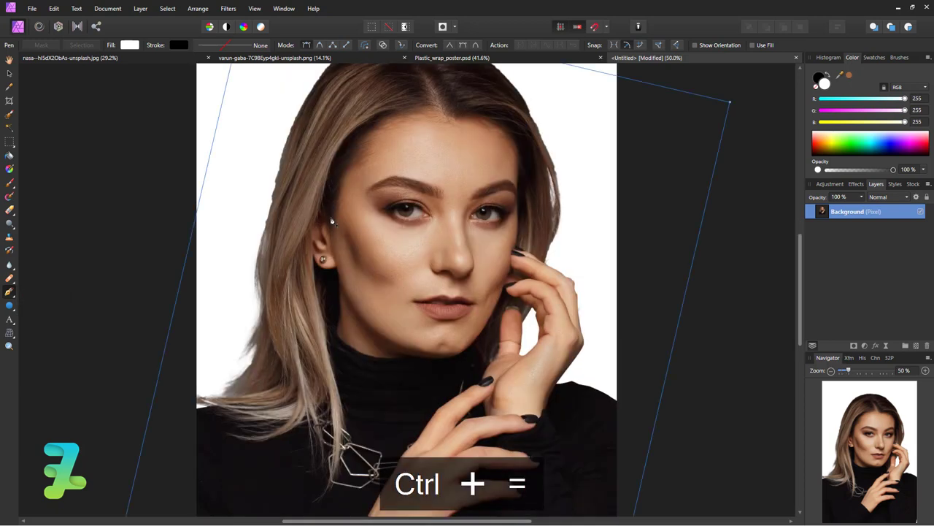
Trace a closed pen outline from the left ear round the jaw, right cheek and forehead
{"action": "left_click", "coordinate": [355, 298]}
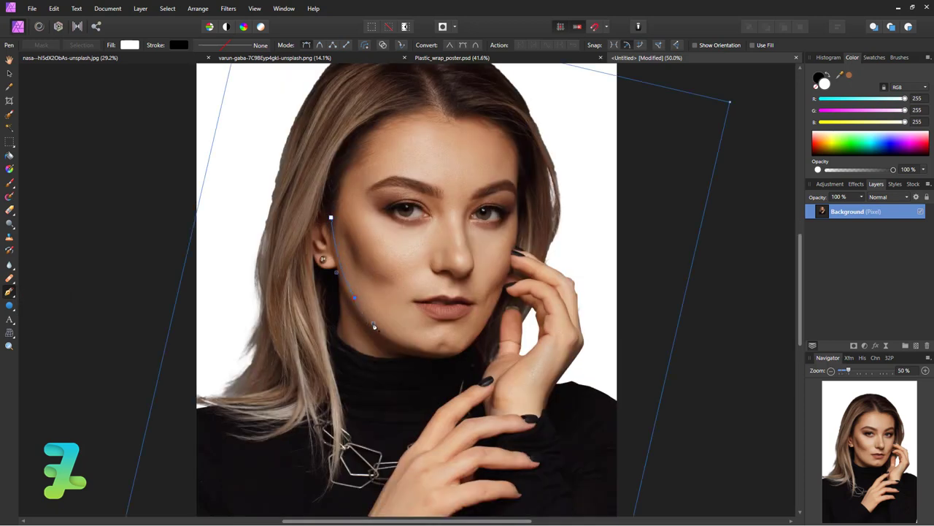
{"action": "left_click", "coordinate": [373, 323]}
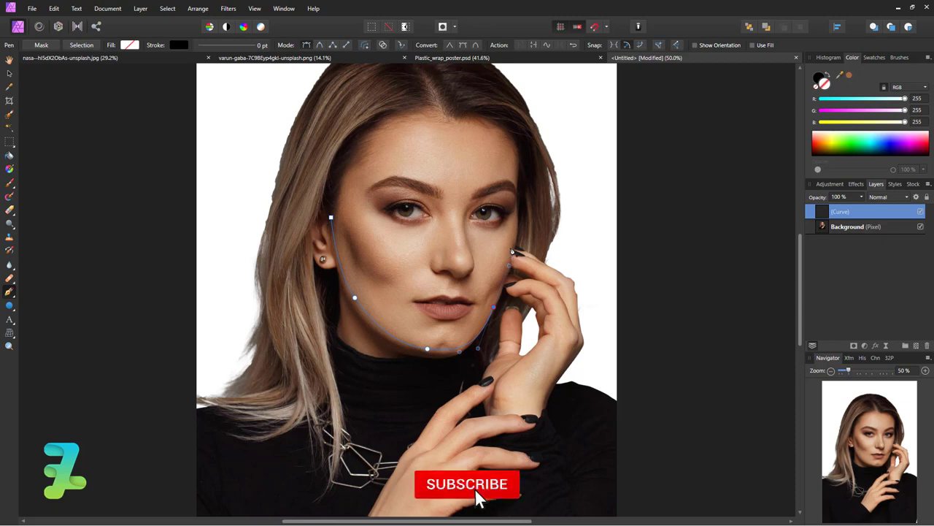
{"action": "left_click", "coordinate": [511, 249]}
{"action": "left_click", "coordinate": [517, 226]}
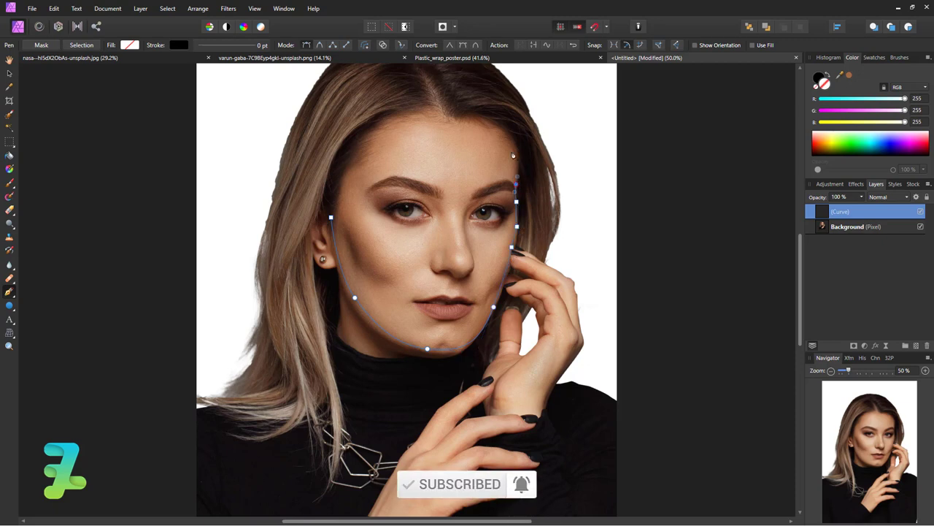
{"action": "left_click_drag", "start_coordinate": [510, 147], "coordinate": [502, 139]}
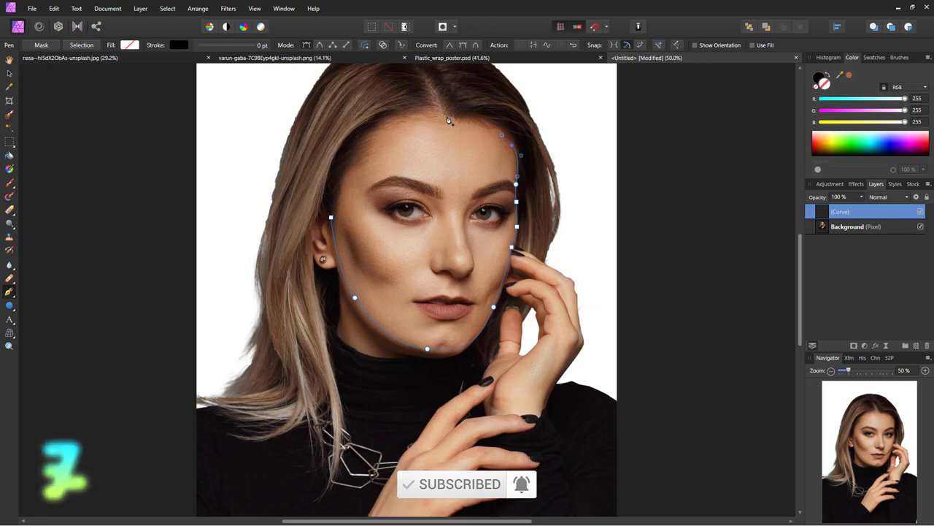
{"action": "left_click_drag", "start_coordinate": [447, 116], "coordinate": [415, 122]}
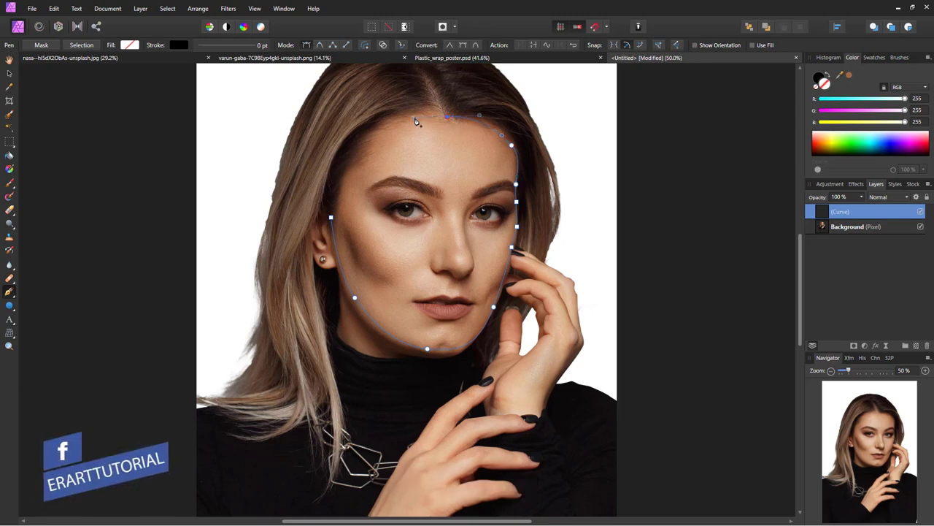
{"action": "left_click_drag", "start_coordinate": [368, 146], "coordinate": [346, 168]}
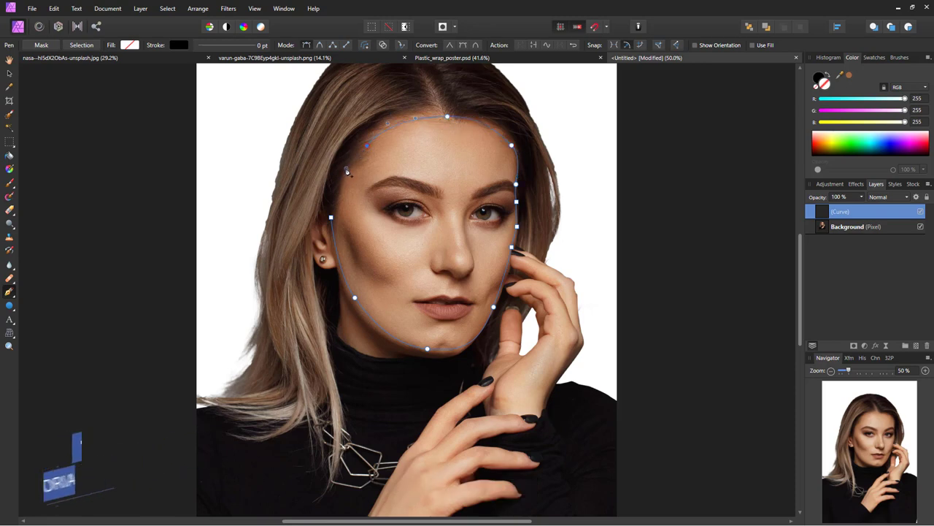
{"action": "left_click_drag", "start_coordinate": [331, 217], "coordinate": [332, 247]}
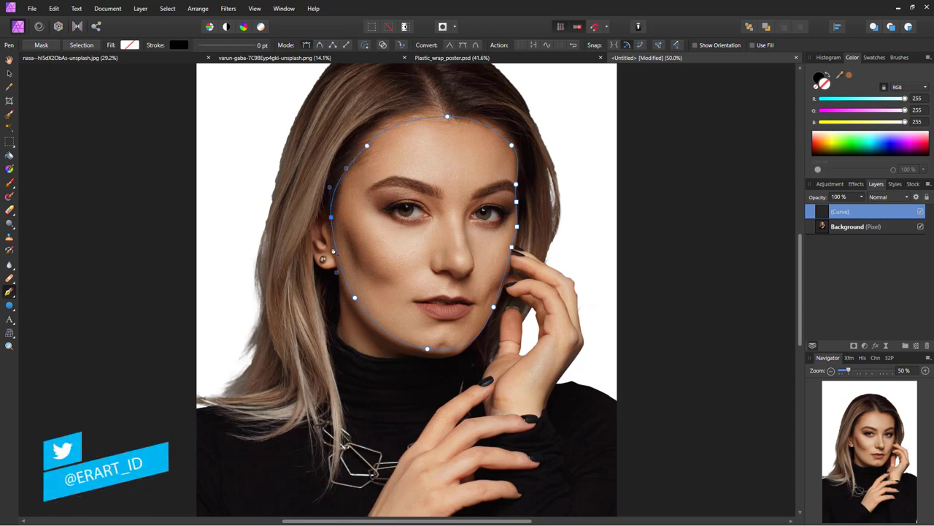
Mask the face out of the portrait with an inverted mask and add an empty pixel layer beneath it
{"action": "left_click", "coordinate": [81, 45]}
{"action": "left_click", "coordinate": [854, 346]}
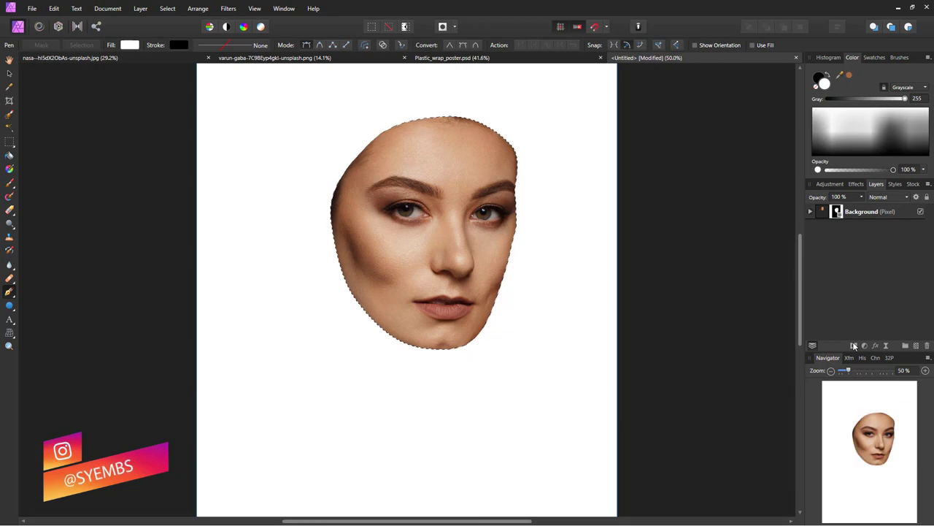
{"action": "key", "text": "ctrl+d"}
{"action": "key", "text": "ctrl+i"}
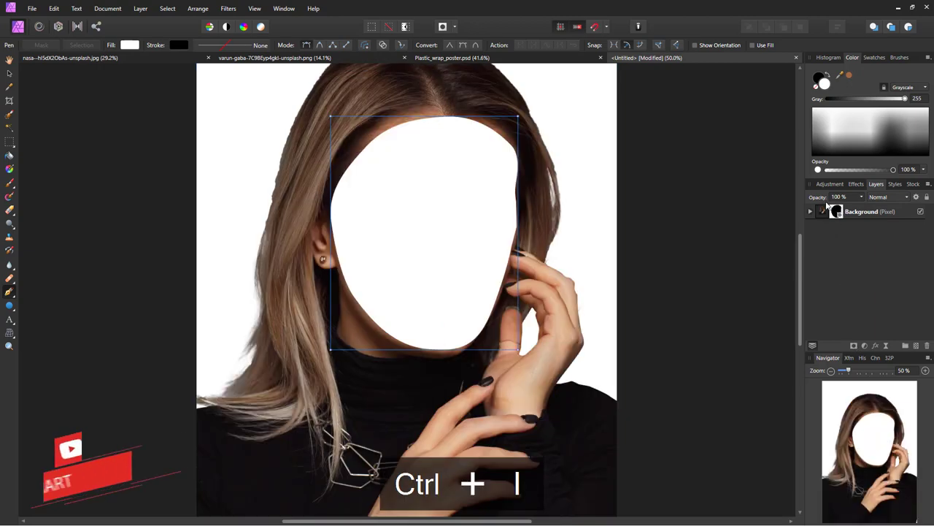
{"action": "left_click", "coordinate": [916, 345]}
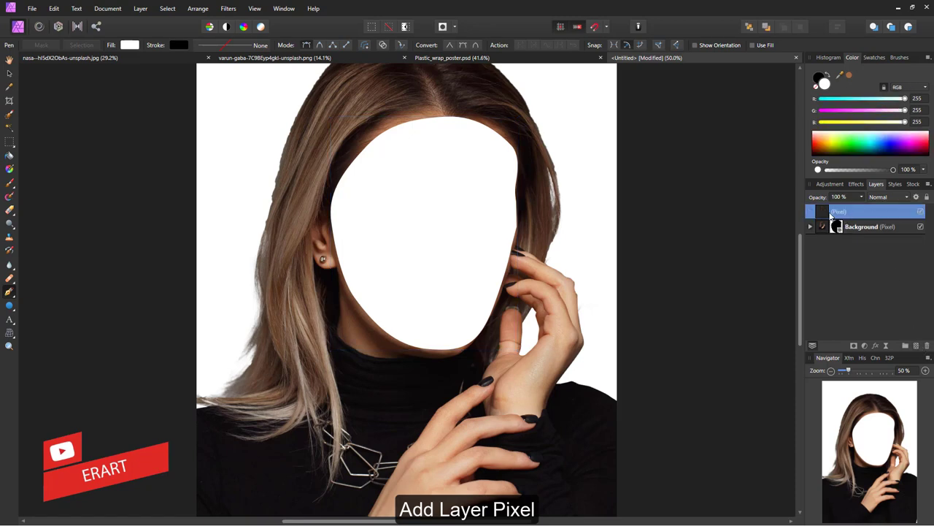
{"action": "left_click_drag", "start_coordinate": [830, 216], "coordinate": [836, 250]}
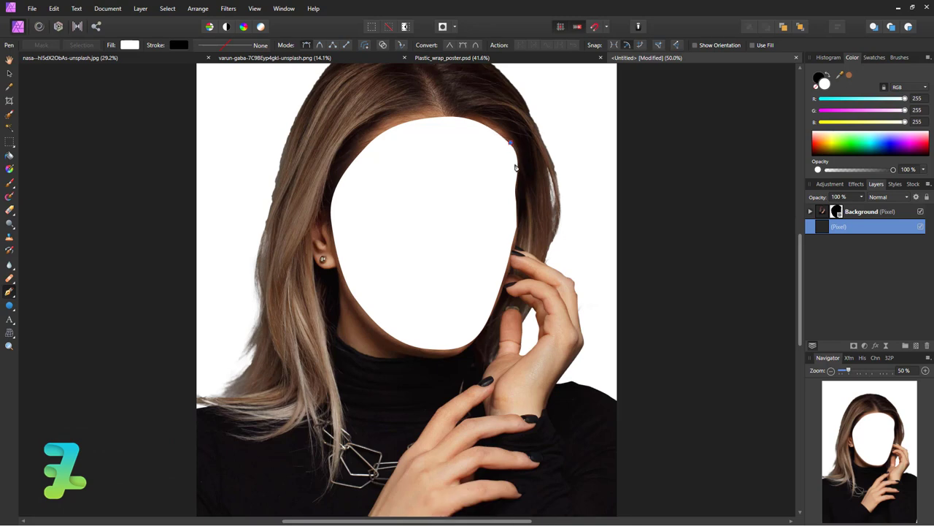
Trace the band's inner edge down the face hole's right cheek toward the chin
{"action": "left_click_drag", "start_coordinate": [513, 195], "coordinate": [516, 209]}
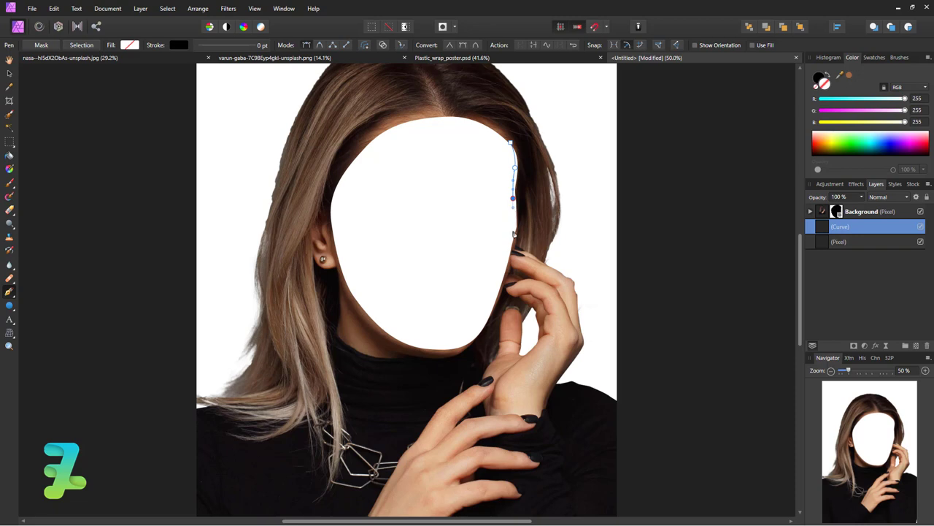
{"action": "left_click_drag", "start_coordinate": [511, 235], "coordinate": [507, 247]}
{"action": "left_click", "coordinate": [483, 322]}
{"action": "key", "text": "ctrl+z"}
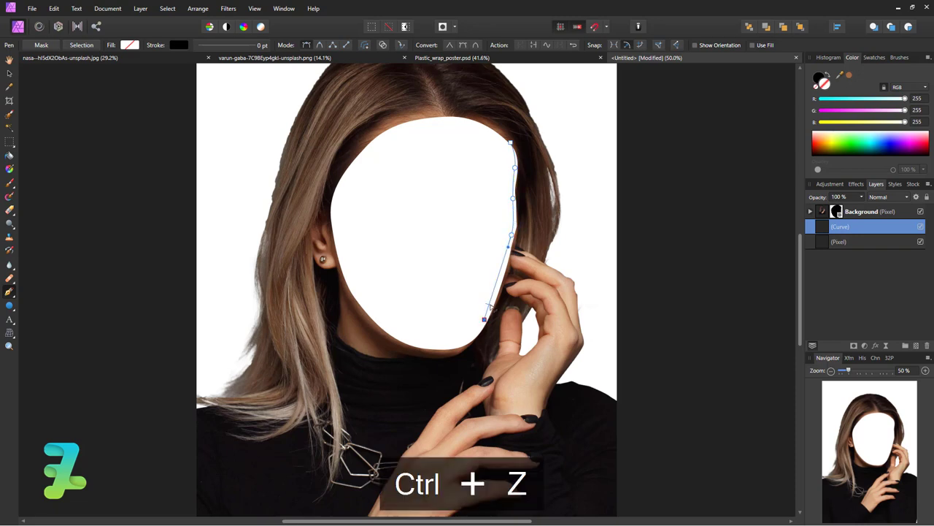
{"action": "left_click_drag", "start_coordinate": [494, 301], "coordinate": [483, 318]}
{"action": "key", "text": "ctrl+z"}
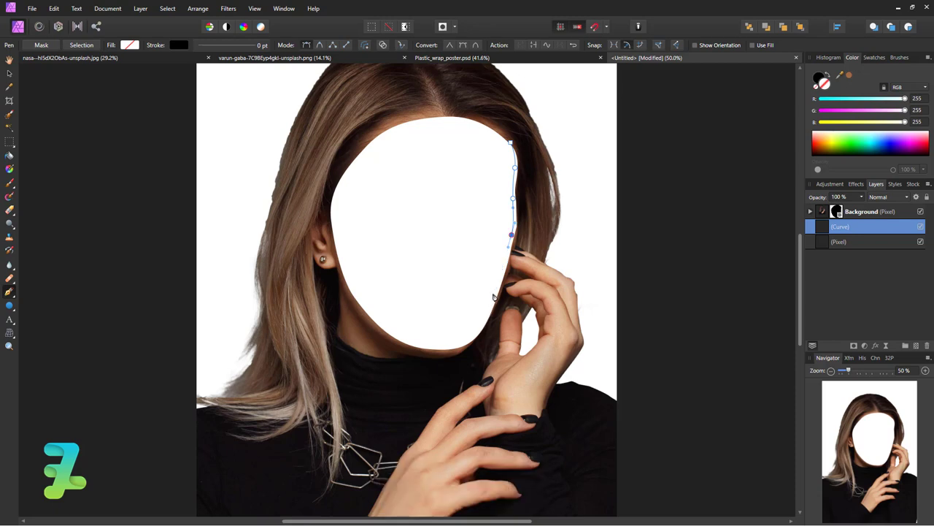
{"action": "left_click", "coordinate": [493, 293]}
{"action": "key", "text": "ctrl+z"}
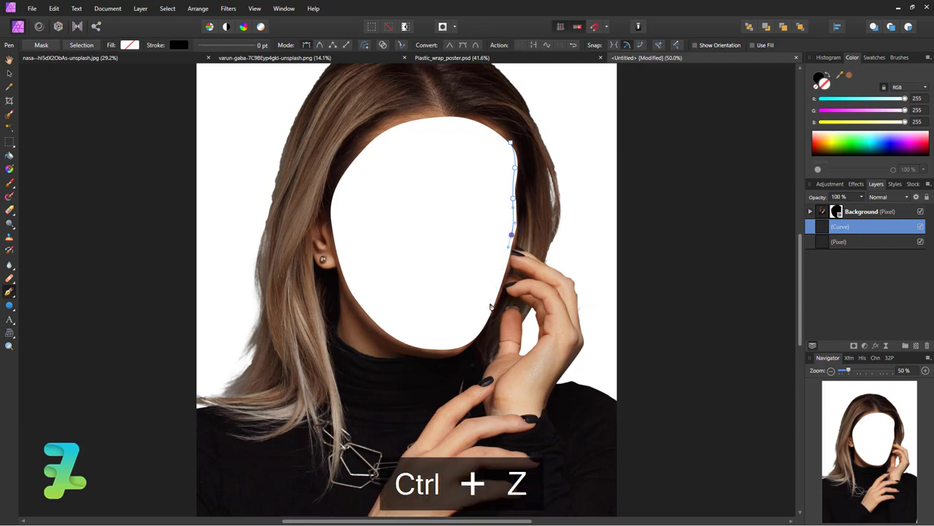
{"action": "mouse_move", "coordinate": [490, 302]}
{"action": "left_mouse_down"}
{"action": "mouse_move", "coordinate": [461, 344]}
{"action": "mouse_move", "coordinate": [400, 341]}
{"action": "left_mouse_up"}
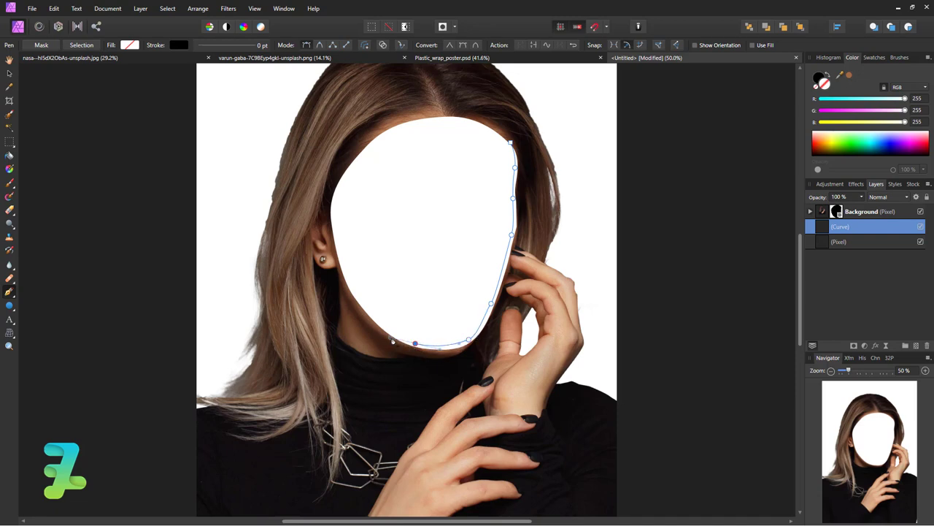
Close the band's outer edge along the jaw and up the right cheek, then make it a selection
{"action": "left_click", "coordinate": [395, 337]}
{"action": "left_click_drag", "start_coordinate": [364, 306], "coordinate": [345, 284]}
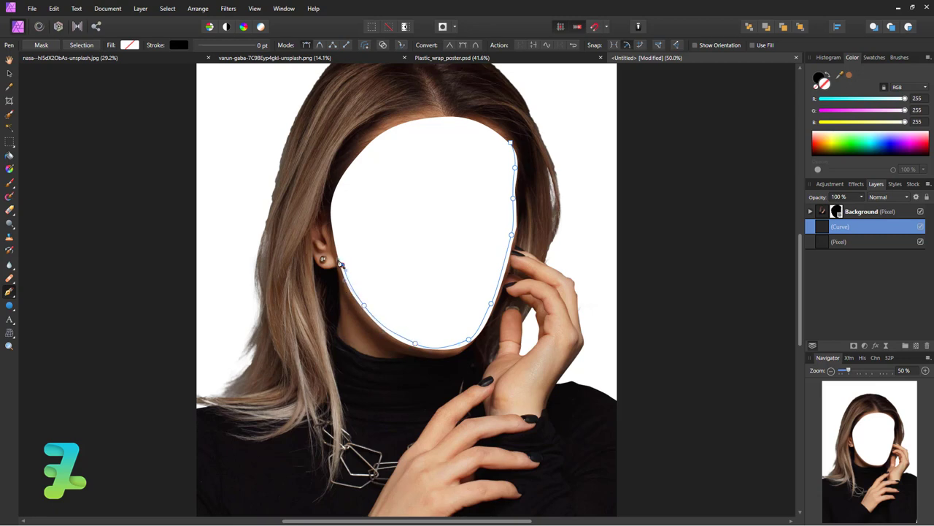
{"action": "key", "text": "ctrl+z"}
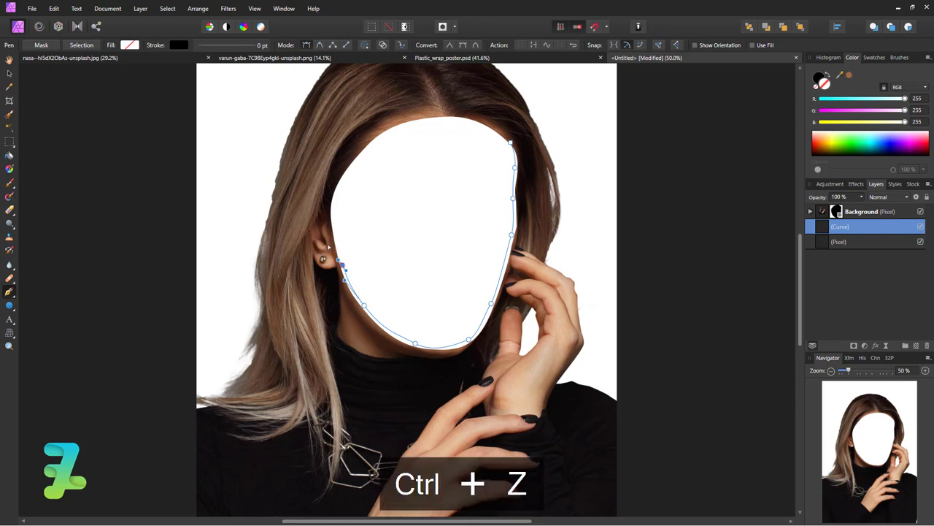
{"action": "left_click", "coordinate": [334, 311]}
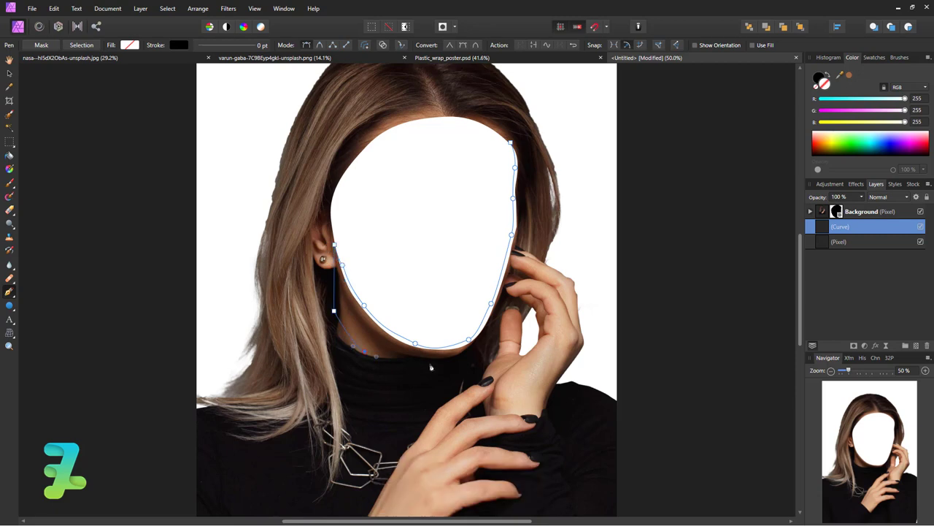
{"action": "left_click_drag", "start_coordinate": [430, 368], "coordinate": [502, 300]}
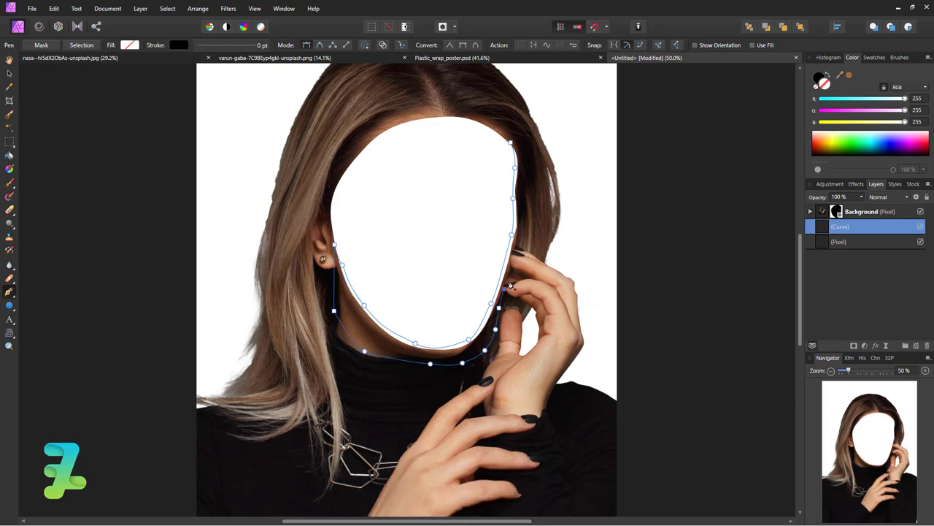
{"action": "left_click_drag", "start_coordinate": [521, 231], "coordinate": [525, 188]}
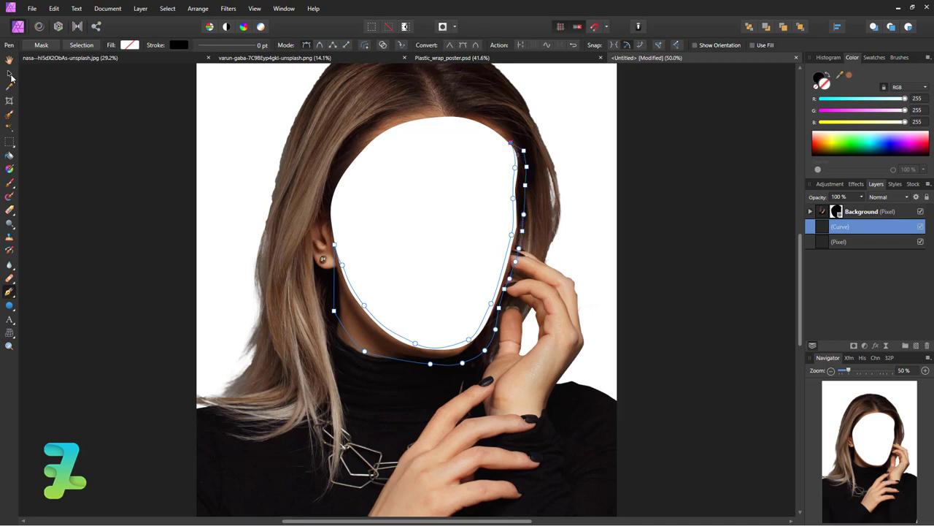
{"action": "left_click", "coordinate": [91, 46]}
Sample skin brown (118, 76, 52) from the face edge, flood-fill the band, and deselect
{"action": "key", "text": "i"}
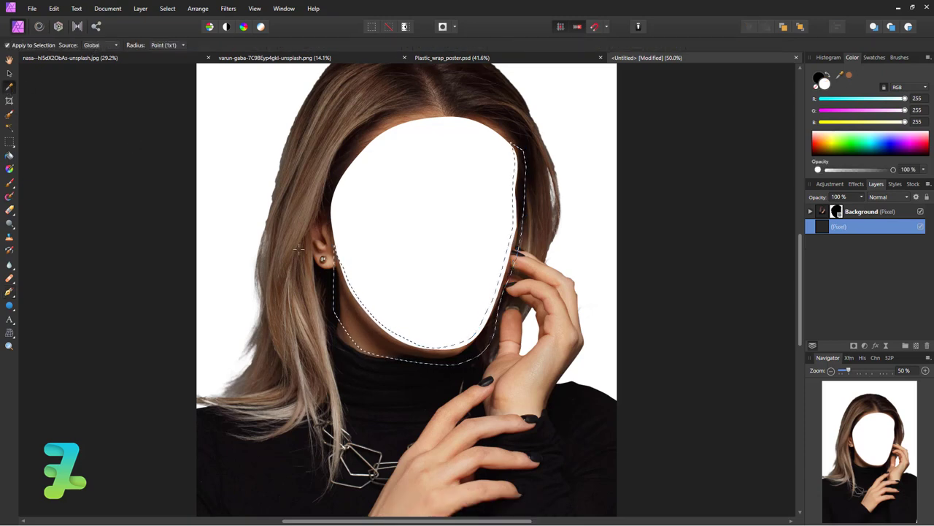
{"action": "left_click", "coordinate": [360, 312]}
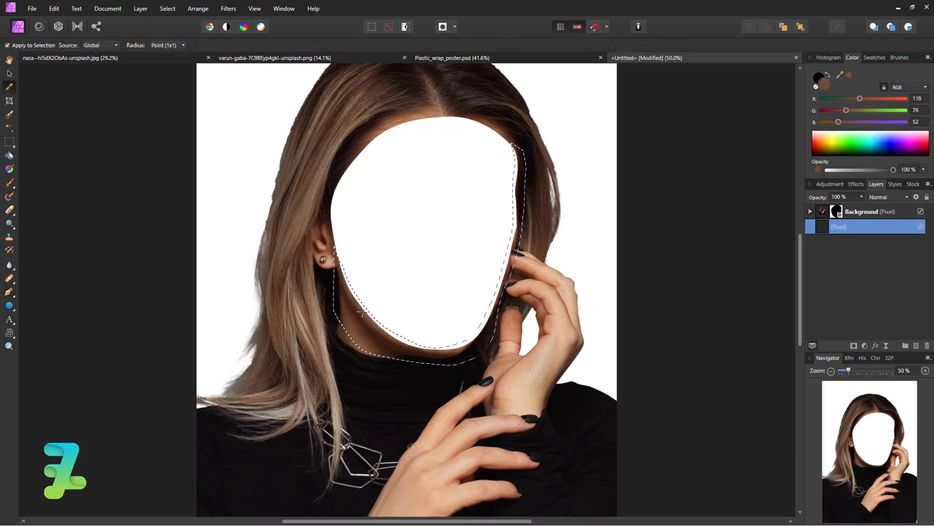
{"action": "left_click", "coordinate": [11, 156]}
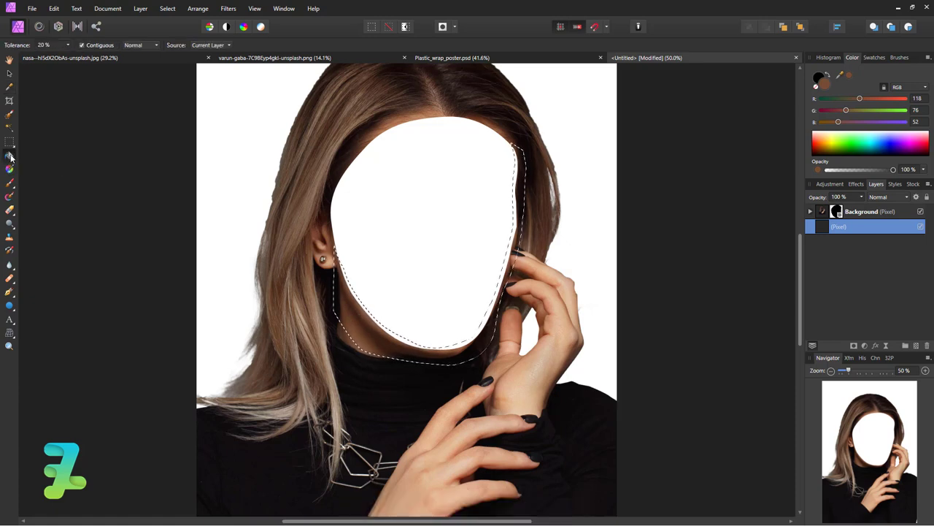
{"action": "left_click", "coordinate": [410, 340]}
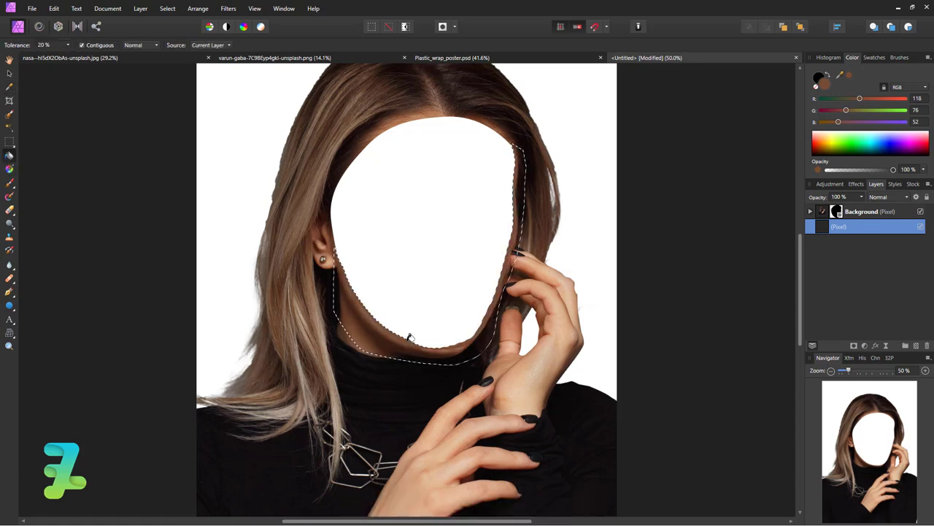
{"action": "key", "text": "ctrl+d"}
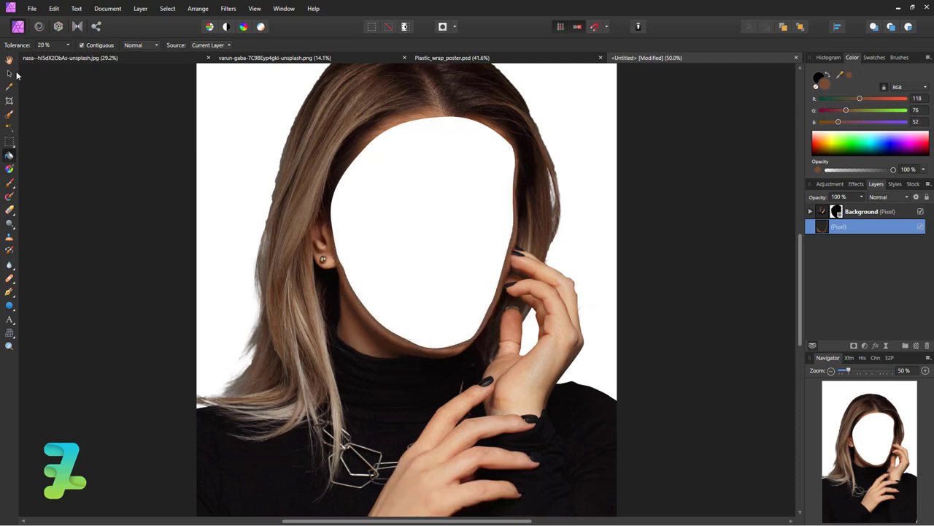
{"action": "left_click", "coordinate": [10, 74]}
Copy the nasa nebula layer into the poster and close the nebula document without saving
{"action": "left_click", "coordinate": [561, 295]}
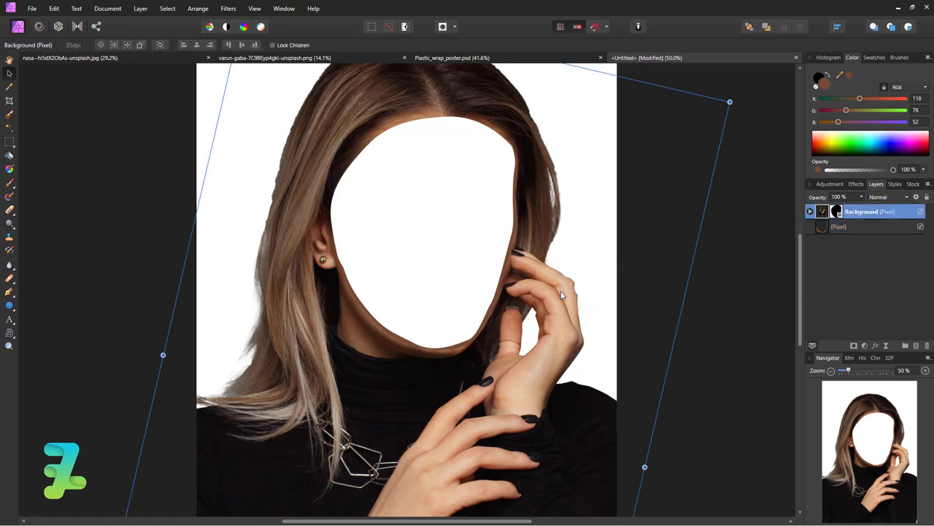
{"action": "left_click", "coordinate": [790, 319]}
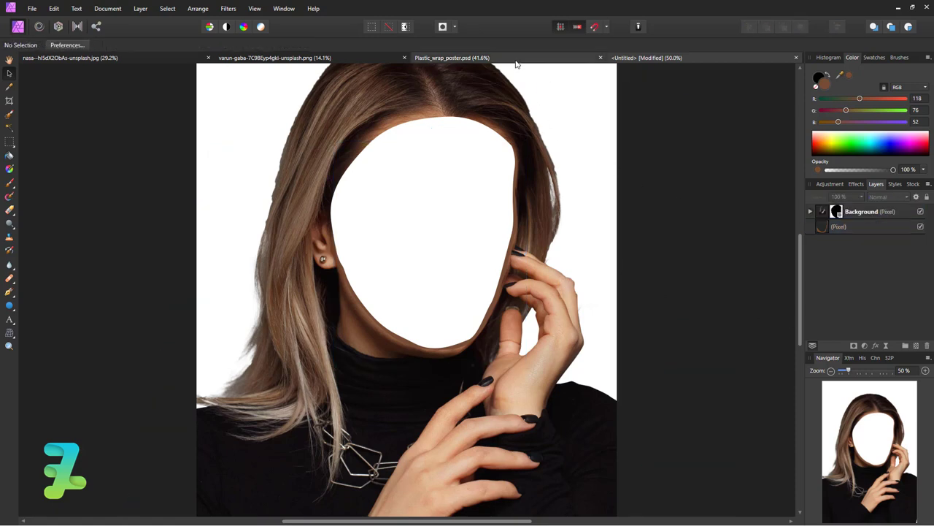
{"action": "left_click", "coordinate": [124, 56]}
{"action": "left_click_drag", "start_coordinate": [124, 56], "coordinate": [264, 196]}
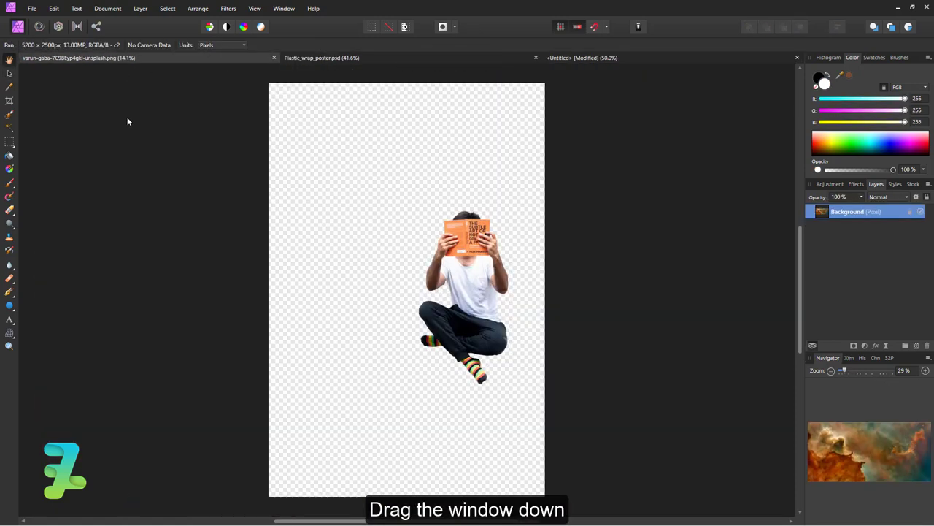
{"action": "left_click", "coordinate": [564, 59]}
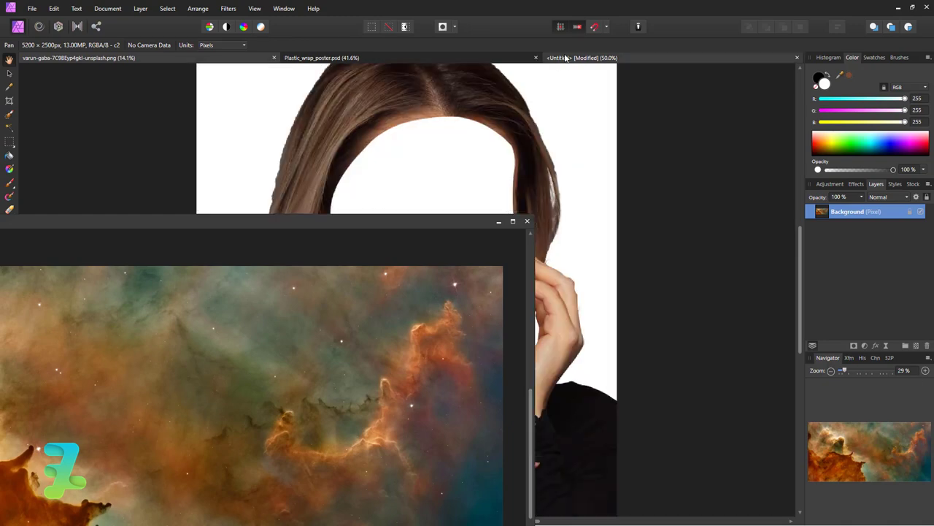
{"action": "left_click", "coordinate": [401, 230]}
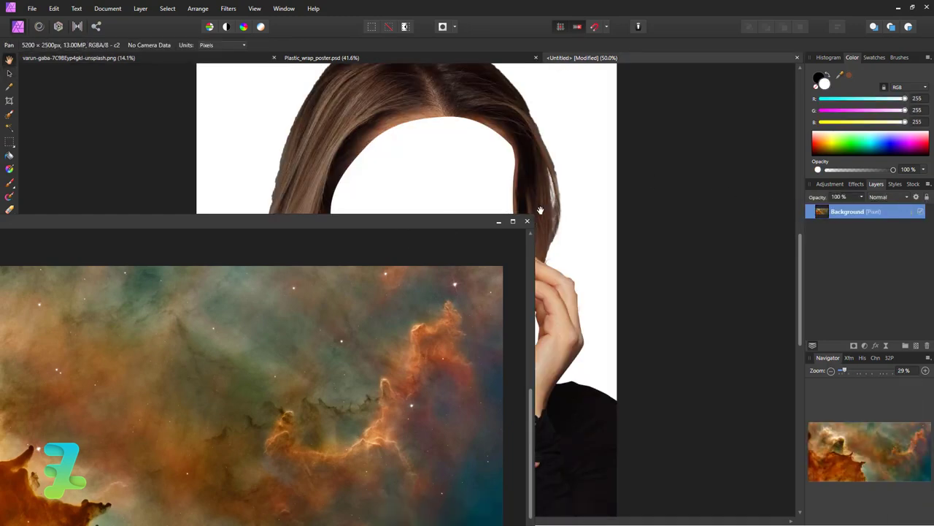
{"action": "left_click_drag", "start_coordinate": [822, 211], "coordinate": [750, 217]}
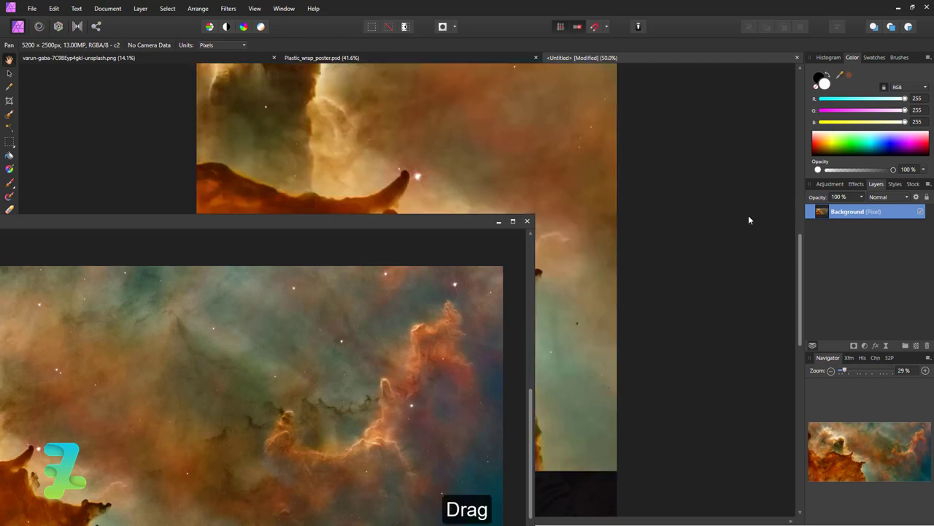
{"action": "left_click", "coordinate": [527, 221]}
{"action": "left_click", "coordinate": [463, 275]}
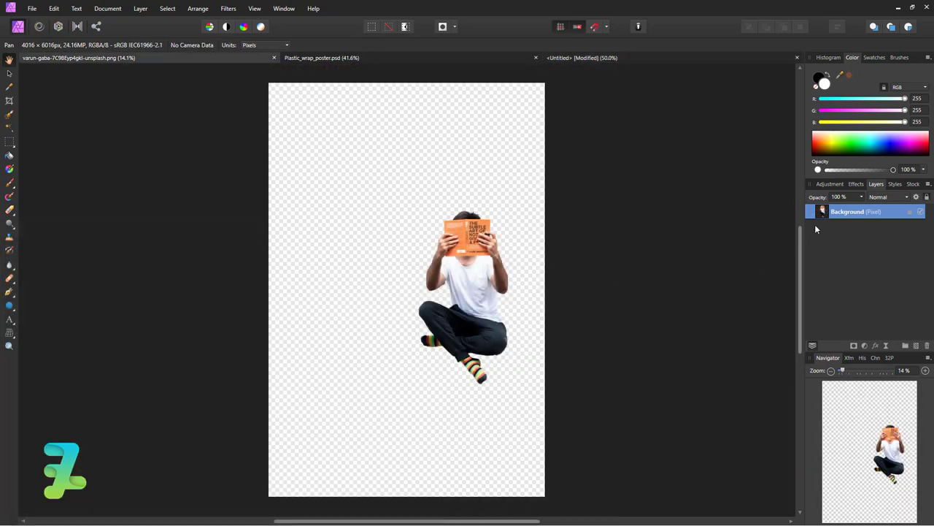
Place the nebula beneath the woman, enlarged and shifted left to fill the face hole
{"action": "left_click", "coordinate": [588, 57]}
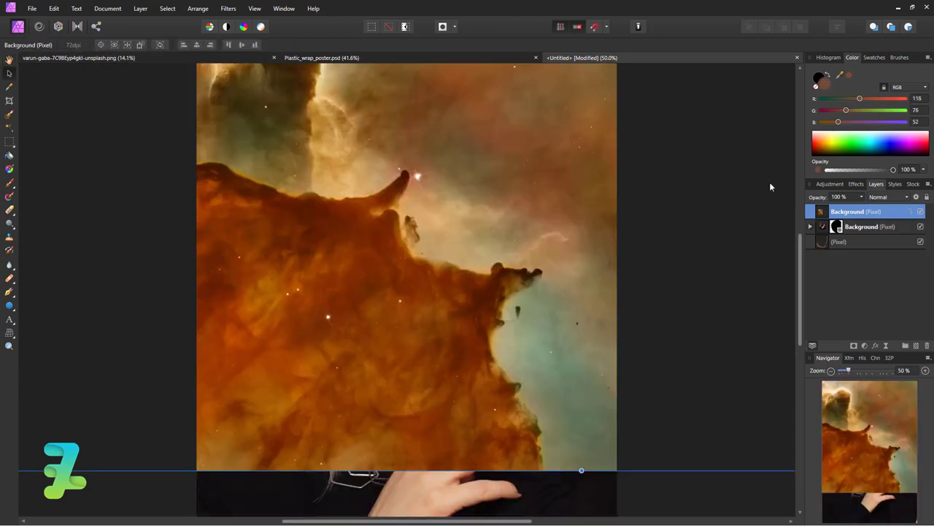
{"action": "left_click_drag", "start_coordinate": [818, 219], "coordinate": [811, 262]}
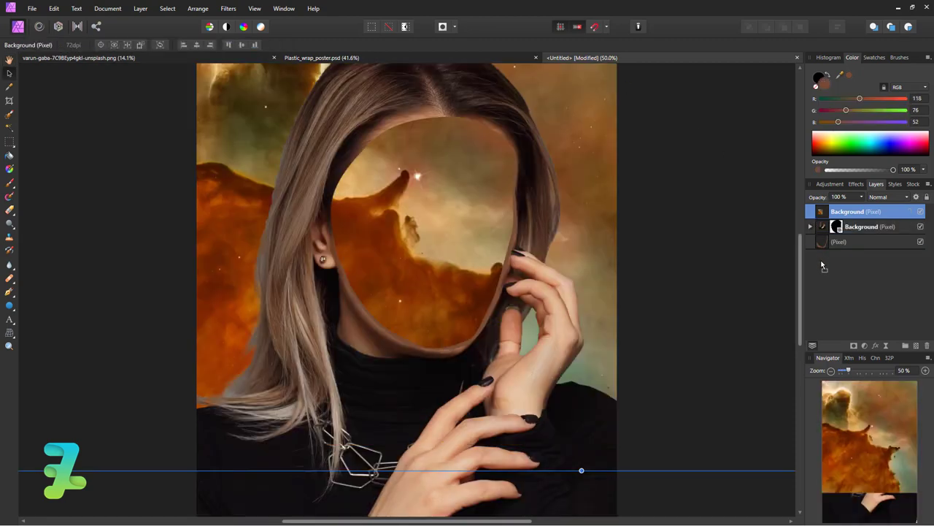
{"action": "key", "text": "ctrl+minus"}
{"action": "key", "text": "ctrl+minus"}
{"action": "key", "text": "ctrl+minus"}
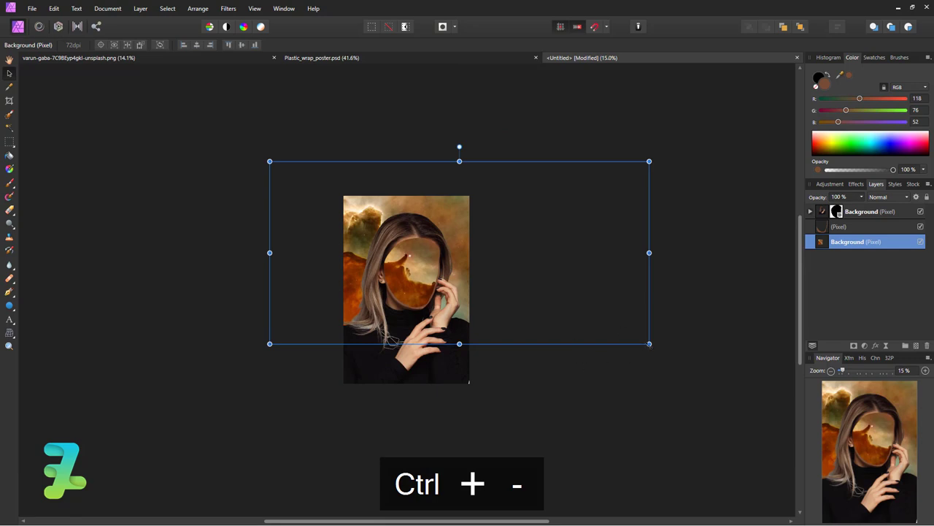
{"action": "left_click_drag", "start_coordinate": [650, 344], "coordinate": [748, 427]}
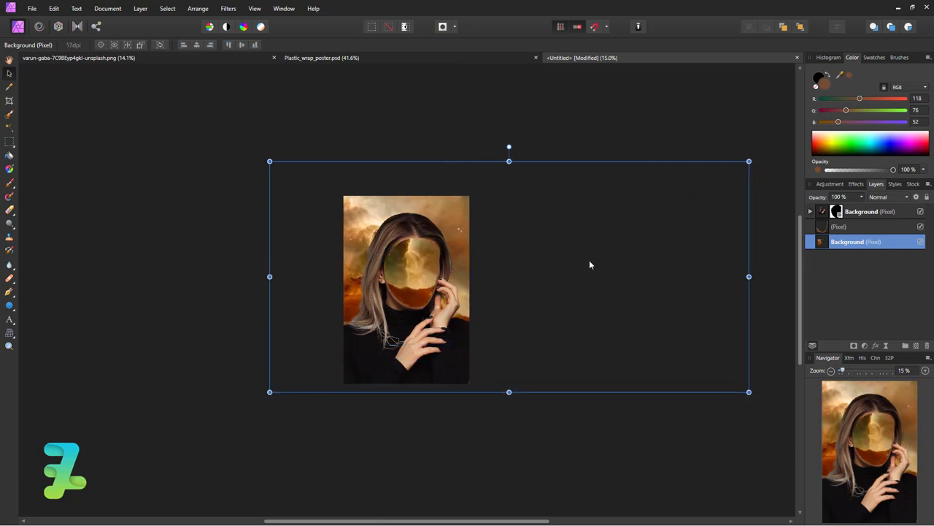
{"action": "mouse_move", "coordinate": [589, 259]}
{"action": "left_mouse_down"}
{"action": "mouse_move", "coordinate": [352, 273]}
{"action": "mouse_move", "coordinate": [316, 267]}
{"action": "left_mouse_up"}
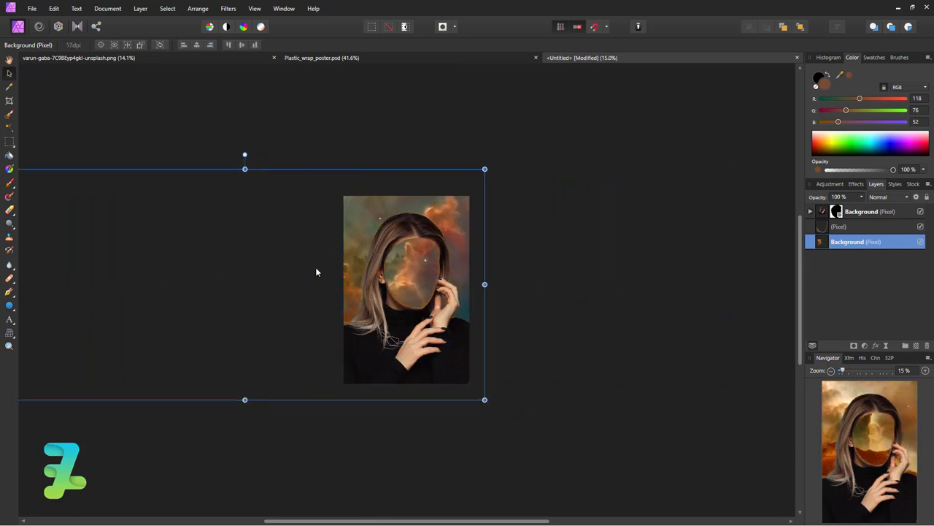
{"action": "left_click", "coordinate": [552, 308]}
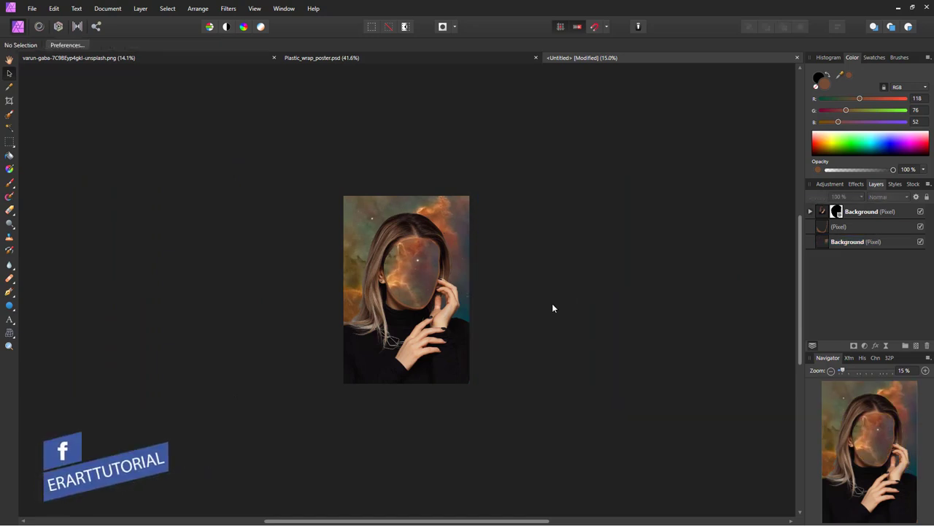
{"action": "key", "text": "ctrl+equal"}
{"action": "key", "text": "ctrl+equal"}
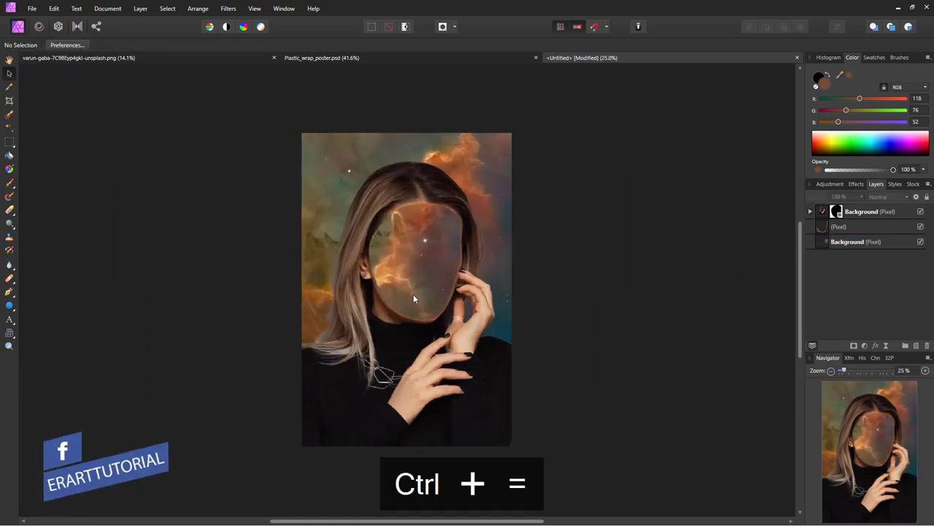
{"action": "key", "text": "ctrl+equal"}
{"action": "key", "text": "ctrl+equal"}
{"action": "key", "text": "ctrl+minus"}
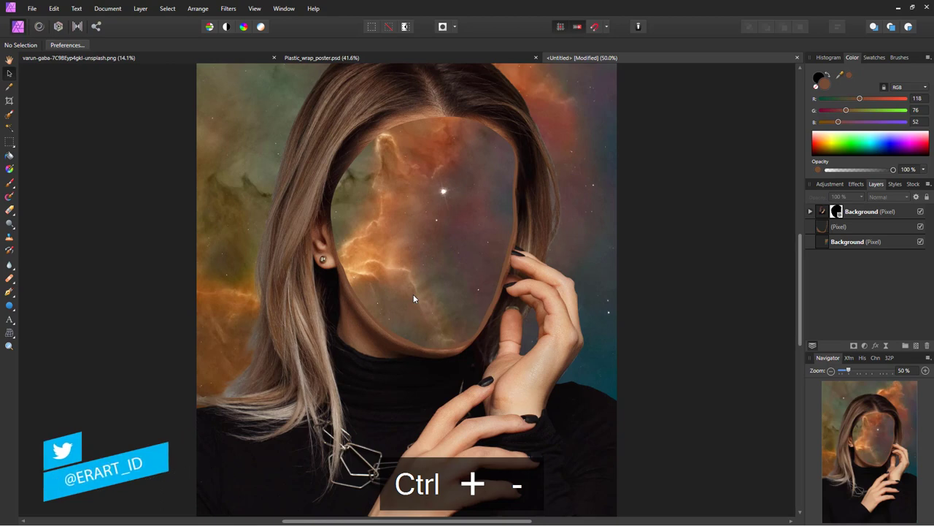
Add an empty pixel layer above the Background and start a pen path down from the face's top
{"action": "left_click", "coordinate": [847, 241]}
{"action": "left_click", "coordinate": [916, 346]}
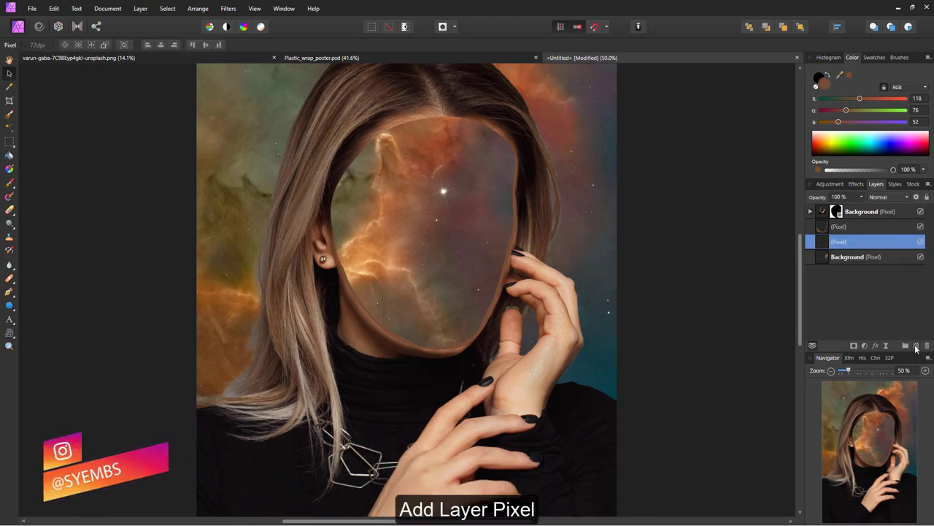
{"action": "left_click", "coordinate": [9, 292]}
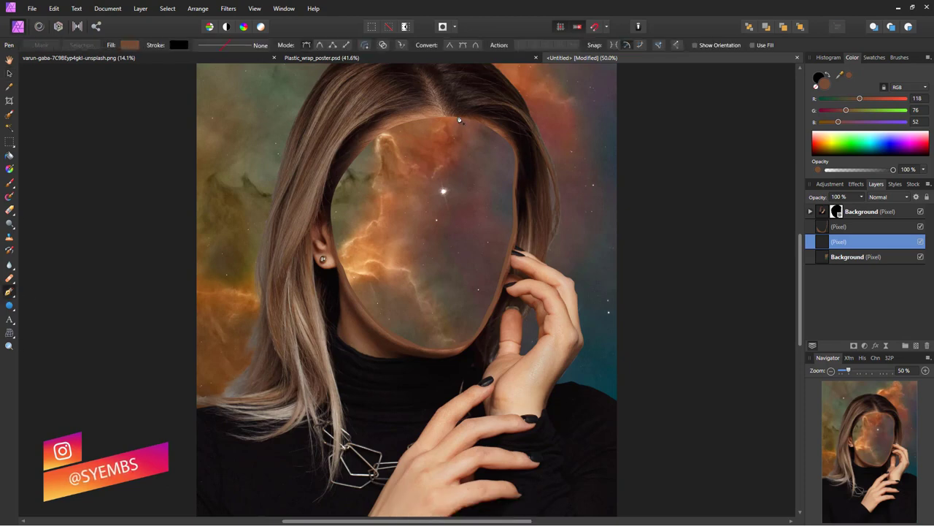
{"action": "left_click", "coordinate": [457, 115]}
{"action": "left_click_drag", "start_coordinate": [465, 222], "coordinate": [455, 246]}
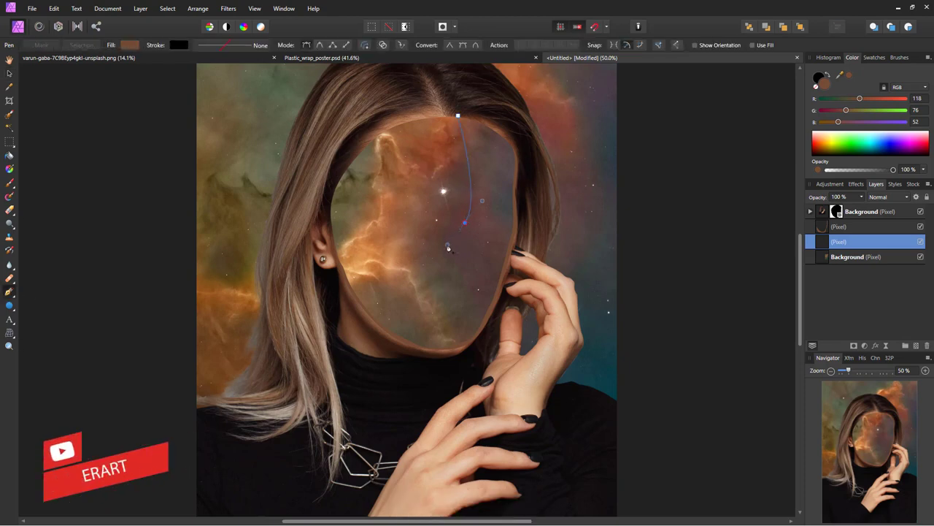
{"action": "key", "text": "ctrl+z"}
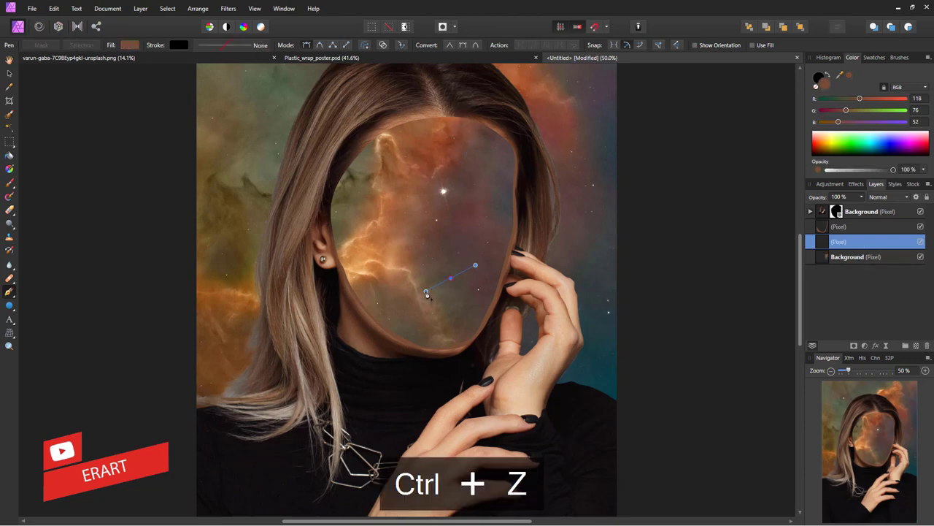
{"action": "key", "text": "ctrl+z"}
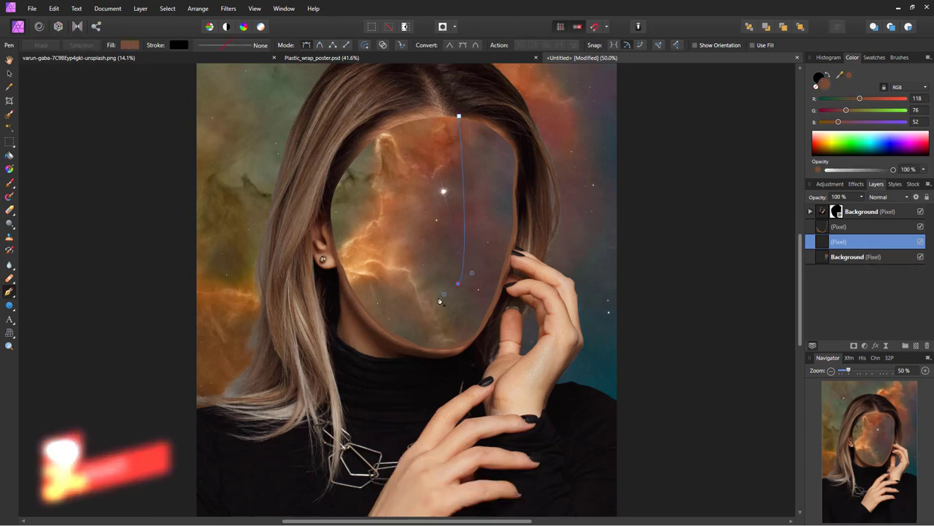
{"action": "left_click_drag", "start_coordinate": [457, 284], "coordinate": [429, 308]}
{"action": "key", "text": "ctrl+z"}
{"action": "left_click", "coordinate": [461, 119]}
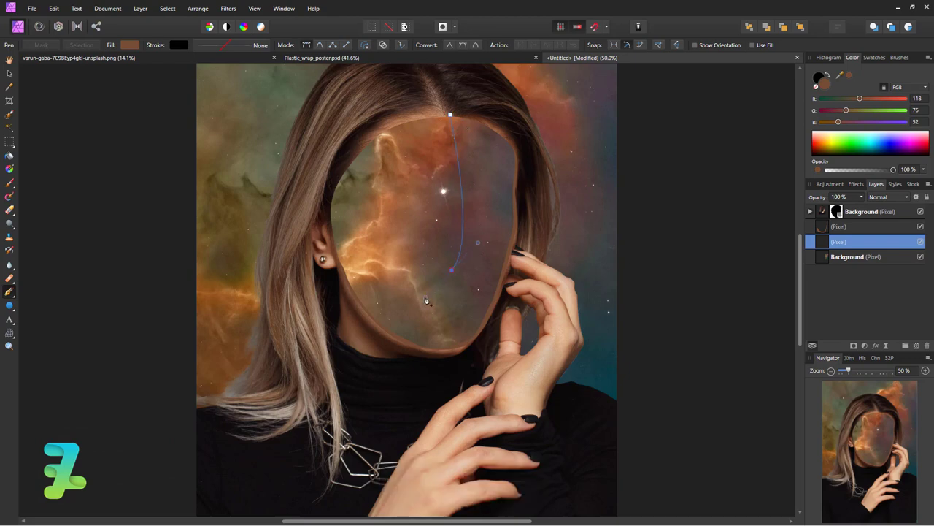
{"action": "left_click", "coordinate": [418, 298]}
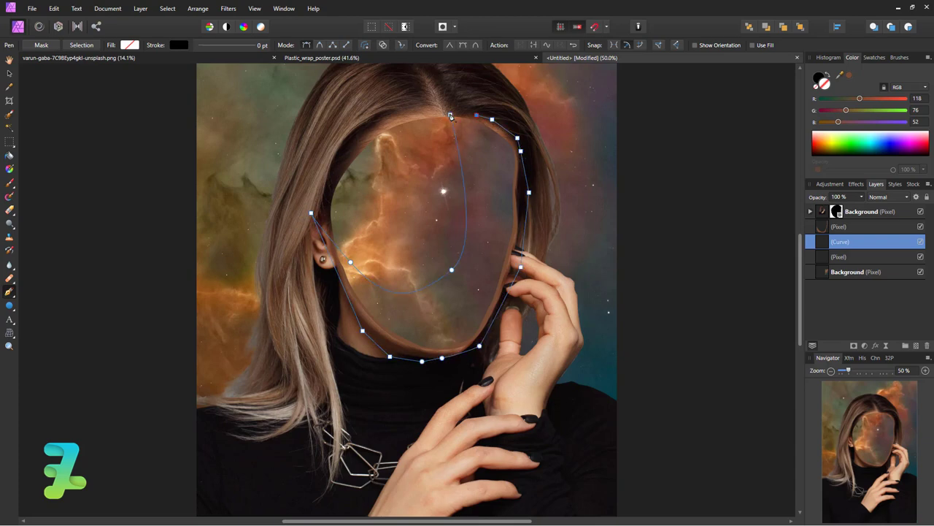
Turn the closed crescent outline into a selection, flood-fill it with sampled tan skin, then deselect
{"action": "left_click", "coordinate": [451, 115]}
{"action": "left_click", "coordinate": [80, 46]}
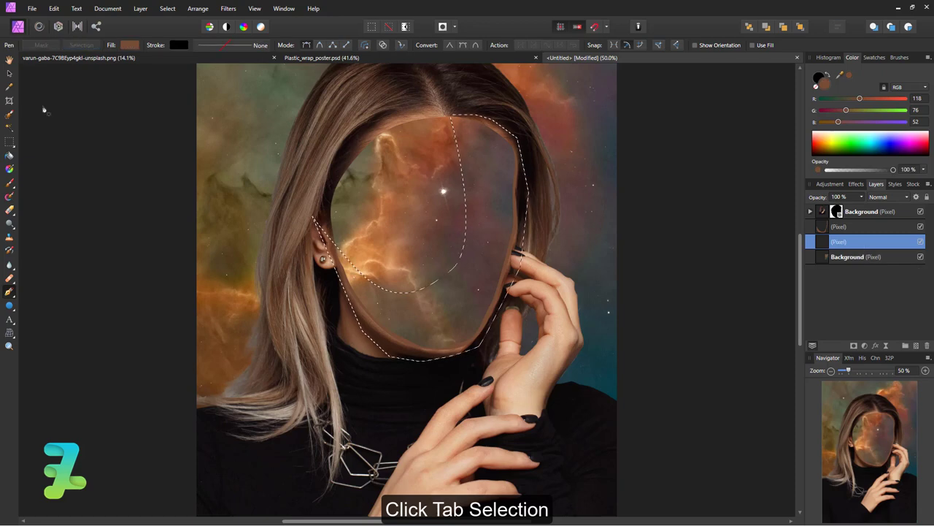
{"action": "left_click", "coordinate": [420, 117]}
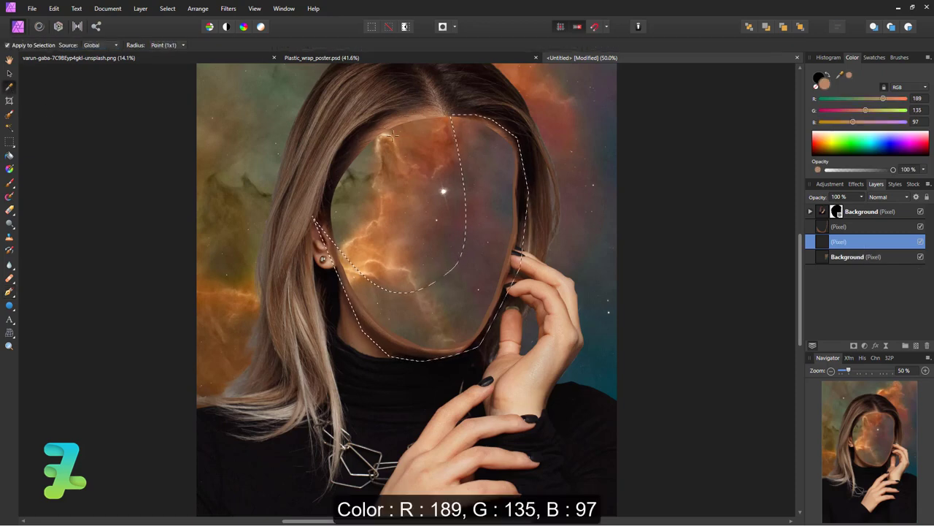
{"action": "left_click", "coordinate": [10, 156]}
{"action": "left_click", "coordinate": [497, 250]}
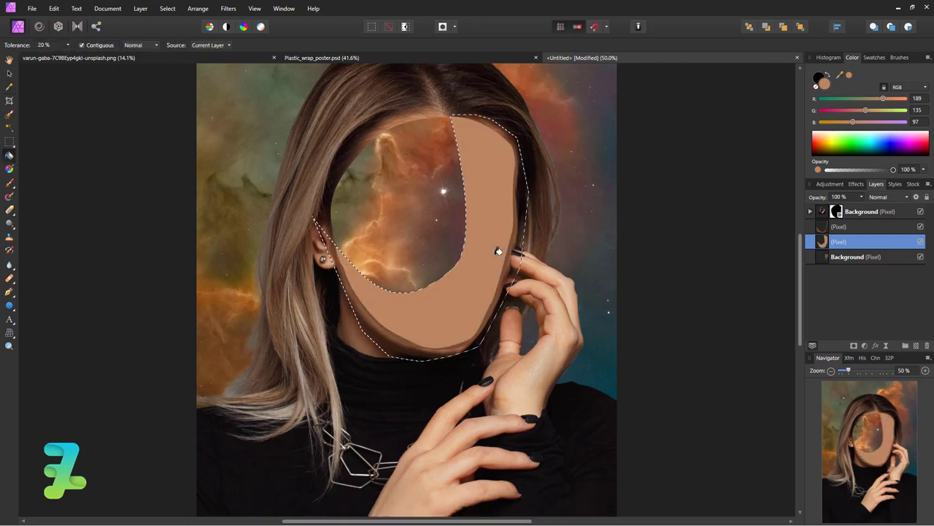
{"action": "key", "text": "ctrl+d"}
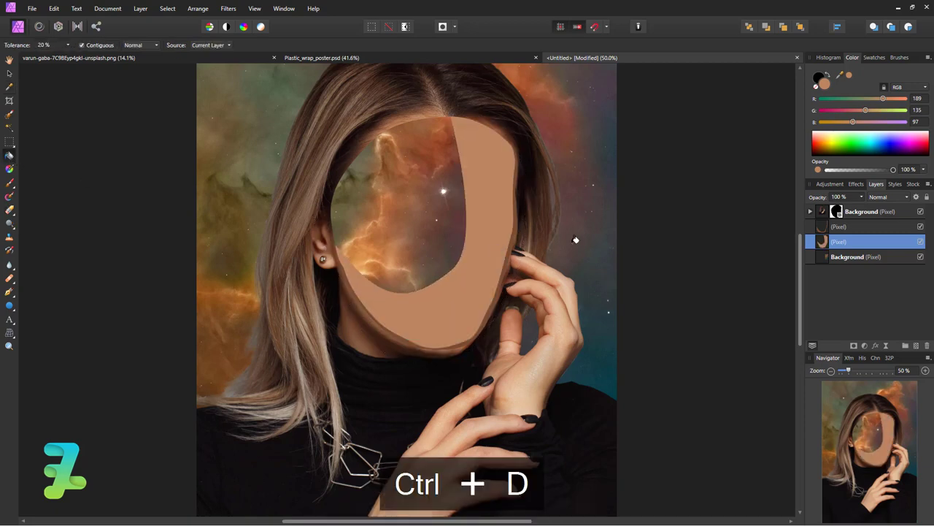
Add an empty pixel layer above the tan fill, undoing an accidental nesting
{"action": "left_click", "coordinate": [917, 346]}
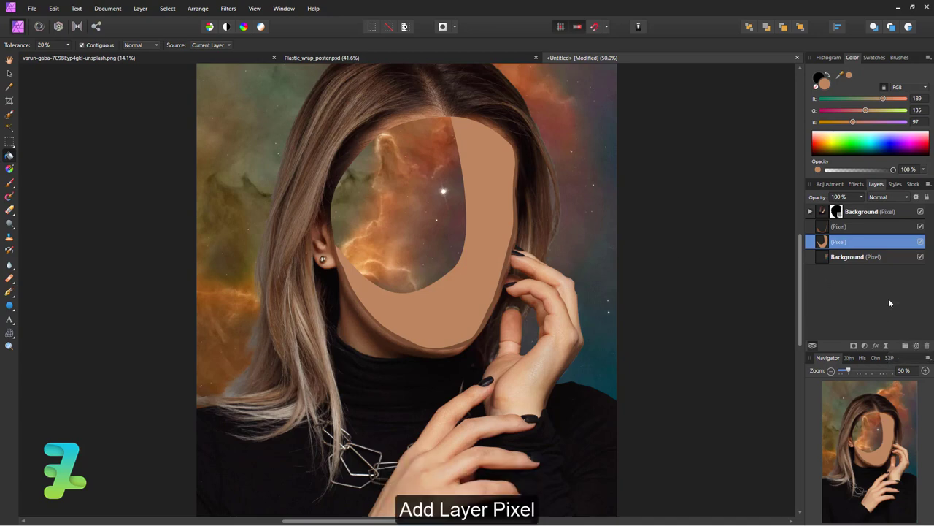
{"action": "left_click", "coordinate": [829, 257]}
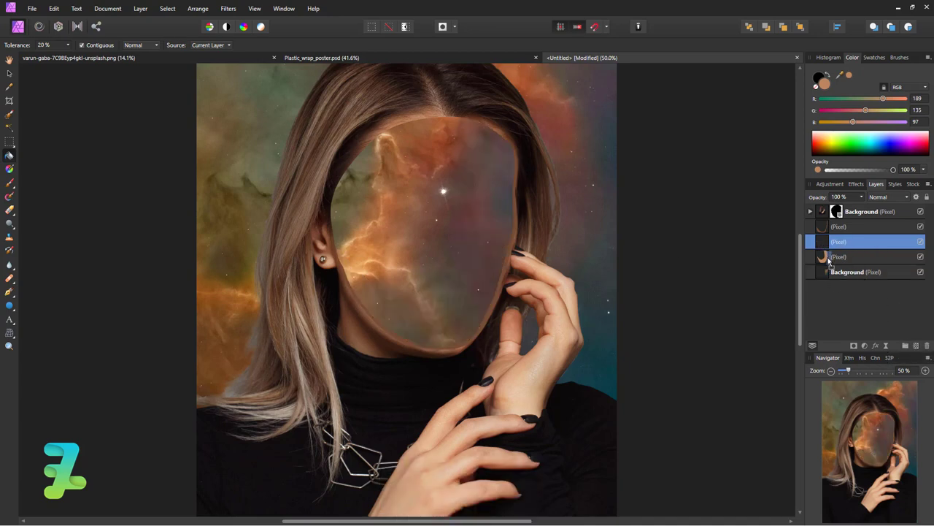
{"action": "left_click_drag", "start_coordinate": [828, 261], "coordinate": [838, 250]}
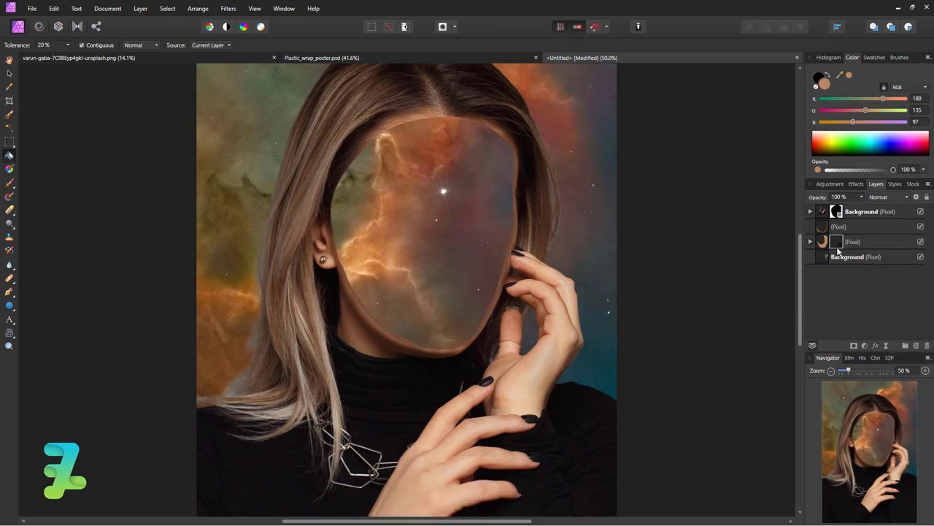
{"action": "left_click", "coordinate": [810, 242]}
{"action": "key", "text": "ctrl+z"}
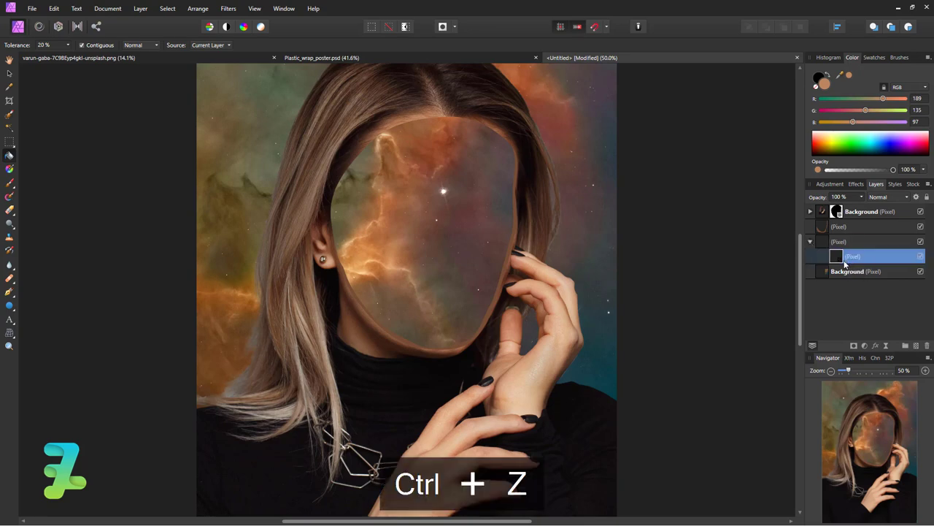
{"action": "key", "text": "ctrl+z"}
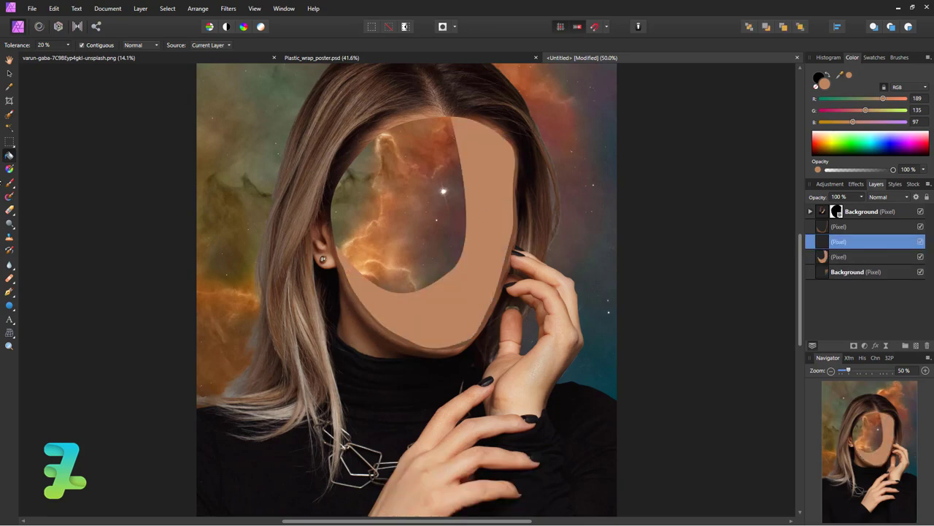
{"action": "left_click", "coordinate": [9, 183]}
{"action": "key", "text": "d"}
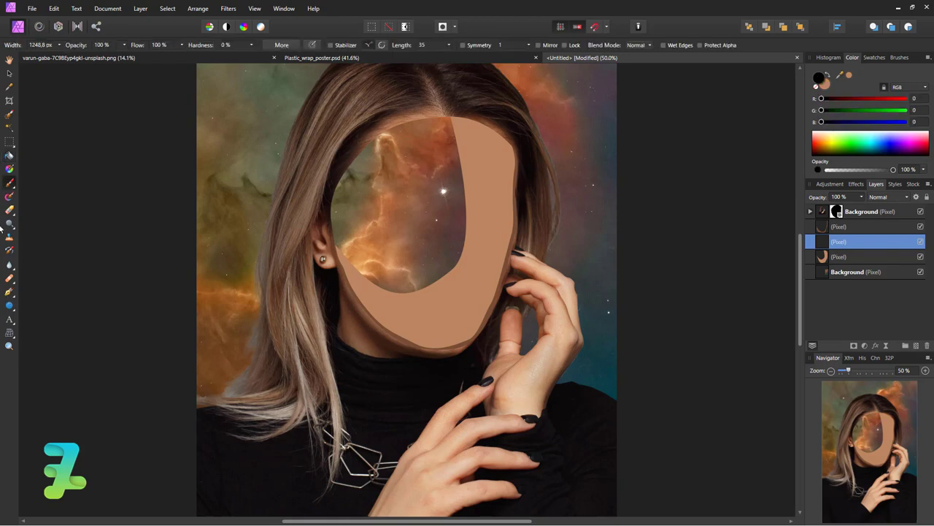
{"action": "left_click", "coordinate": [444, 187]}
{"action": "key", "text": "ctrl+z"}
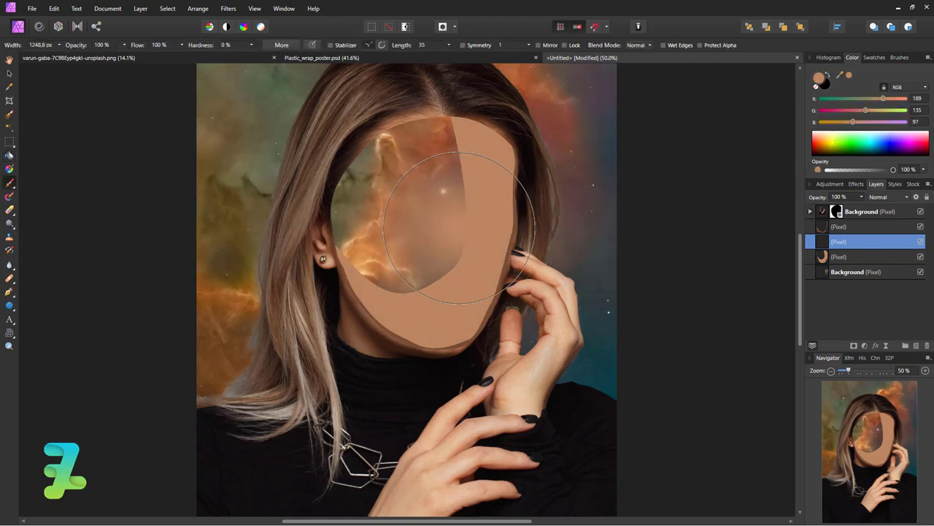
{"action": "left_click_drag", "start_coordinate": [839, 74], "coordinate": [474, 200]}
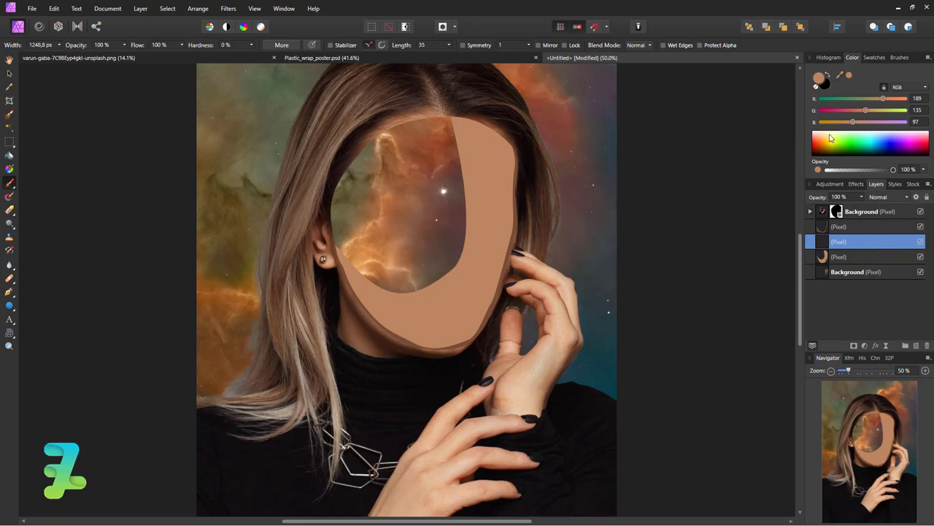
{"action": "left_click_drag", "start_coordinate": [881, 97], "coordinate": [879, 97]}
{"action": "mouse_move", "coordinate": [853, 122]}
{"action": "left_mouse_down"}
{"action": "mouse_move", "coordinate": [841, 122]}
{"action": "mouse_move", "coordinate": [834, 150]}
{"action": "left_mouse_up"}
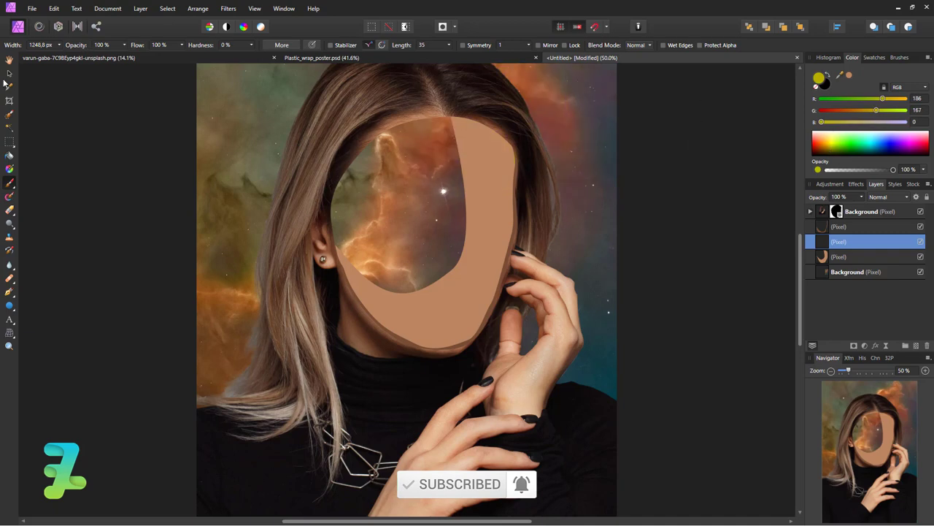
{"action": "left_click", "coordinate": [8, 86]}
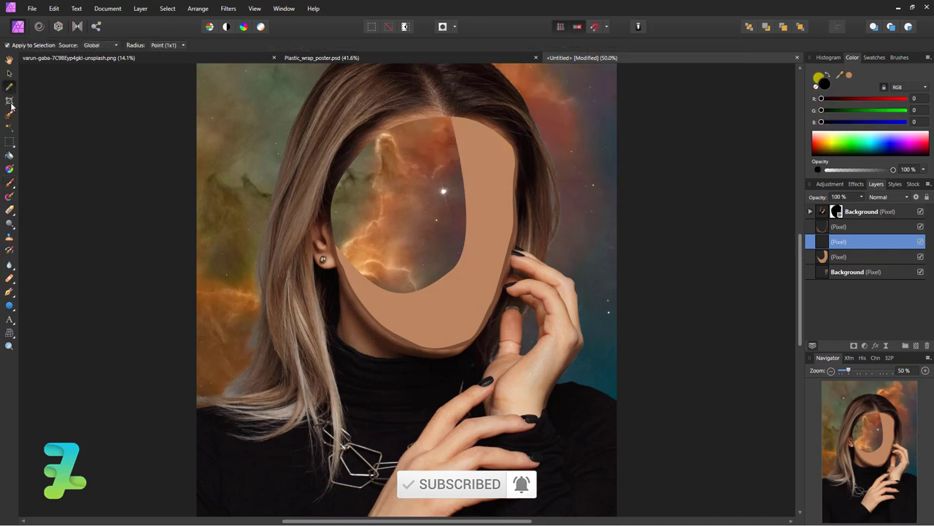
Sample the hair's dark brown and the face tan, undoing a stray yellow brush stroke
{"action": "left_click", "coordinate": [389, 340]}
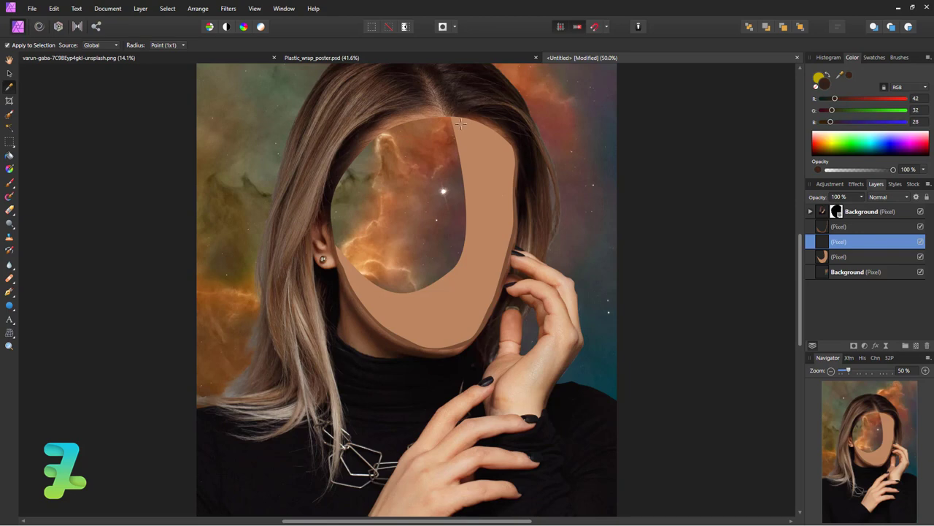
{"action": "left_click_drag", "start_coordinate": [460, 124], "coordinate": [490, 159]}
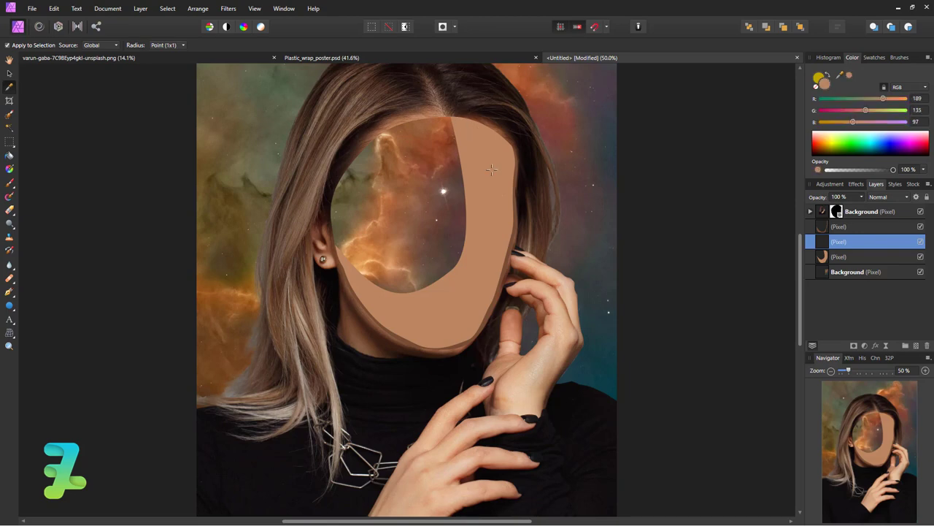
{"action": "left_click", "coordinate": [383, 342]}
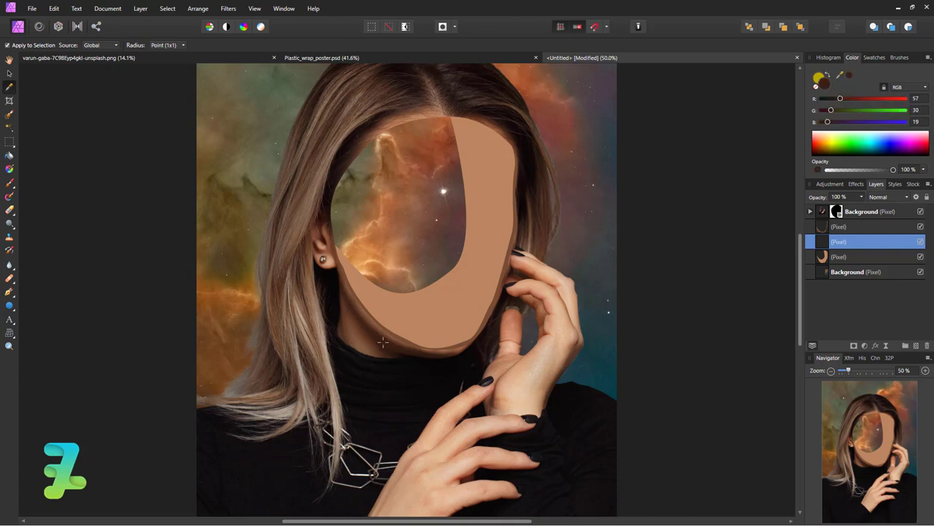
{"action": "left_click", "coordinate": [10, 183]}
{"action": "left_click_drag", "start_coordinate": [503, 82], "coordinate": [526, 102]}
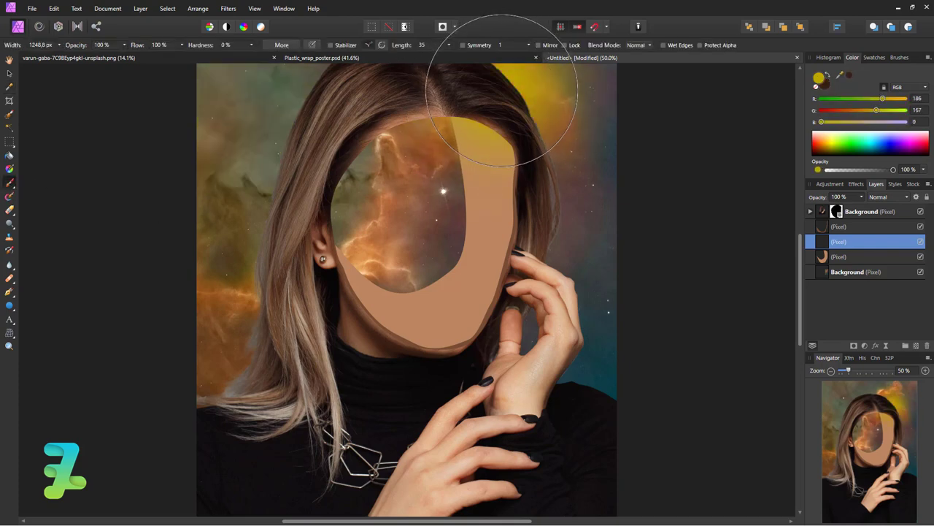
{"action": "key", "text": "ctrl+z"}
Paint dark brown beside the hair and nest the paint layer inside the tan fill layer
{"action": "left_click", "coordinate": [827, 76]}
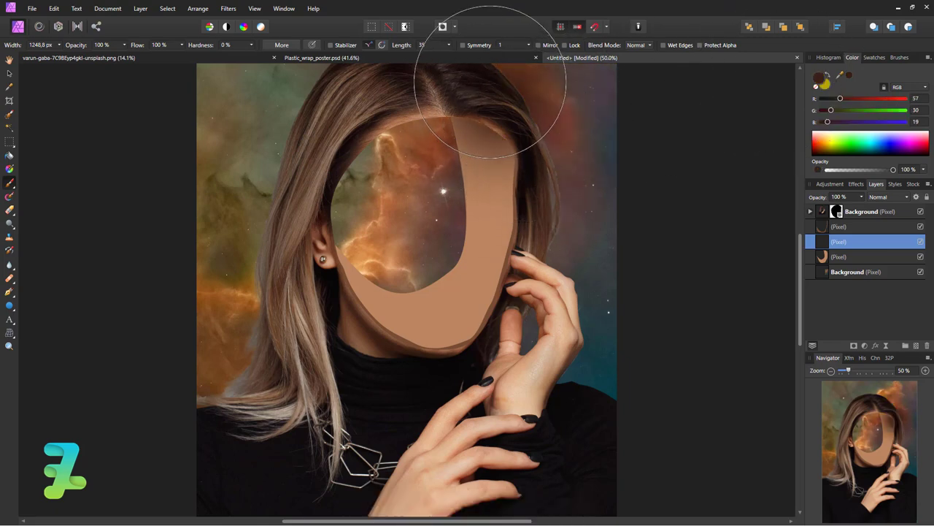
{"action": "mouse_move", "coordinate": [487, 81]}
{"action": "left_mouse_down"}
{"action": "mouse_move", "coordinate": [542, 94]}
{"action": "mouse_move", "coordinate": [584, 135]}
{"action": "left_mouse_up"}
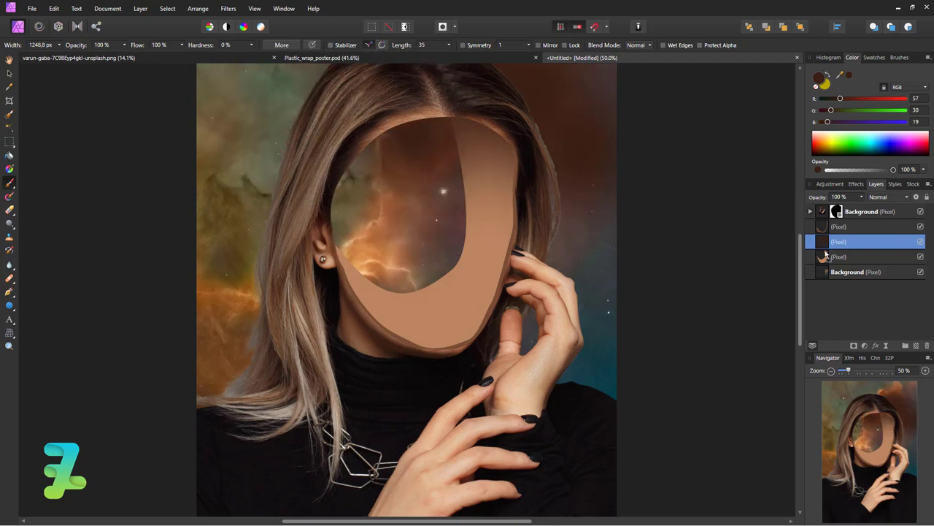
{"action": "left_click_drag", "start_coordinate": [825, 254], "coordinate": [826, 256]}
{"action": "key", "text": "ctrl+z"}
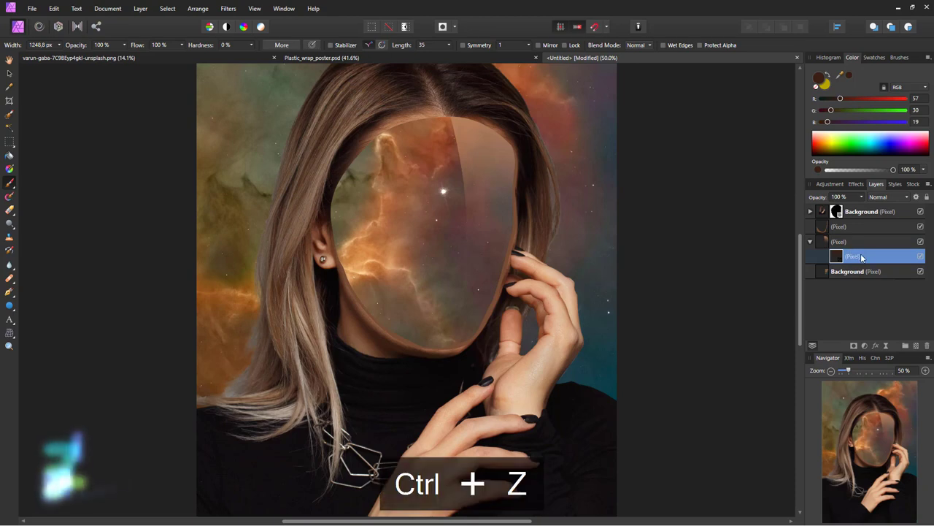
{"action": "key", "text": "ctrl+z"}
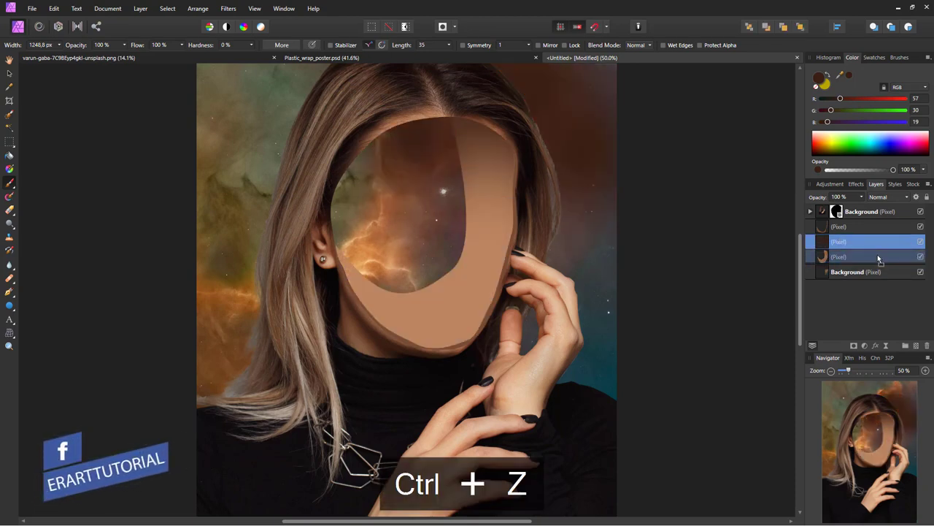
{"action": "left_click_drag", "start_coordinate": [876, 257], "coordinate": [871, 257]}
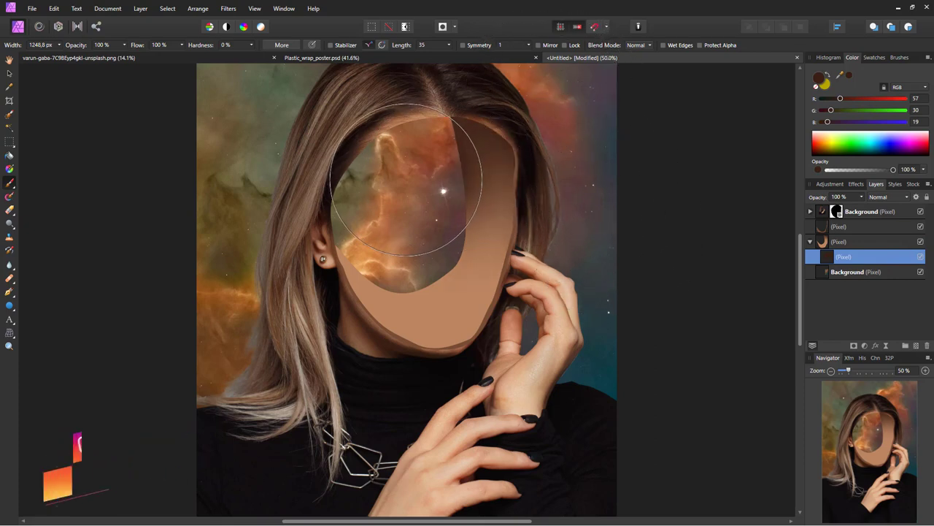
Paint over the hole's right edge, then paint with sampled skin brown (128, 91, 64)
{"action": "left_click_drag", "start_coordinate": [406, 179], "coordinate": [395, 203]}
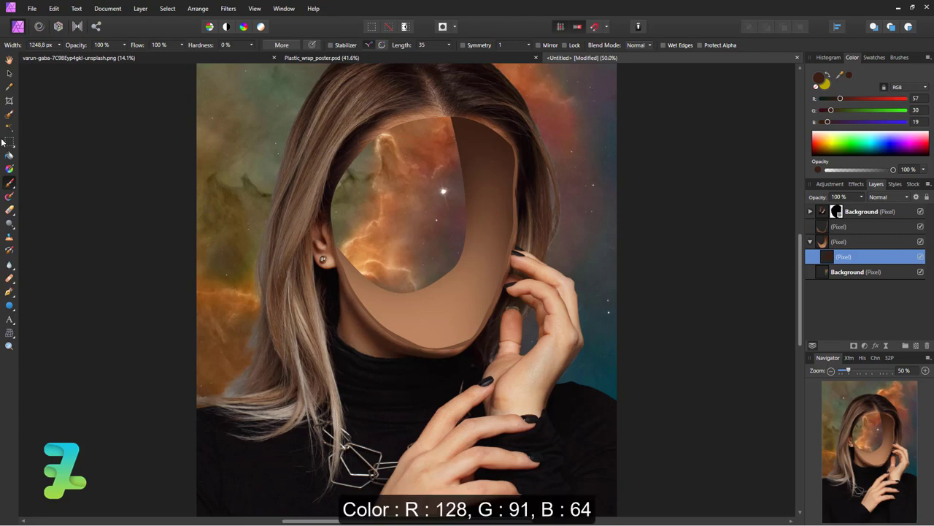
{"action": "left_click", "coordinate": [9, 88]}
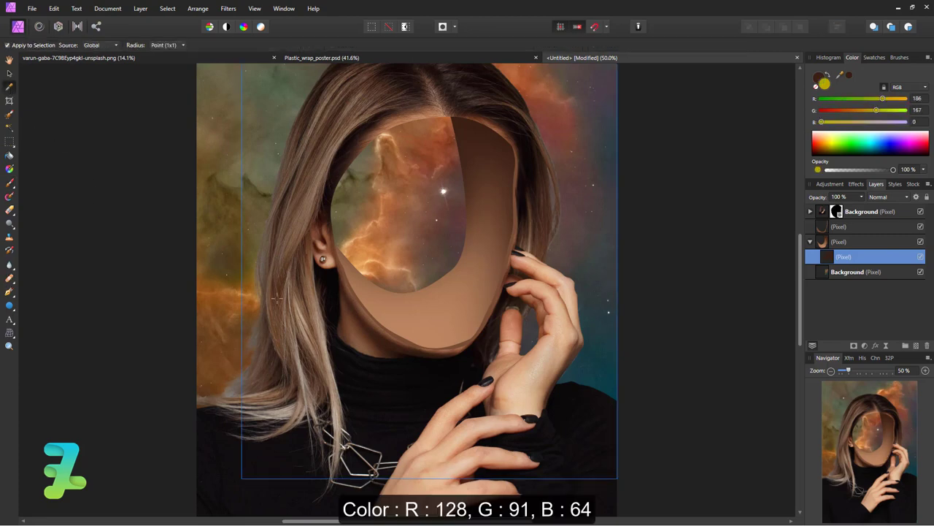
{"action": "left_click", "coordinate": [360, 344]}
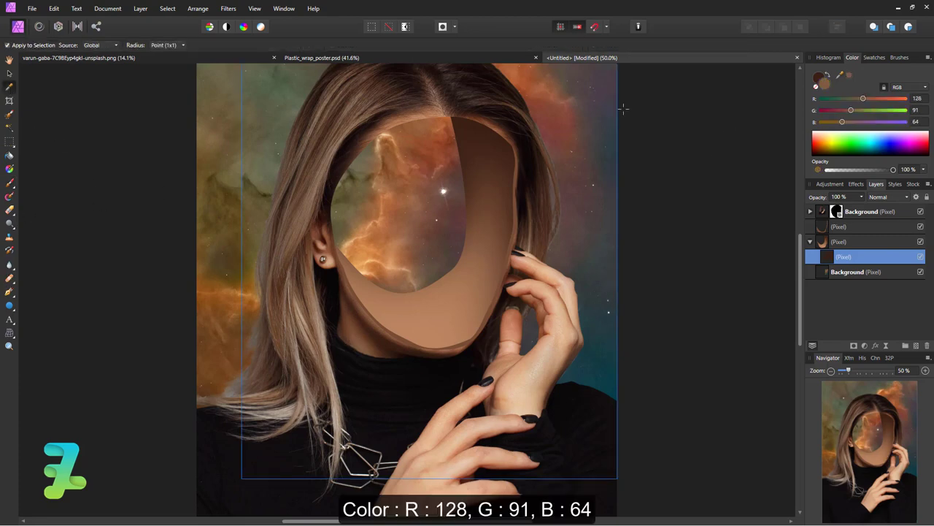
{"action": "left_click", "coordinate": [475, 130]}
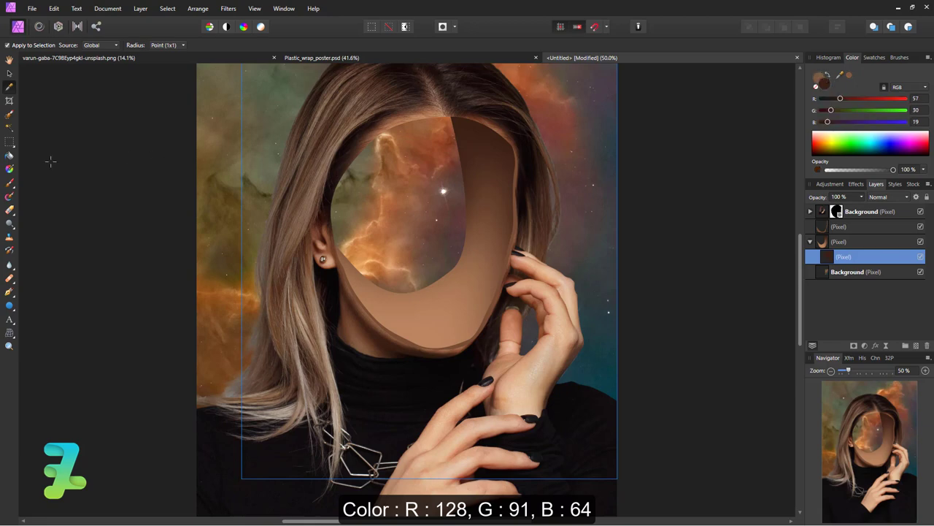
{"action": "left_click", "coordinate": [9, 184]}
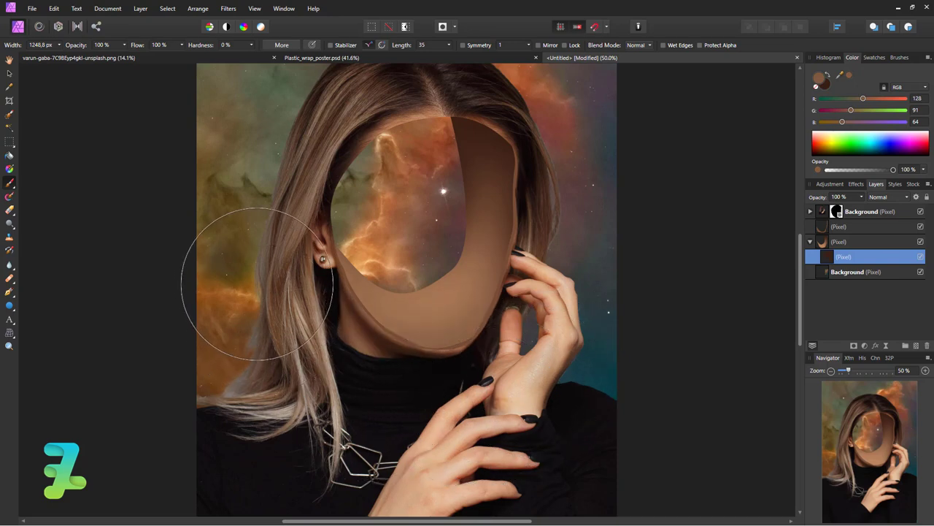
{"action": "left_click_drag", "start_coordinate": [261, 266], "coordinate": [246, 251]}
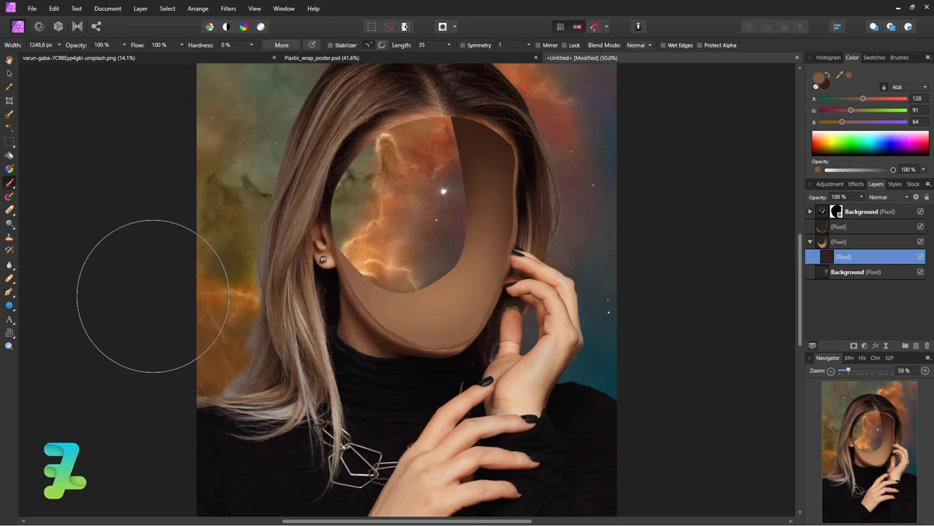
{"action": "left_click", "coordinate": [9, 72]}
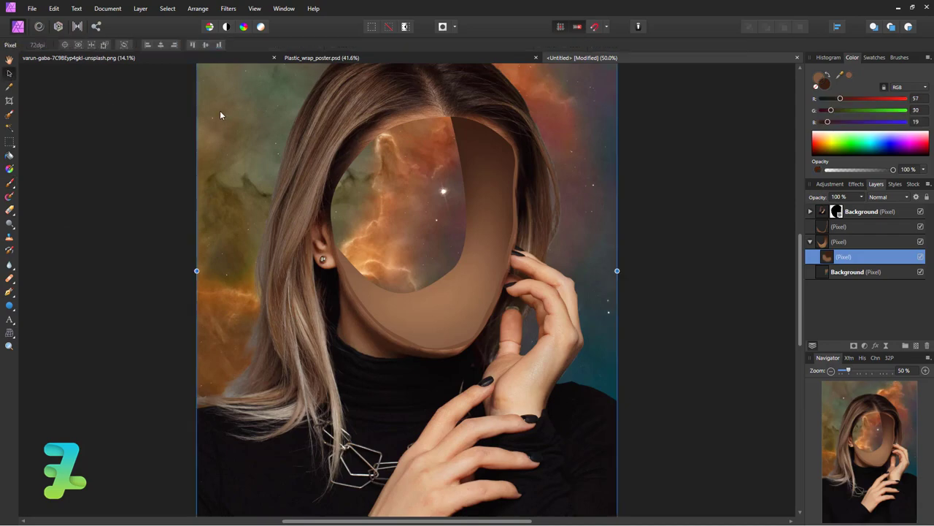
Bring the reading-man layer into the collage and move it near the top of the stack
{"action": "left_click_drag", "start_coordinate": [180, 58], "coordinate": [180, 270]}
{"action": "left_click", "coordinate": [460, 58]}
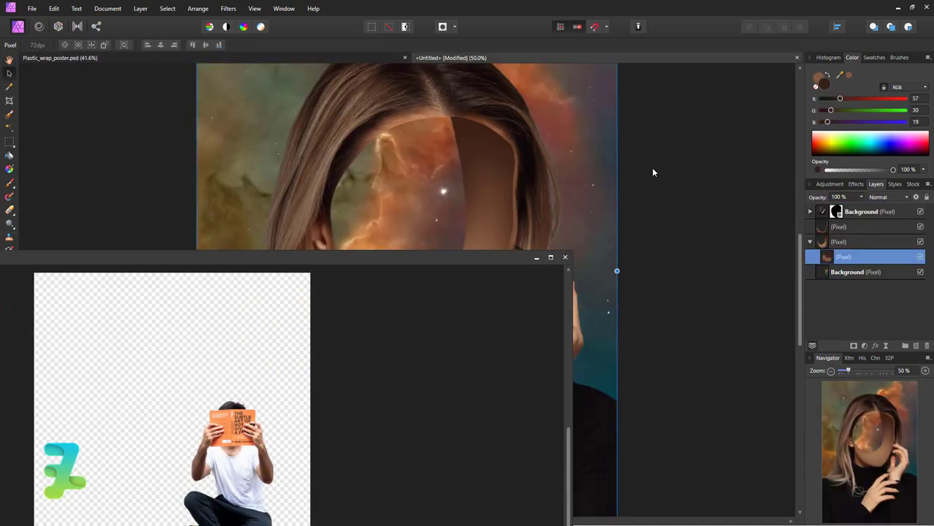
{"action": "left_click_drag", "start_coordinate": [837, 216], "coordinate": [823, 211]}
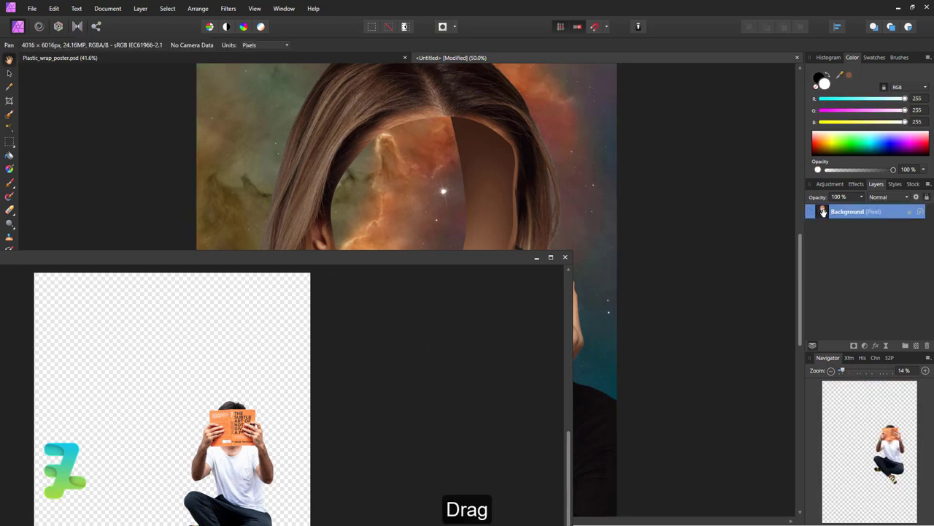
{"action": "left_click_drag", "start_coordinate": [449, 186], "coordinate": [414, 186]}
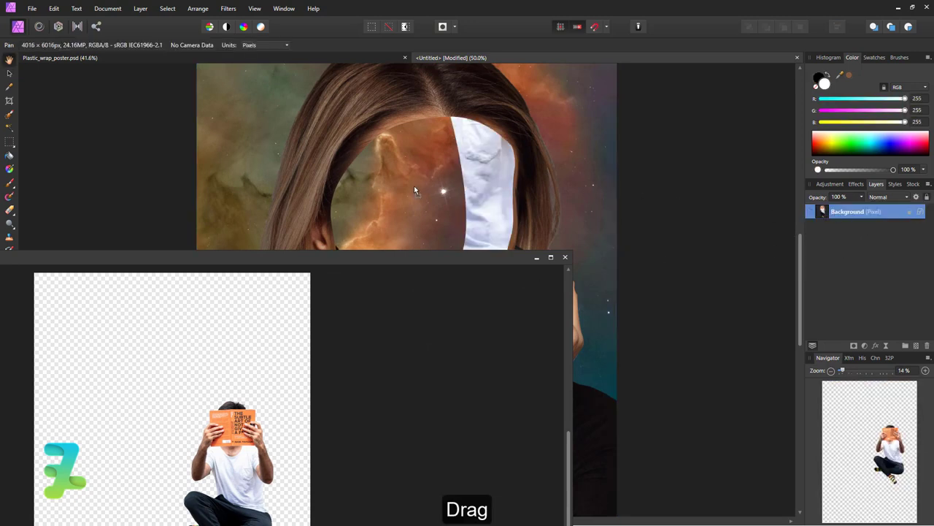
{"action": "left_click", "coordinate": [565, 258]}
{"action": "left_click", "coordinate": [492, 61]}
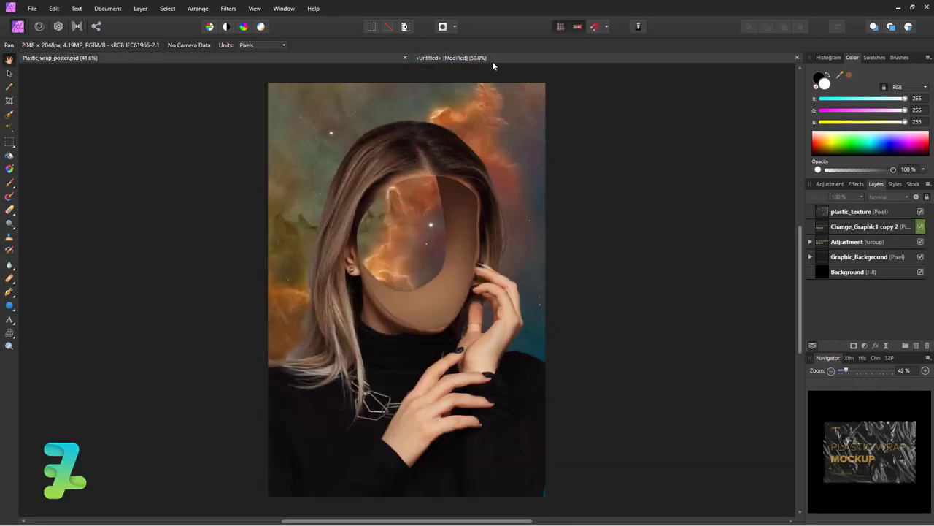
{"action": "left_click_drag", "start_coordinate": [826, 259], "coordinate": [839, 221]}
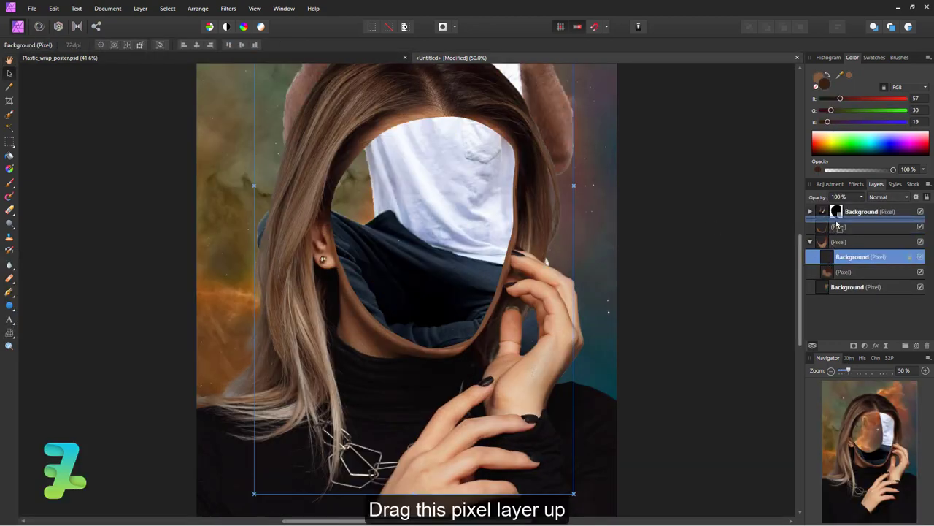
Size and position the reading man inside the face hole, and add an empty pixel layer below him
{"action": "key", "text": "ctrl+minus"}
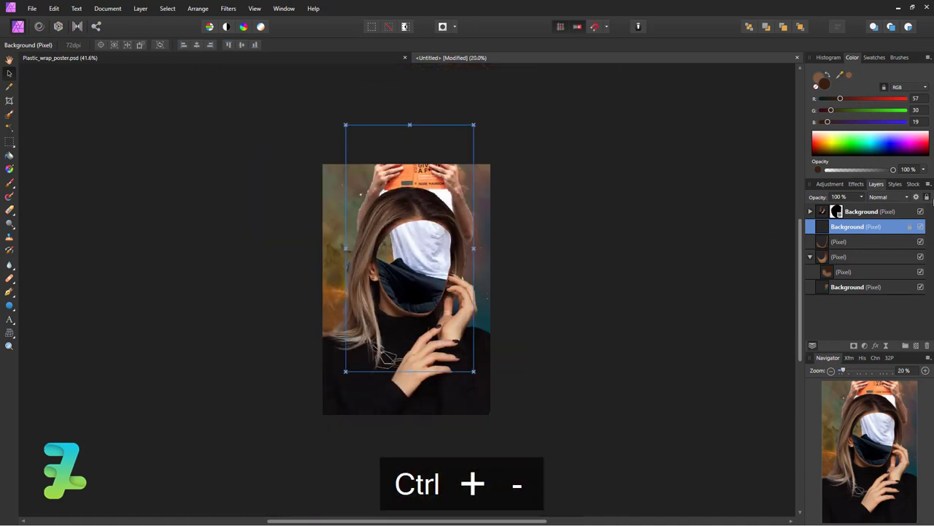
{"action": "mouse_move", "coordinate": [473, 125]}
{"action": "left_mouse_down"}
{"action": "mouse_move", "coordinate": [403, 294]}
{"action": "mouse_move", "coordinate": [408, 261]}
{"action": "left_mouse_up"}
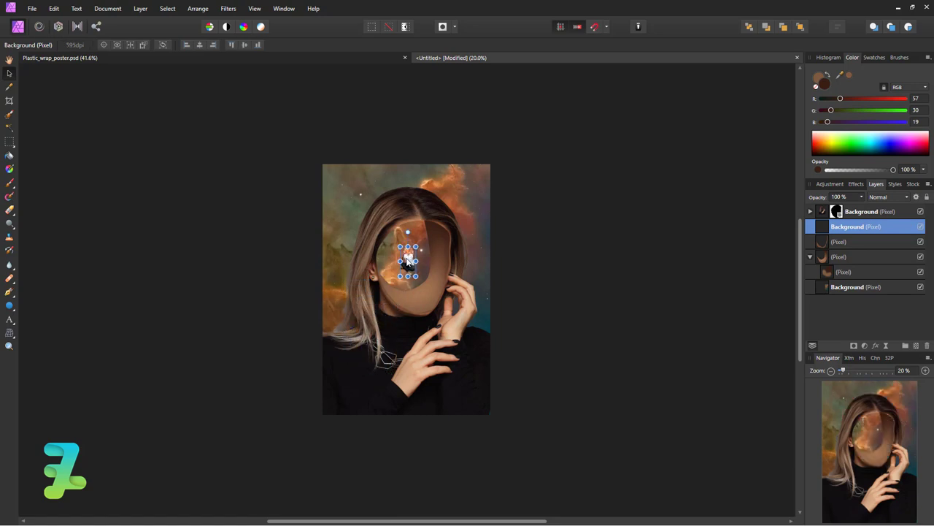
{"action": "key", "text": "ctrl+equal"}
{"action": "key", "text": "ctrl+equal"}
{"action": "key", "text": "ctrl+equal"}
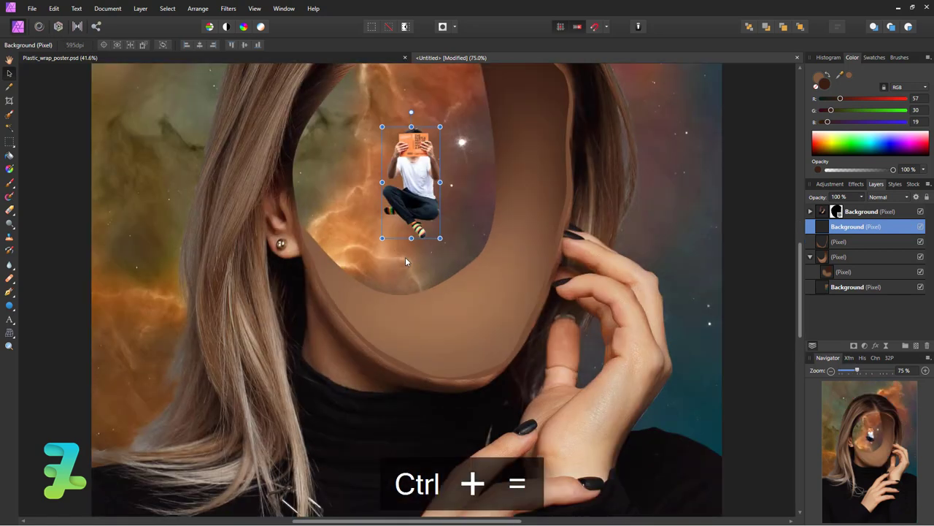
{"action": "left_click_drag", "start_coordinate": [440, 238], "coordinate": [499, 352]}
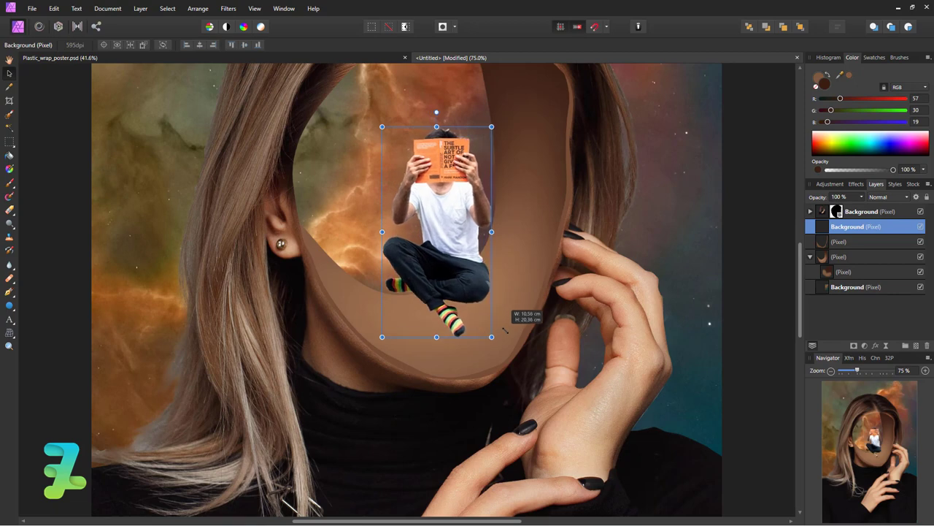
{"action": "left_click_drag", "start_coordinate": [479, 254], "coordinate": [468, 258]}
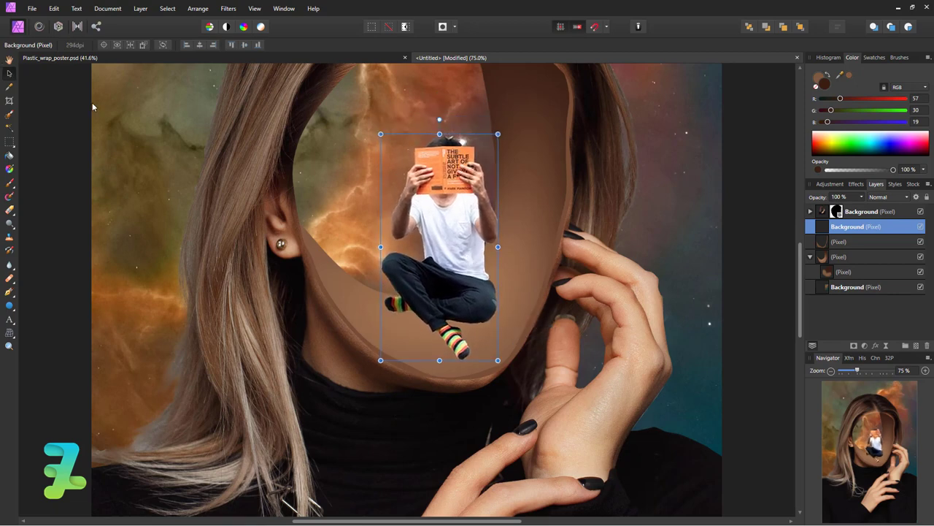
{"action": "left_click", "coordinate": [875, 244]}
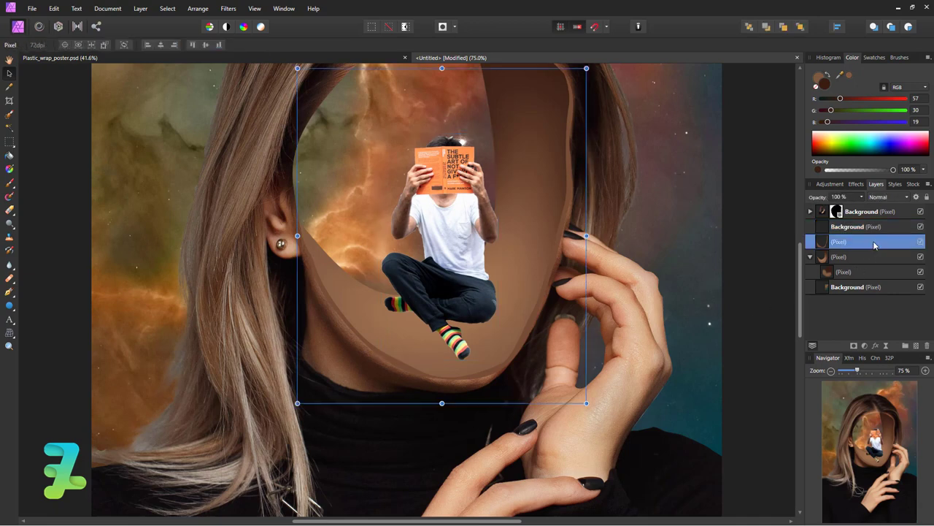
{"action": "left_click", "coordinate": [917, 346]}
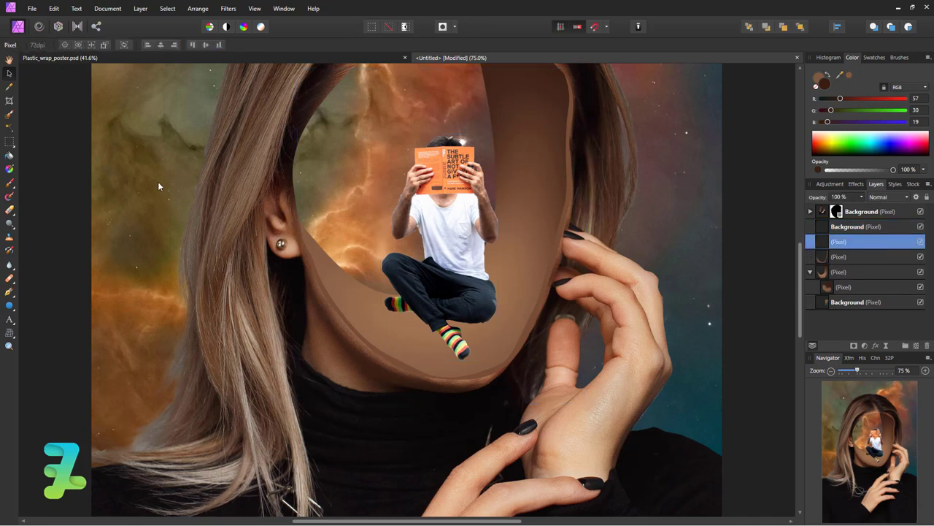
{"action": "left_click", "coordinate": [9, 184]}
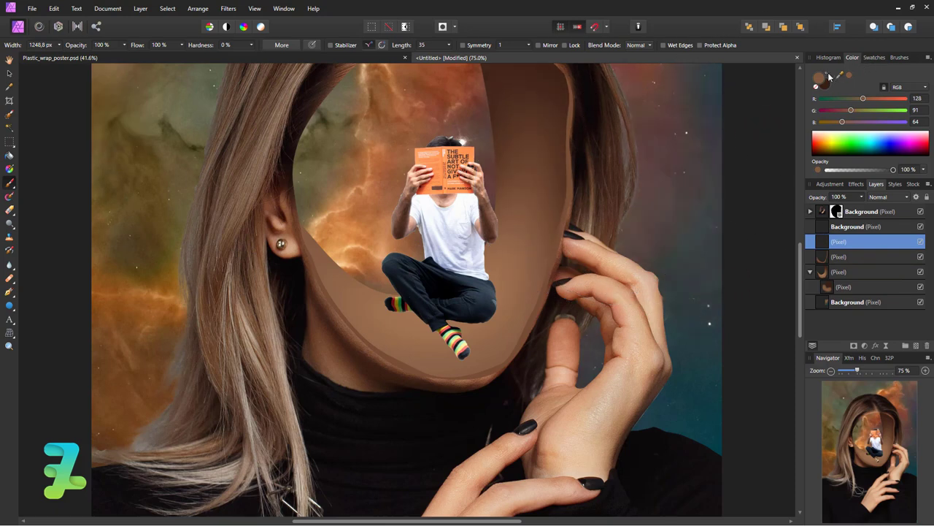
Adjust the brush size and squash the painted blob into a flat shadow under the man
{"action": "key", "text": "bracketleft"}
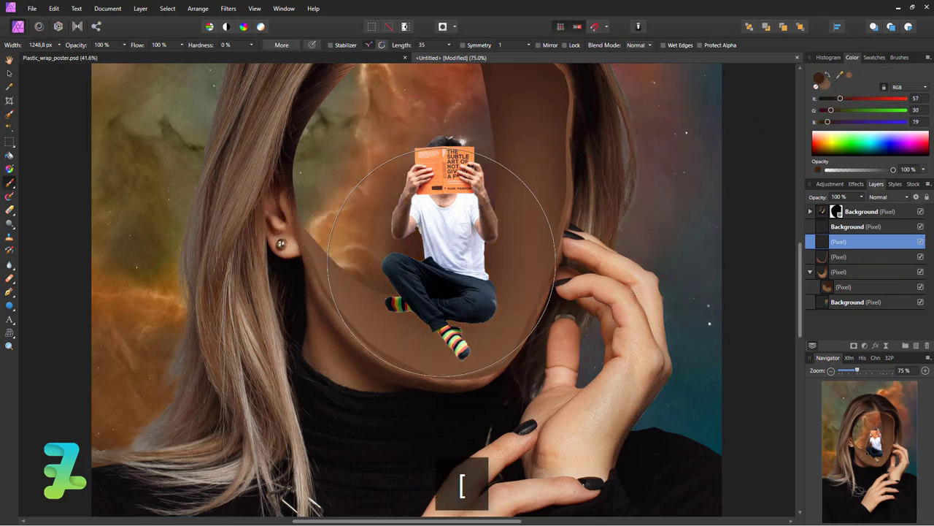
{"action": "key", "text": "bracketleft"}
{"action": "key", "text": "bracketleft"}
{"action": "key", "text": "bracketleft"}
{"action": "key", "text": "bracketleft"}
{"action": "key", "text": "bracketleft"}
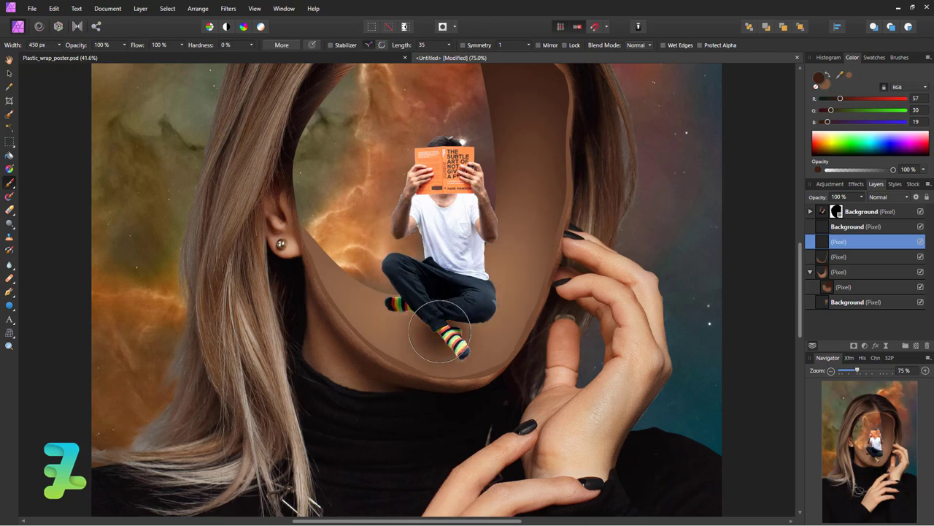
{"action": "key", "text": "bracketright"}
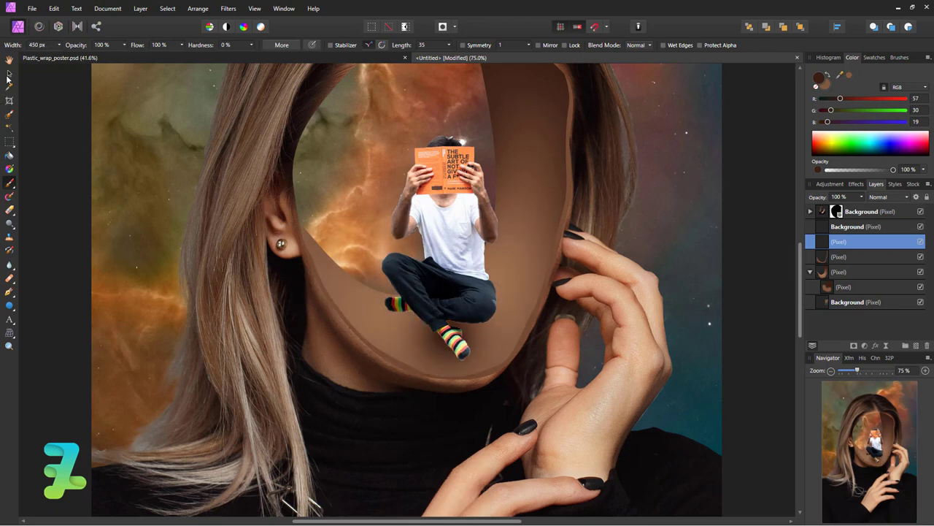
{"action": "key", "text": "v"}
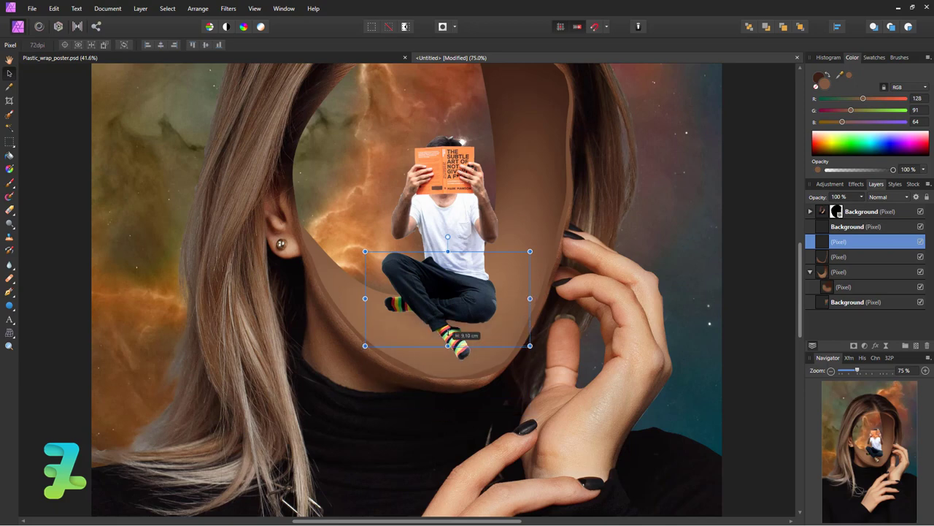
{"action": "mouse_move", "coordinate": [448, 416]}
{"action": "left_mouse_down"}
{"action": "mouse_move", "coordinate": [448, 277]}
{"action": "mouse_move", "coordinate": [430, 327]}
{"action": "left_mouse_up"}
{"action": "left_click", "coordinate": [430, 327]}
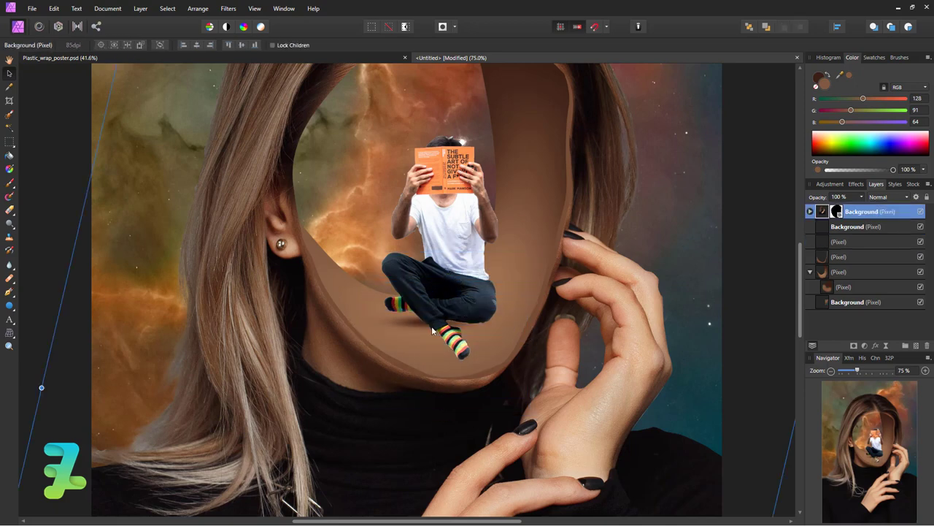
{"action": "key", "text": "ctrl+z"}
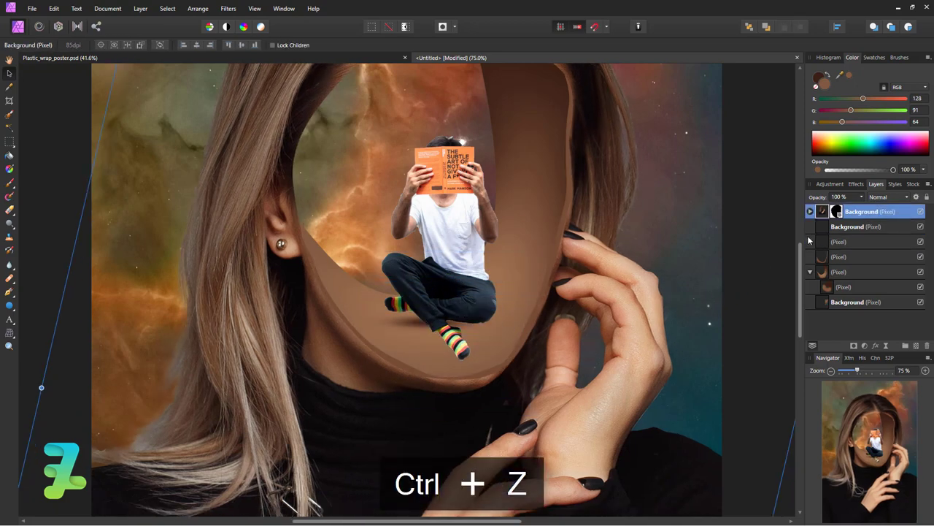
Stretch and shift the shadow under the man's feet, then select the blank pixel layer
{"action": "left_click", "coordinate": [830, 241]}
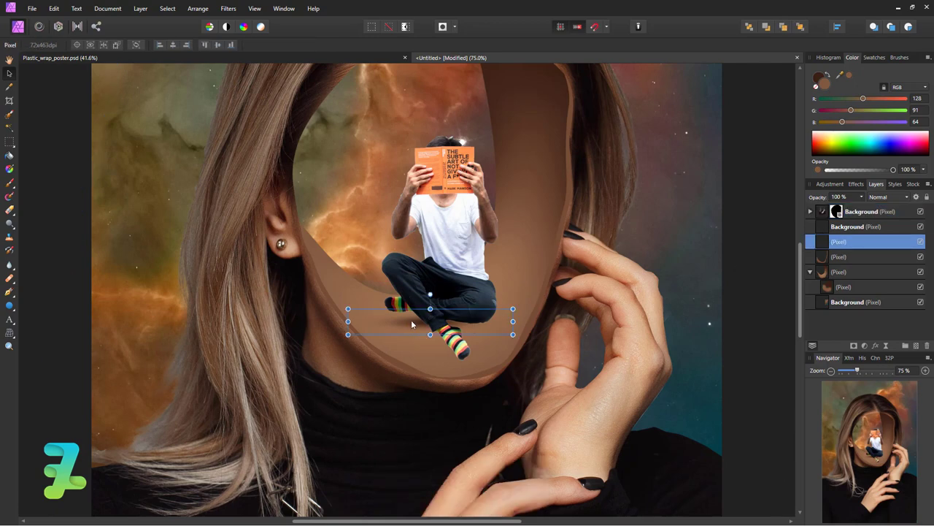
{"action": "left_click_drag", "start_coordinate": [412, 322], "coordinate": [426, 332]}
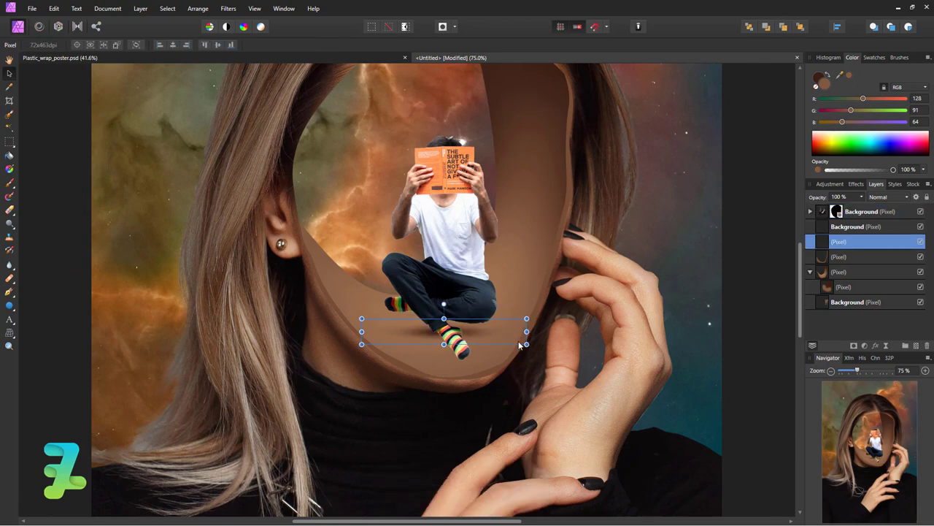
{"action": "left_click_drag", "start_coordinate": [540, 353], "coordinate": [661, 403]}
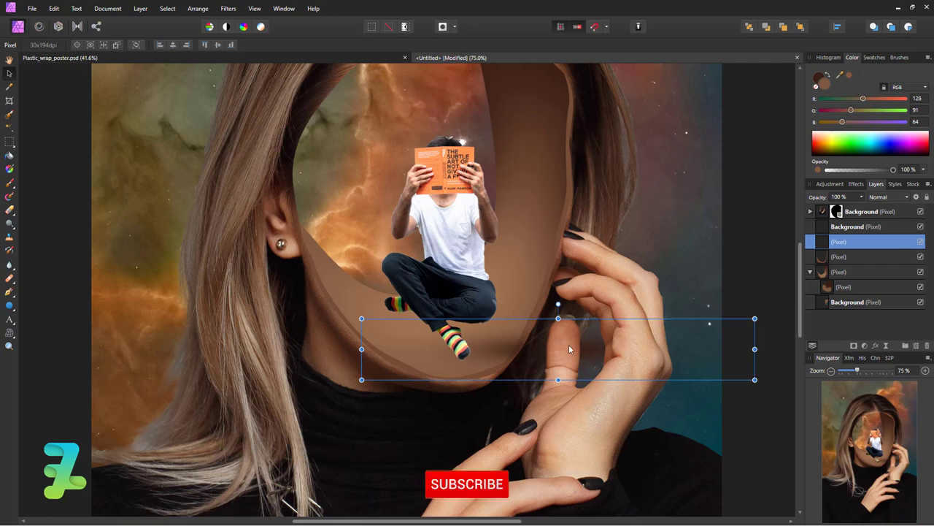
{"action": "left_click_drag", "start_coordinate": [552, 368], "coordinate": [460, 323]}
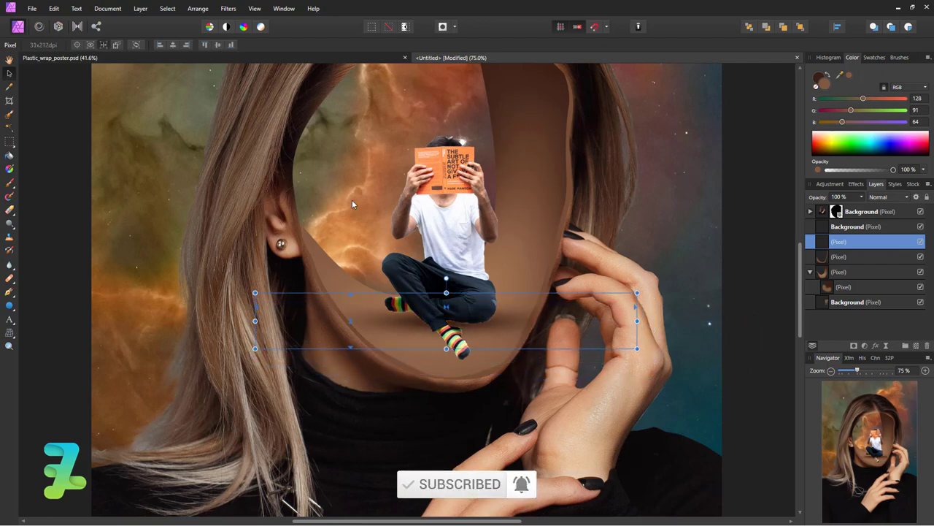
{"action": "left_click", "coordinate": [665, 318]}
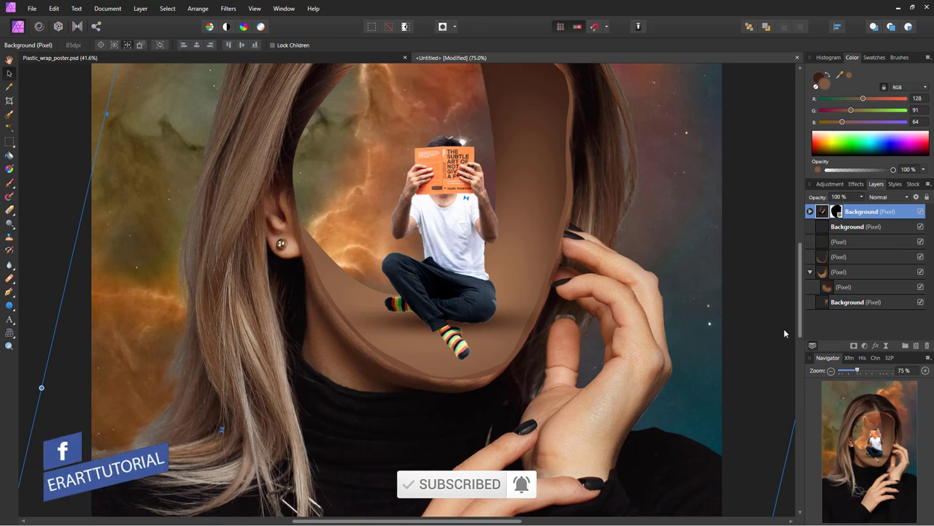
{"action": "left_click", "coordinate": [836, 241]}
{"action": "left_click", "coordinate": [10, 181]}
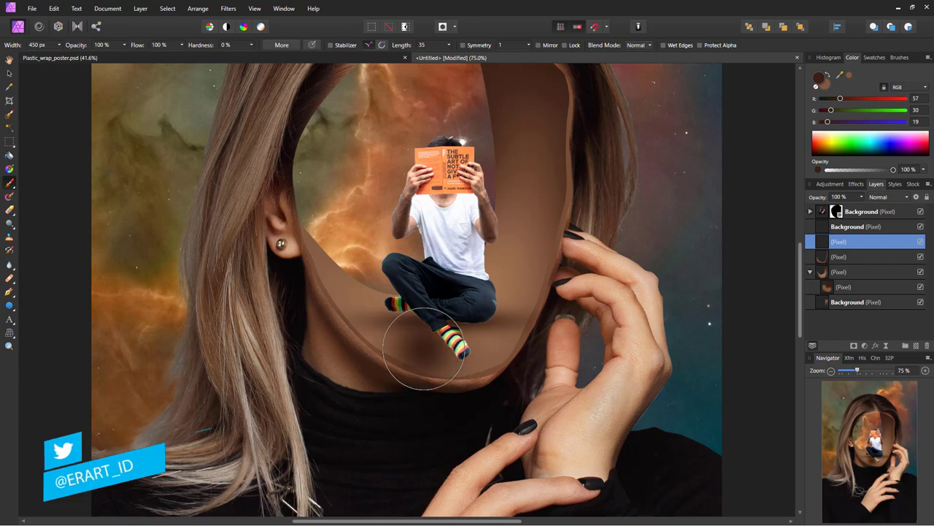
Paint faint dark-brown shading over the face hole with a larger brush at 25% opacity
{"action": "key", "text": "bracketright"}
{"action": "key", "text": "bracketright"}
{"action": "key", "text": "bracketright"}
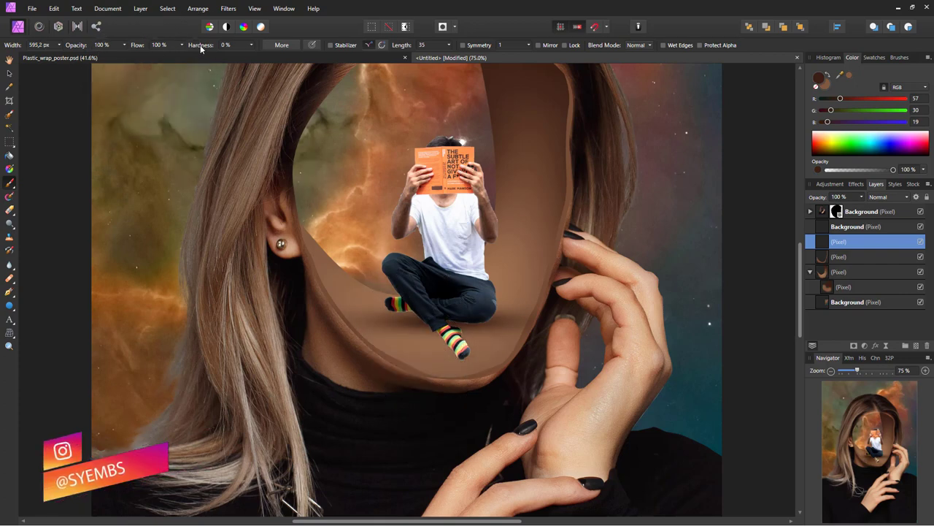
{"action": "left_click", "coordinate": [124, 45]}
{"action": "left_click_drag", "start_coordinate": [127, 57], "coordinate": [74, 56]}
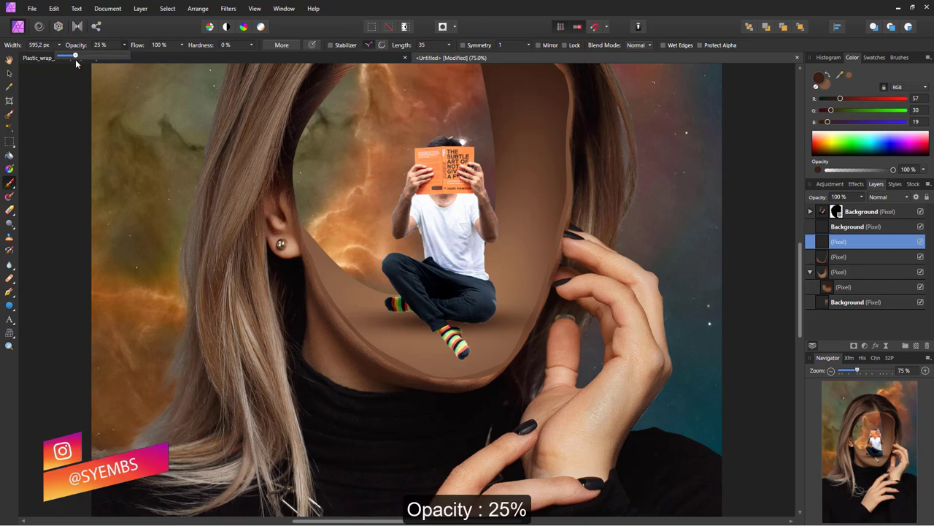
{"action": "left_click", "coordinate": [9, 184]}
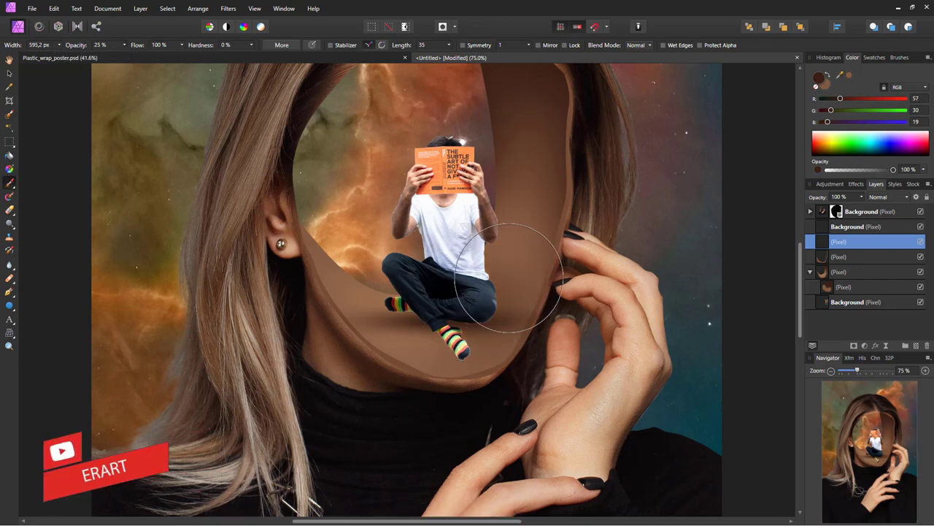
{"action": "mouse_move", "coordinate": [508, 277]}
{"action": "left_mouse_down"}
{"action": "mouse_move", "coordinate": [442, 317]}
{"action": "mouse_move", "coordinate": [453, 328]}
{"action": "mouse_move", "coordinate": [407, 292]}
{"action": "mouse_move", "coordinate": [402, 299]}
{"action": "mouse_move", "coordinate": [460, 288]}
{"action": "mouse_move", "coordinate": [428, 309]}
{"action": "left_mouse_up"}
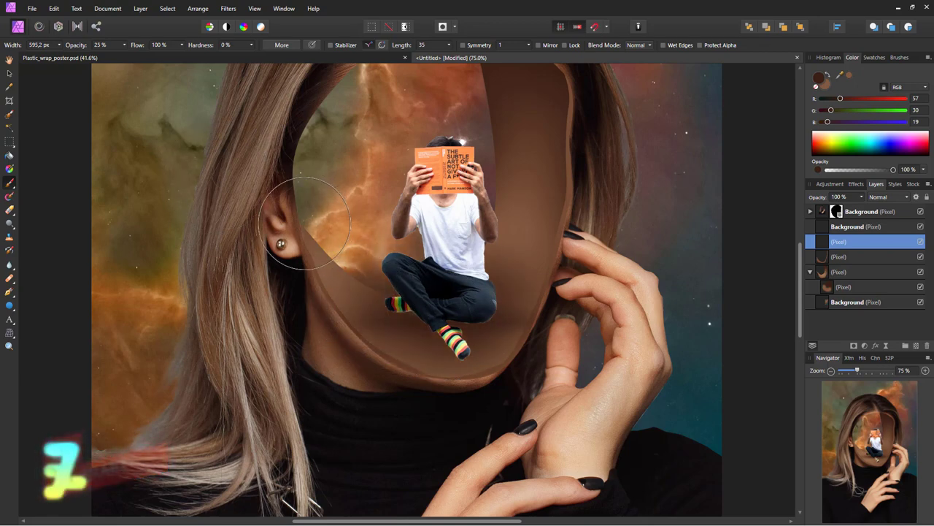
{"action": "key", "text": "bracketleft"}
{"action": "key", "text": "bracketleft"}
{"action": "key", "text": "bracketleft"}
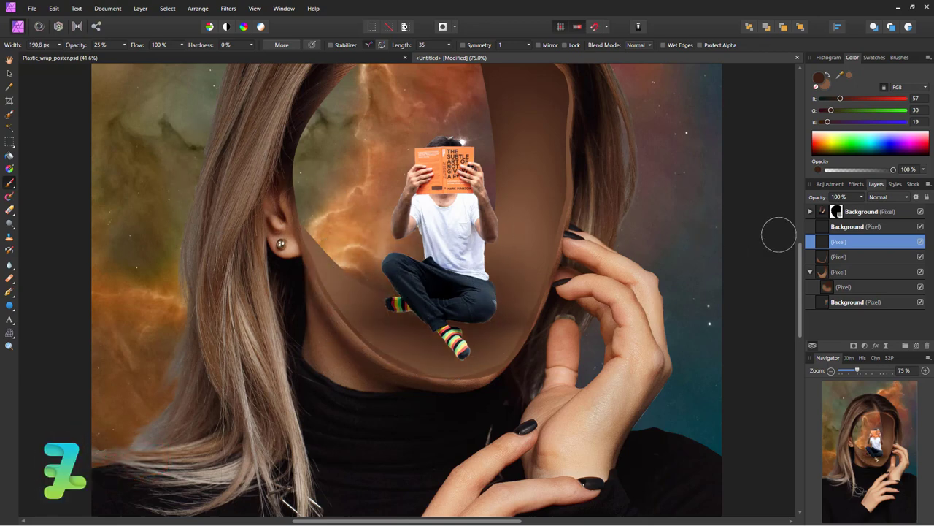
{"action": "left_click", "coordinate": [826, 226]}
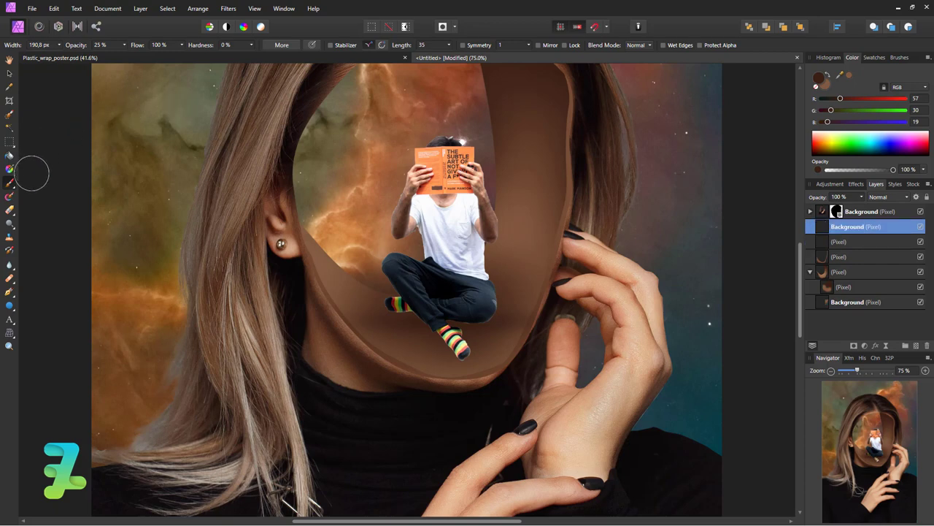
{"action": "left_click", "coordinate": [9, 209]}
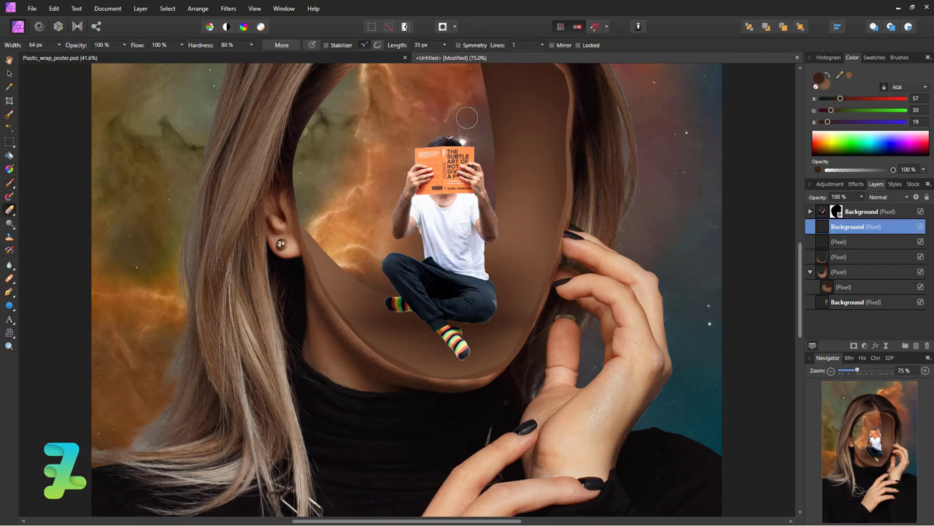
Erase fringes around the zoomed-in reading man with a smaller eraser at 100% hardness
{"action": "key", "text": "bracketleft"}
{"action": "key", "text": "bracketleft"}
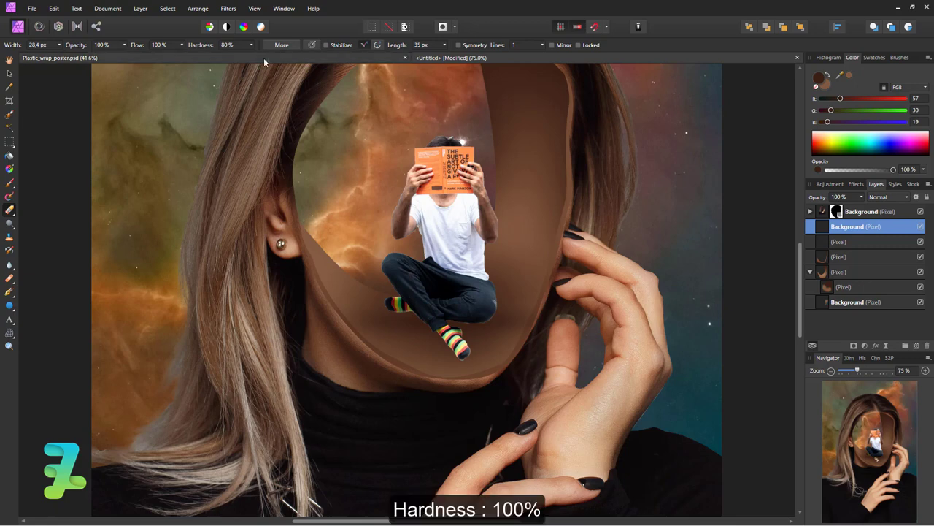
{"action": "left_click", "coordinate": [251, 44]}
{"action": "left_click_drag", "start_coordinate": [261, 55], "coordinate": [271, 56]}
{"action": "key", "text": "bracketleft"}
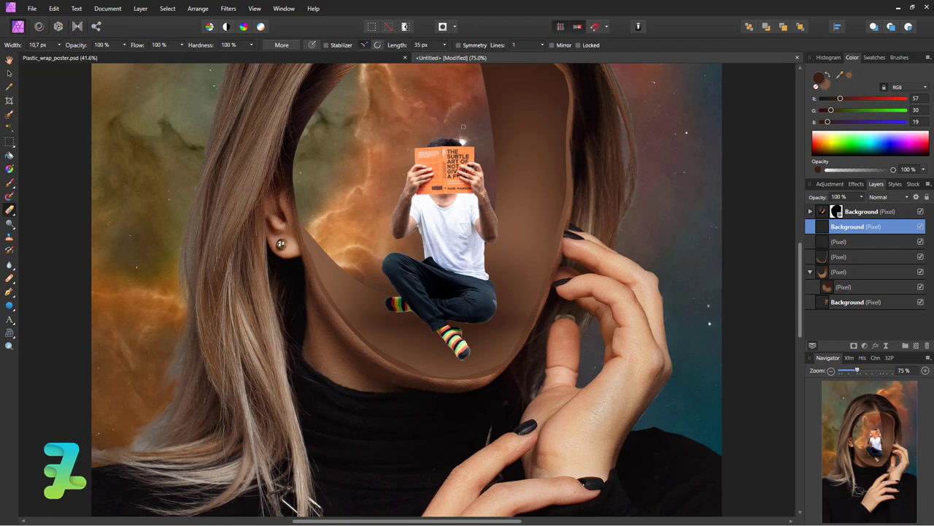
{"action": "key", "text": "ctrl+equal"}
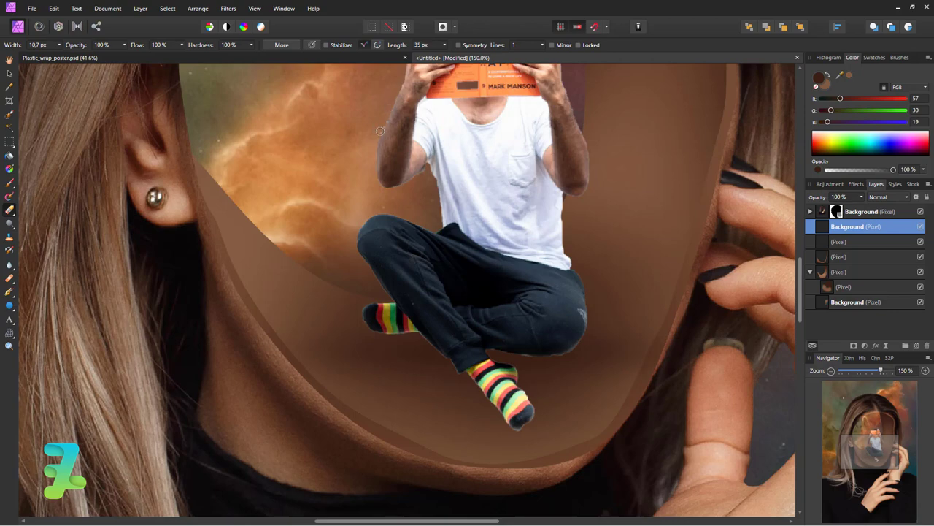
{"action": "key", "text": "ctrl+minus"}
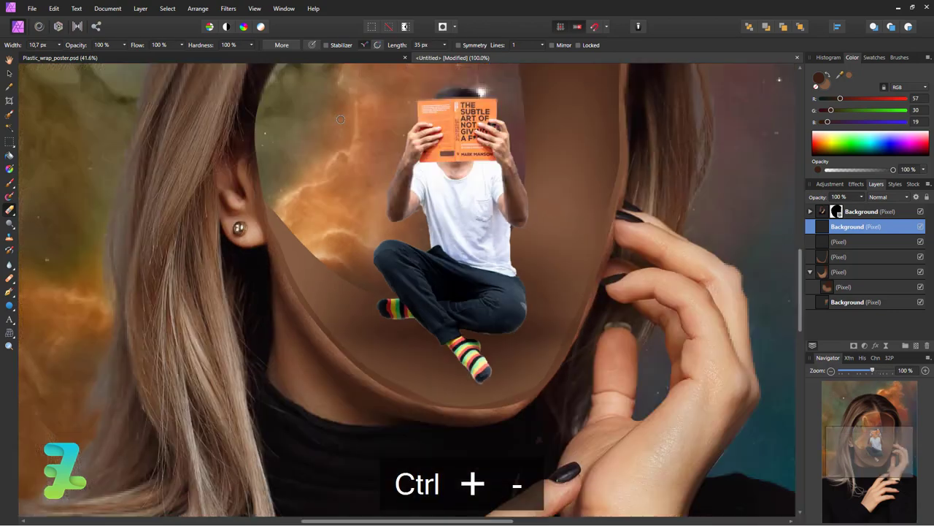
{"action": "key", "text": "ctrl+minus"}
{"action": "key", "text": "ctrl+minus"}
{"action": "key", "text": "ctrl+equal"}
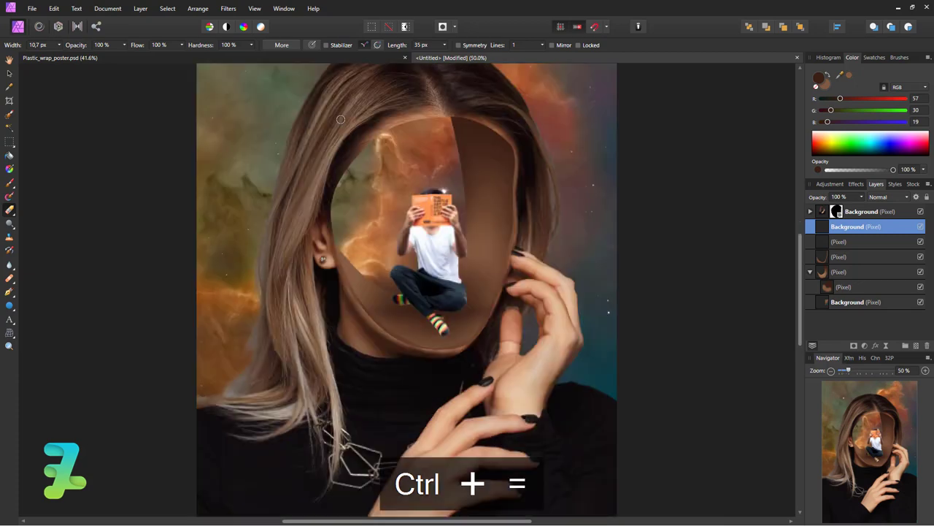
Copy the plastic_texture layer from Plastic_wrap_poster.psd into the poster, then close the mockup
{"action": "left_click", "coordinate": [121, 58]}
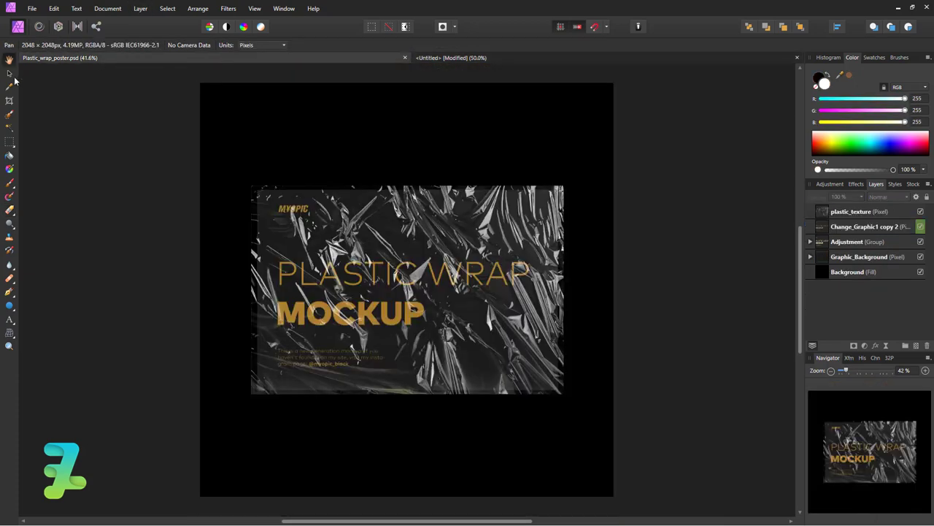
{"action": "left_click", "coordinate": [824, 213]}
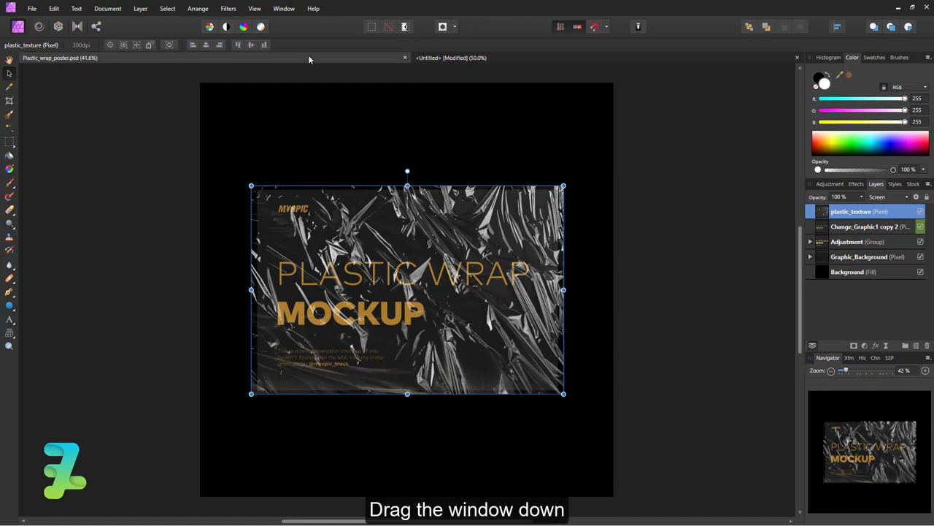
{"action": "left_click_drag", "start_coordinate": [308, 58], "coordinate": [292, 343]}
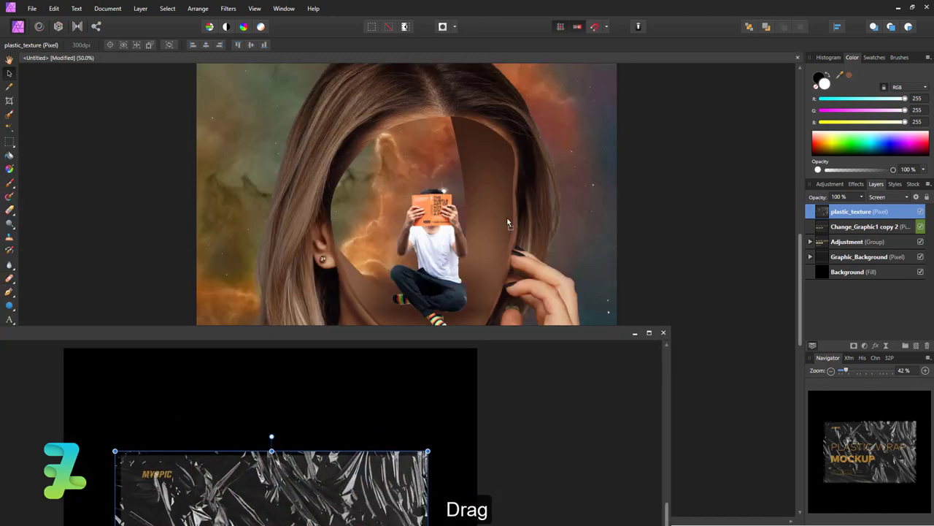
{"action": "left_click_drag", "start_coordinate": [822, 216], "coordinate": [454, 211]}
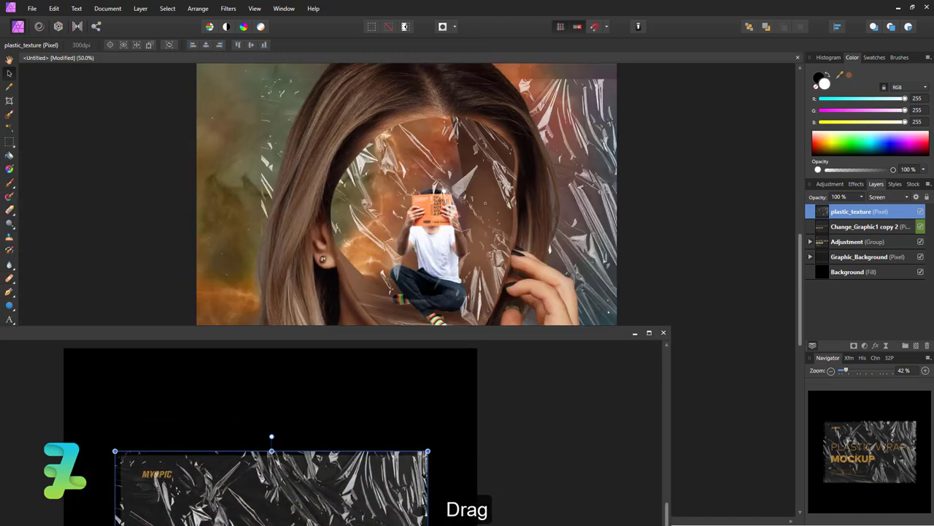
{"action": "left_click", "coordinate": [664, 333]}
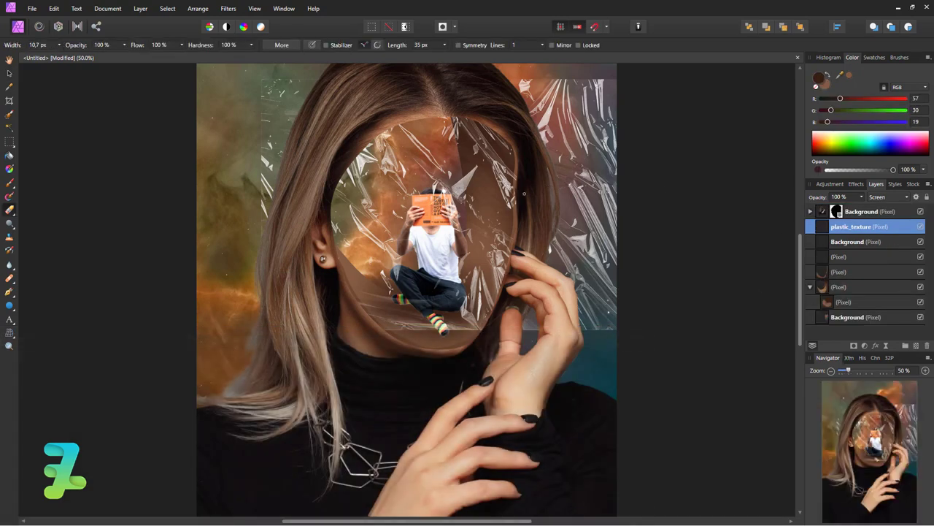
Move plastic_texture over the face and give it an inverted mask from the face-hole selection
{"action": "left_click", "coordinate": [9, 74]}
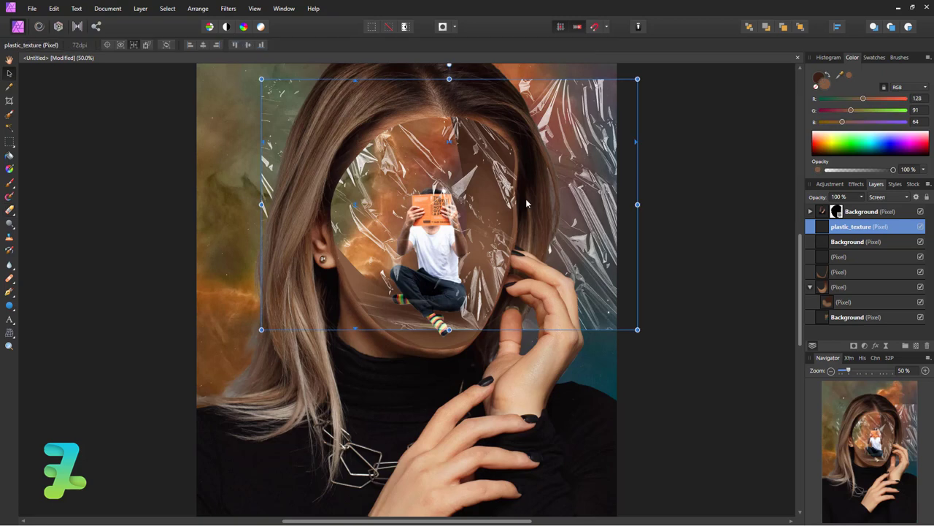
{"action": "left_click_drag", "start_coordinate": [526, 199], "coordinate": [497, 239]}
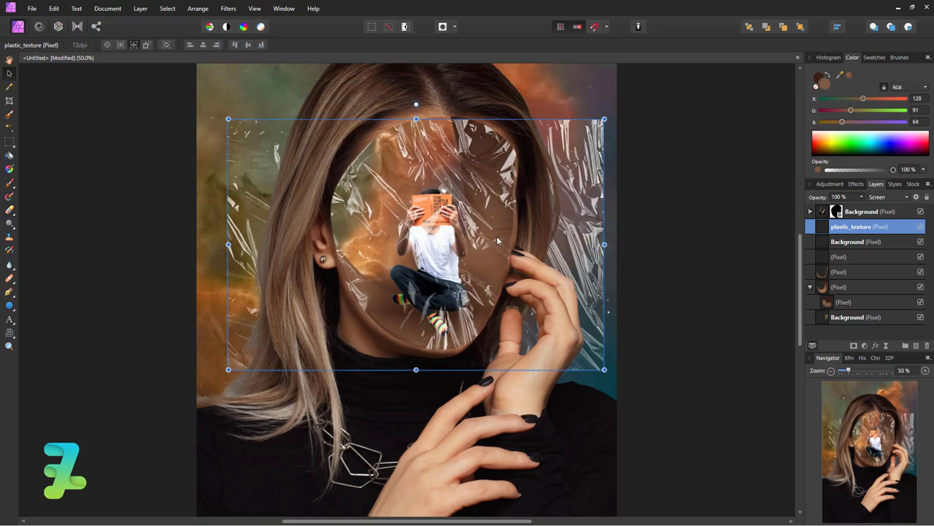
{"action": "left_click", "coordinate": [746, 262]}
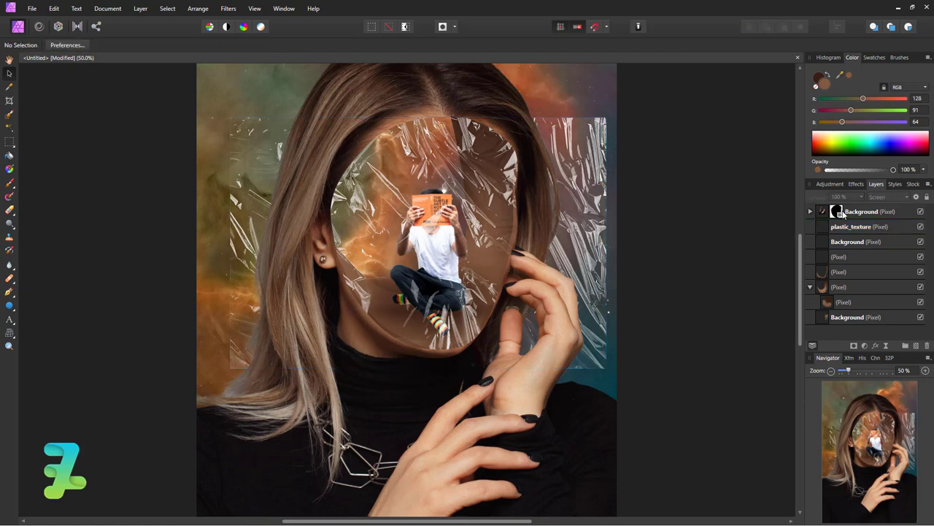
{"action": "left_click", "coordinate": [829, 228]}
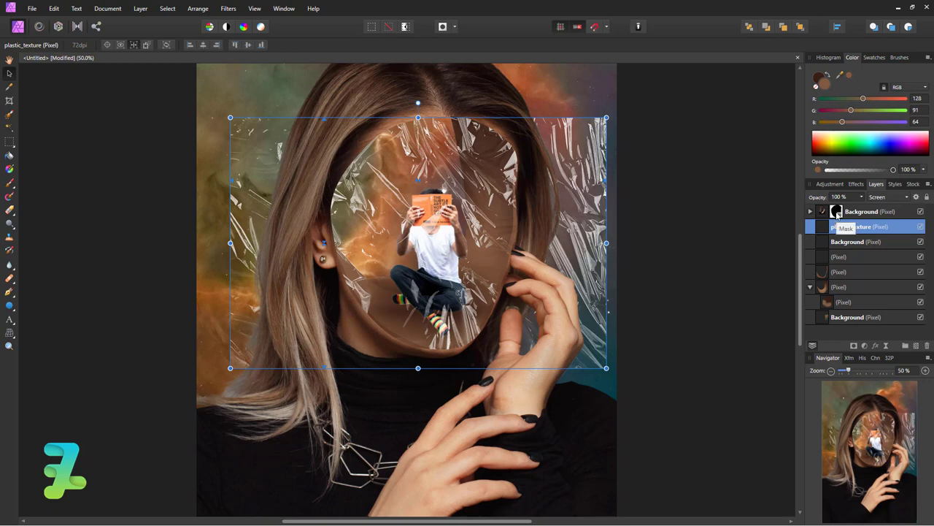
{"action": "left_click", "coordinate": [838, 212], "text": "shift"}
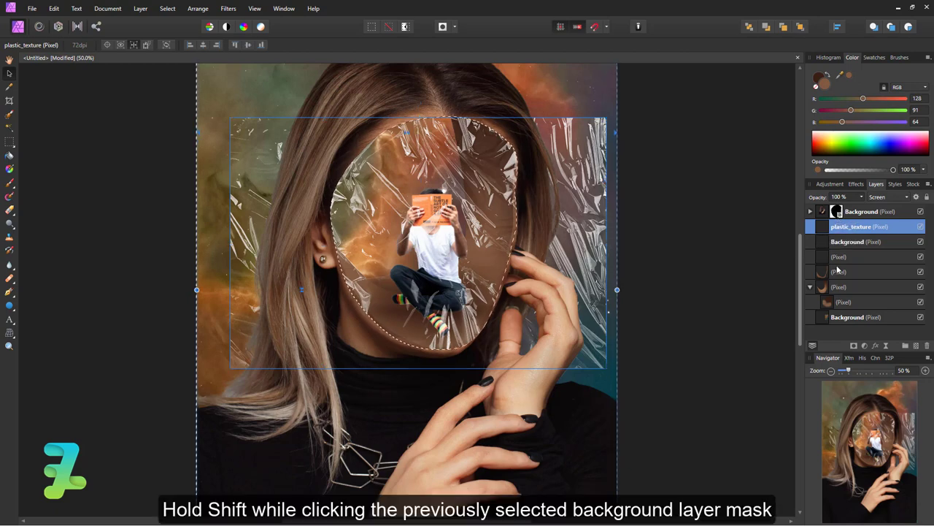
{"action": "left_click", "coordinate": [854, 345]}
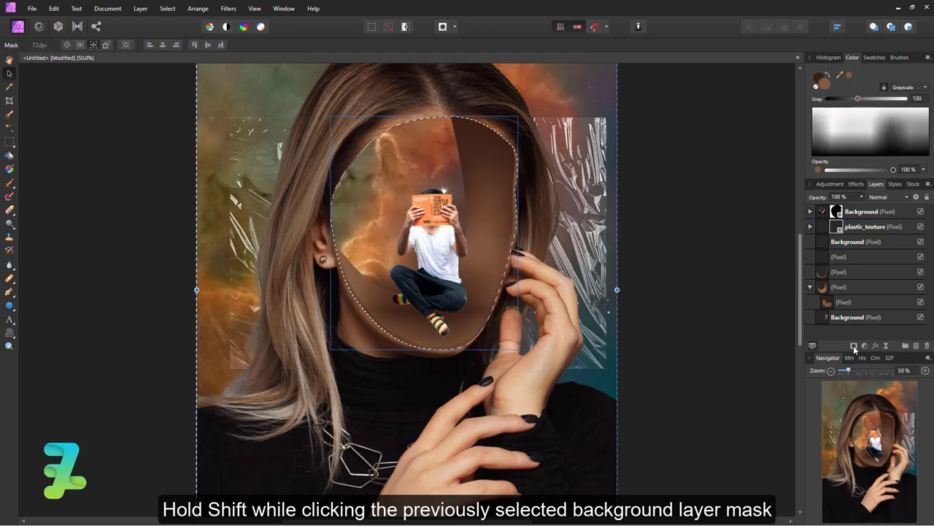
{"action": "key", "text": "ctrl+d"}
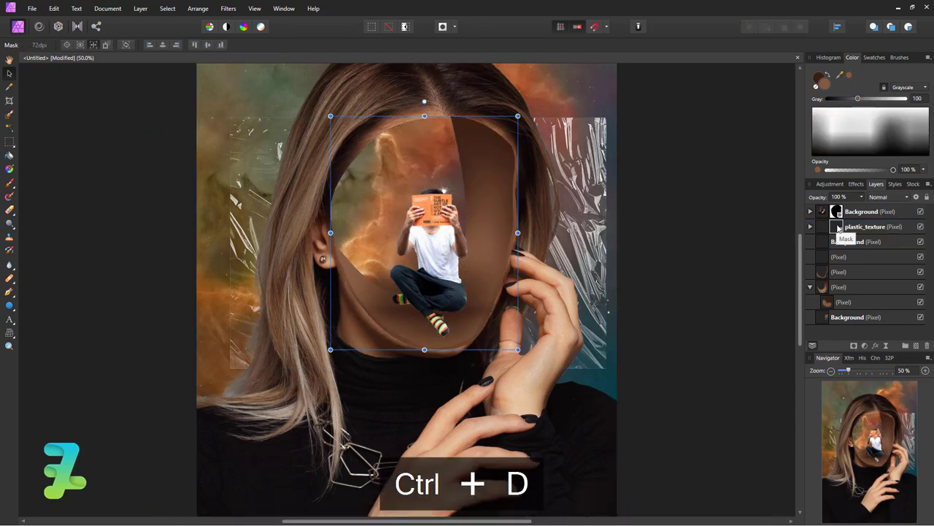
{"action": "key", "text": "ctrl+i"}
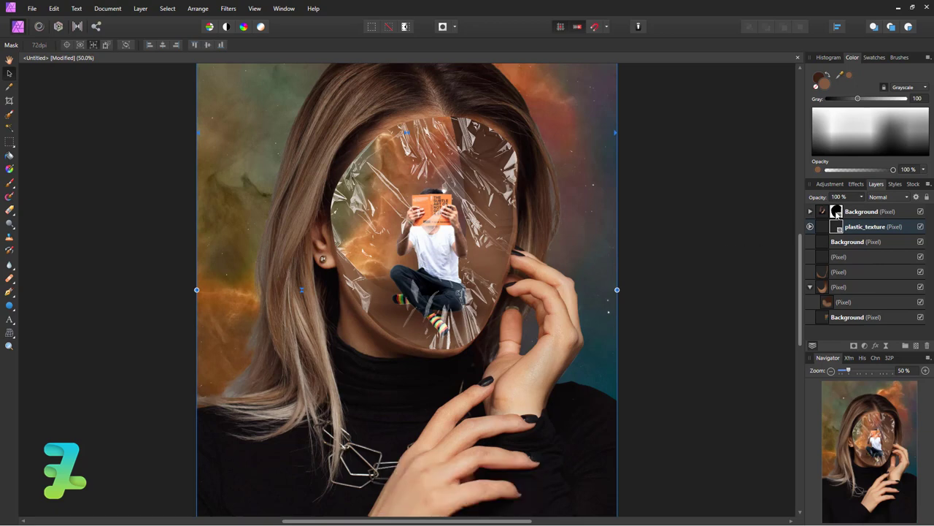
Add a Brightness/Contrast adjustment with brightness -23% and contrast -22%
{"action": "left_click", "coordinate": [822, 213]}
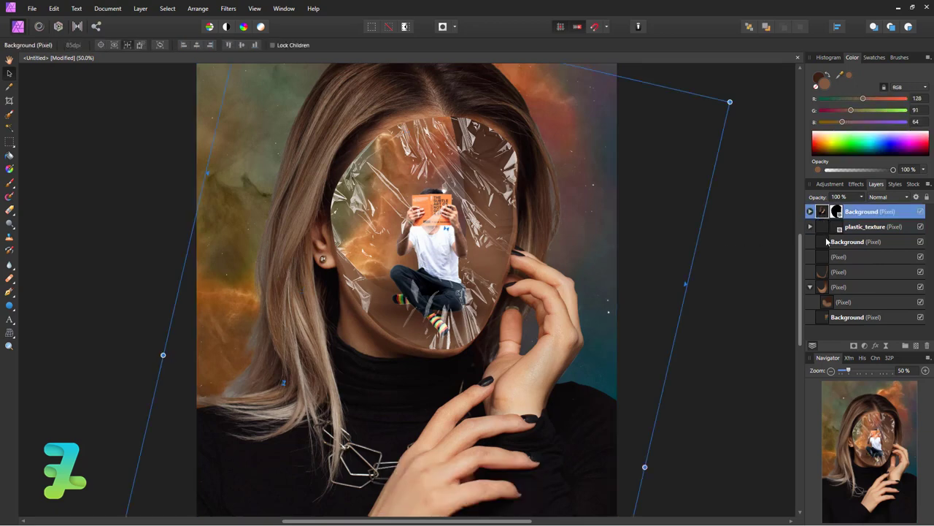
{"action": "left_click", "coordinate": [827, 242]}
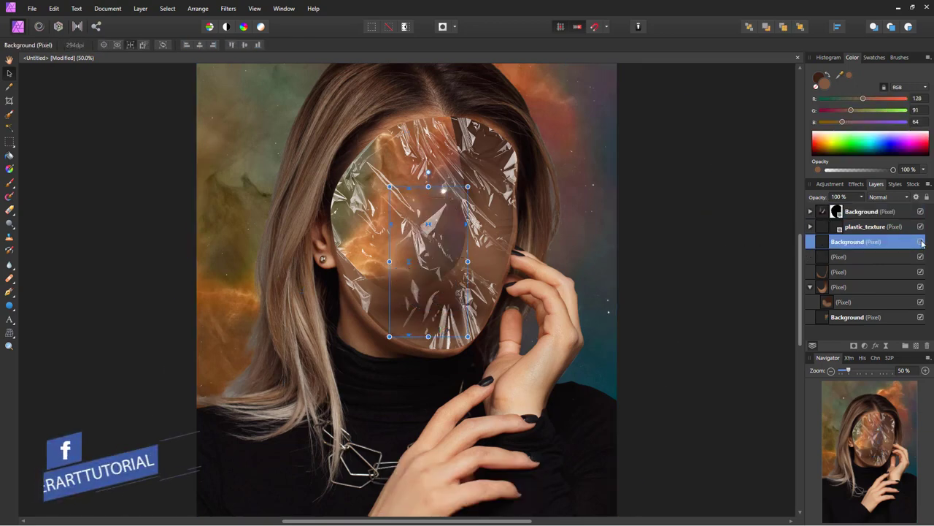
{"action": "left_click", "coordinate": [875, 346]}
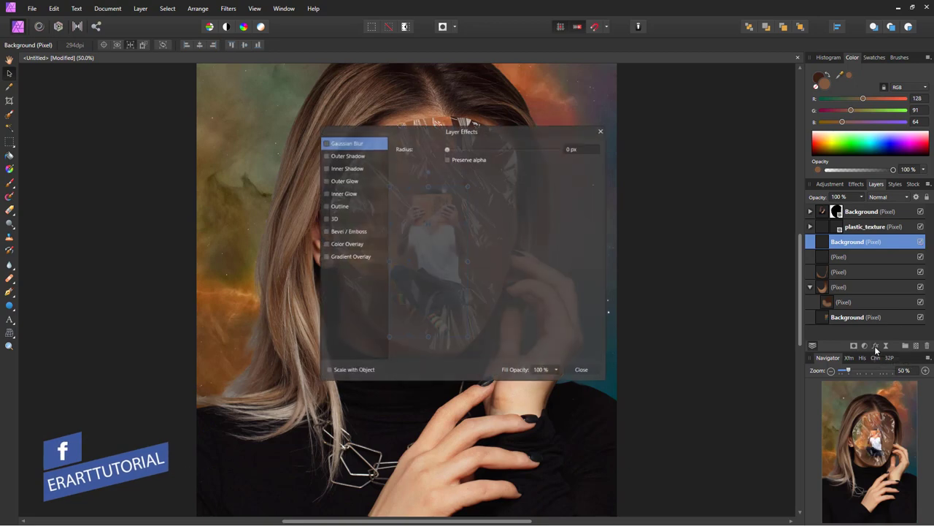
{"action": "left_click", "coordinate": [581, 370]}
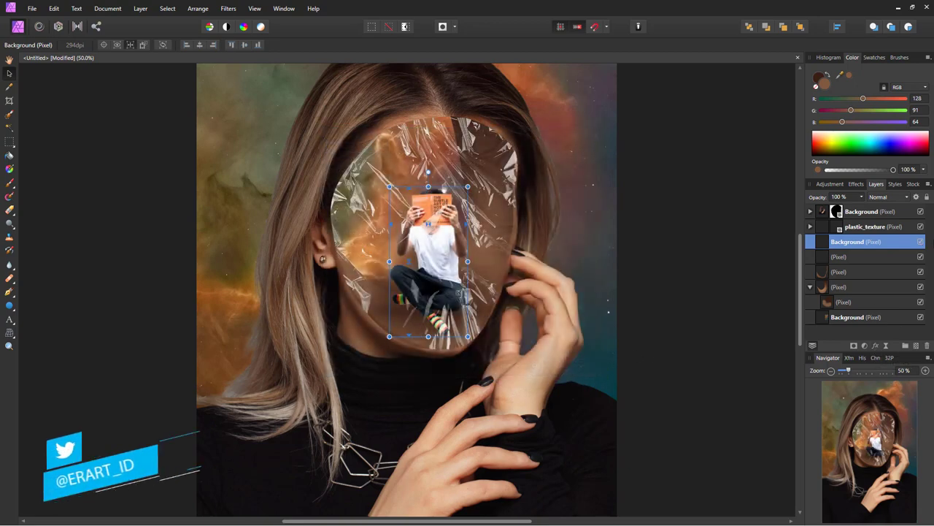
{"action": "left_click", "coordinate": [829, 184]}
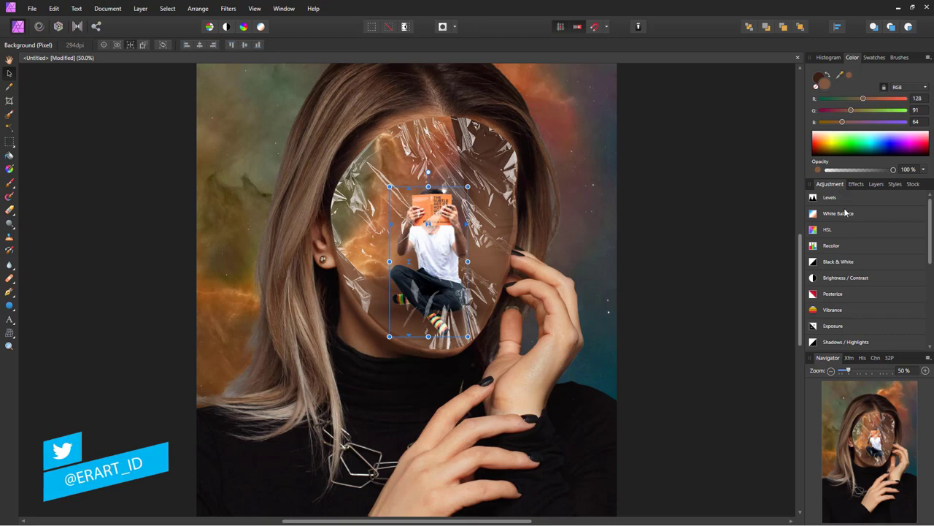
{"action": "left_click", "coordinate": [854, 277]}
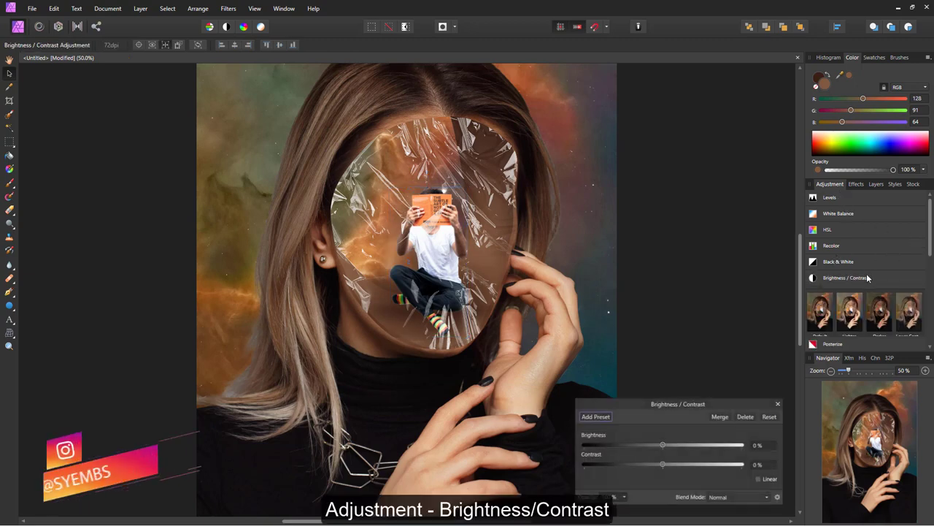
{"action": "left_click_drag", "start_coordinate": [662, 465], "coordinate": [610, 470]}
{"action": "left_click_drag", "start_coordinate": [670, 477], "coordinate": [645, 476]}
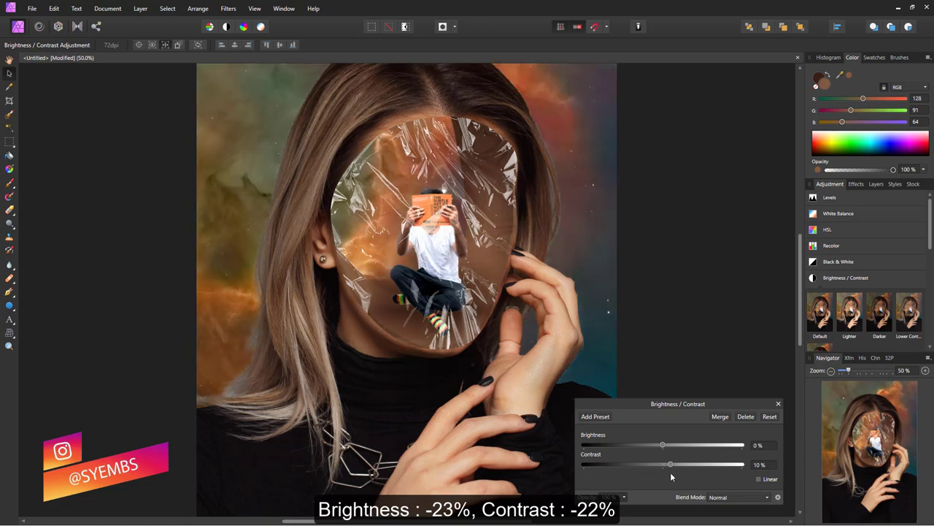
{"action": "mouse_move", "coordinate": [660, 446]}
{"action": "left_mouse_down"}
{"action": "mouse_move", "coordinate": [632, 446]}
{"action": "mouse_move", "coordinate": [645, 446]}
{"action": "left_mouse_up"}
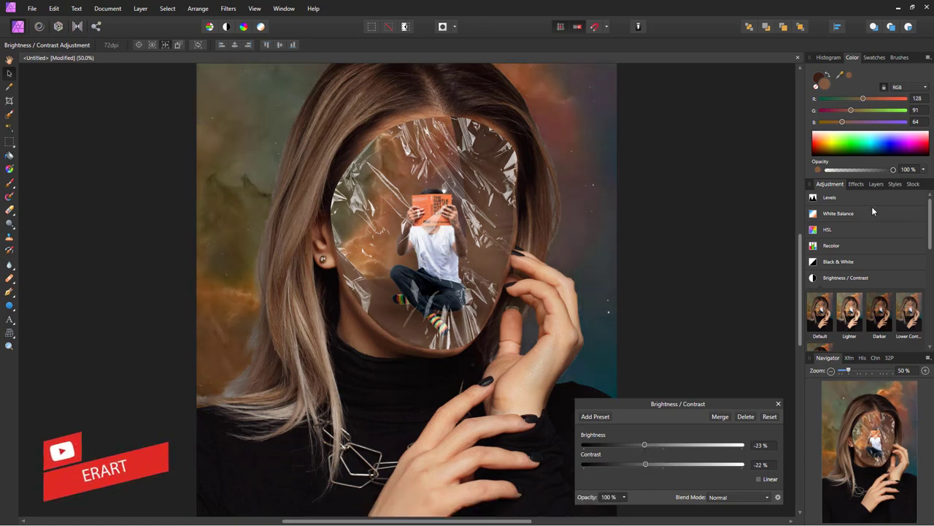
Nest the Brightness/Contrast adjustment inside the Background layer
{"action": "left_click", "coordinate": [876, 184]}
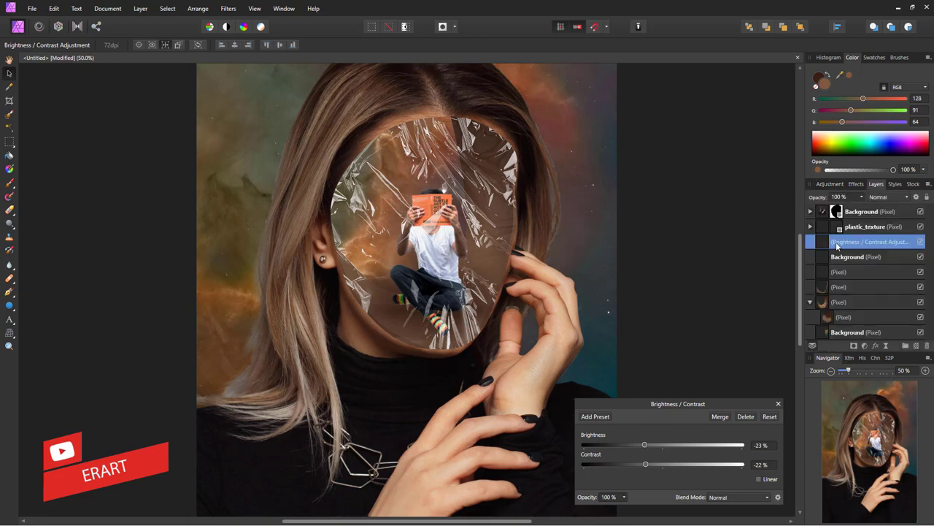
{"action": "mouse_move", "coordinate": [823, 247]}
{"action": "left_mouse_down"}
{"action": "mouse_move", "coordinate": [825, 266]}
{"action": "mouse_move", "coordinate": [837, 245]}
{"action": "left_mouse_up"}
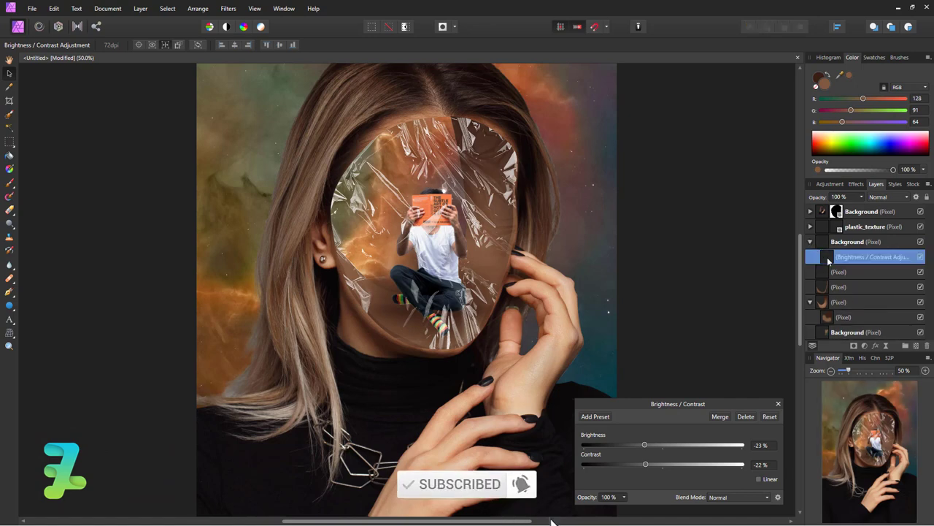
{"action": "left_click", "coordinate": [838, 185]}
{"action": "left_click_drag", "start_coordinate": [930, 211], "coordinate": [931, 309]}
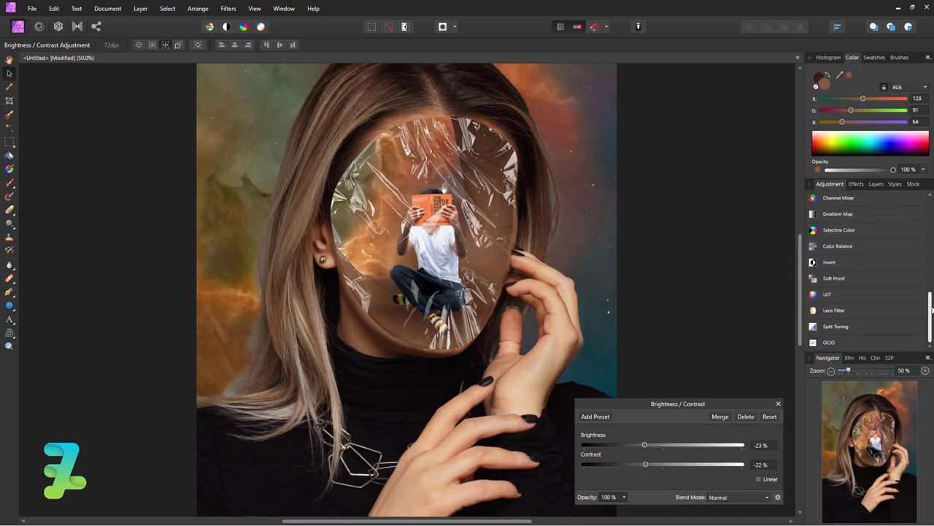
Add an orange Lens Filter adjustment with optical density 66%
{"action": "left_click", "coordinate": [830, 314]}
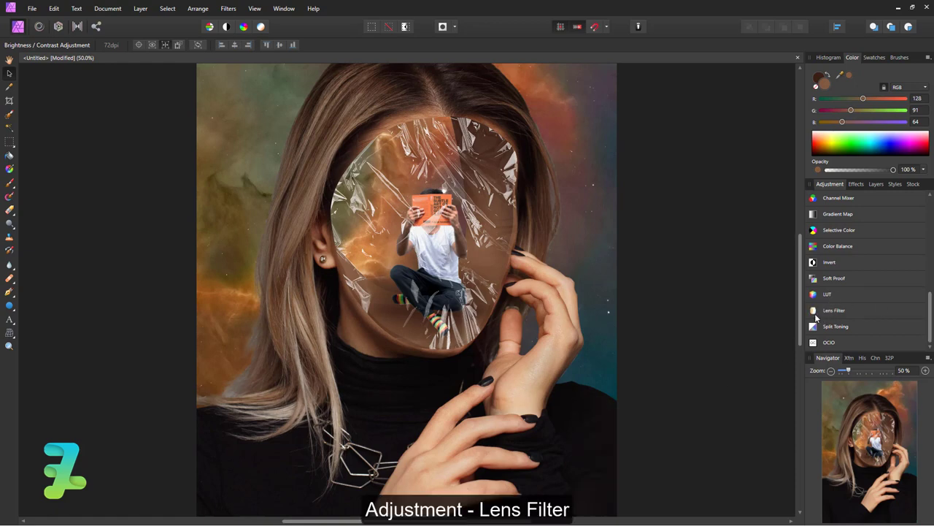
{"action": "left_click", "coordinate": [811, 314]}
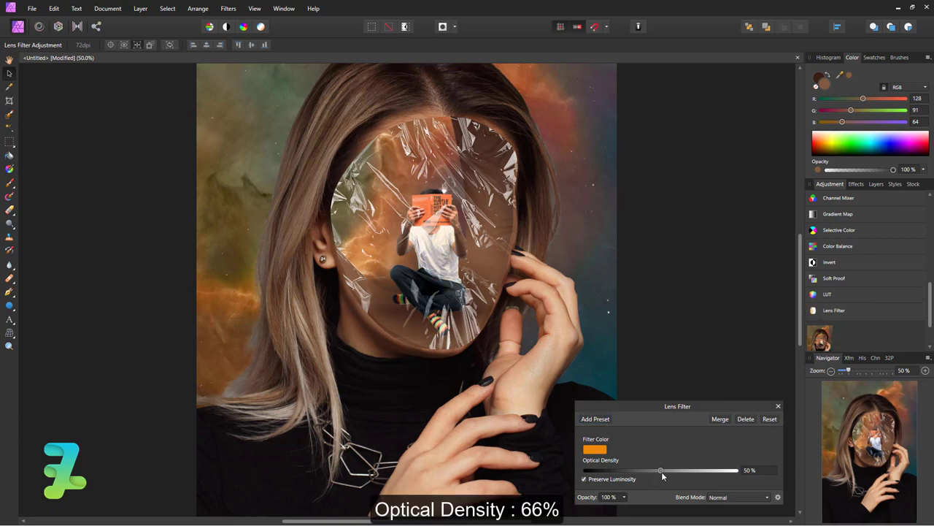
{"action": "left_click_drag", "start_coordinate": [661, 472], "coordinate": [716, 473]}
{"action": "left_click_drag", "start_coordinate": [690, 471], "coordinate": [685, 470]}
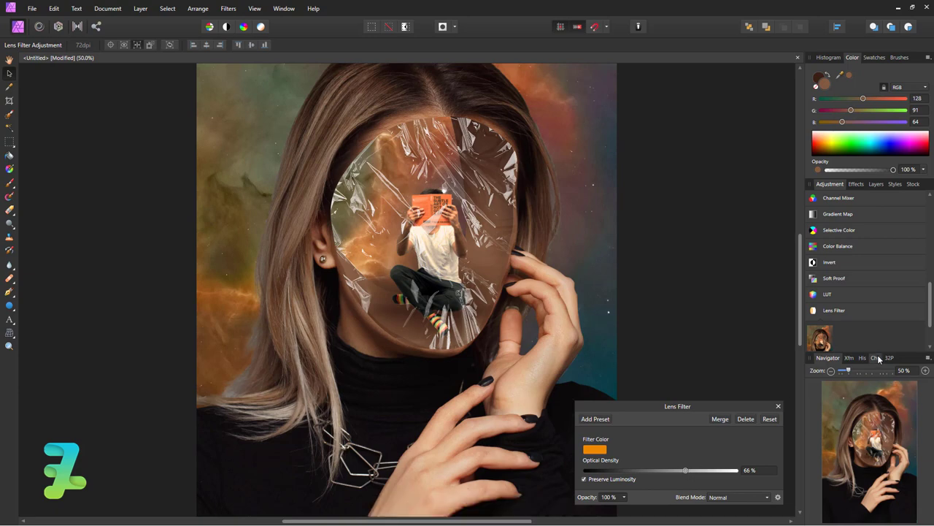
Find LUT in the adjustments list and add a LUT adjustment
{"action": "scroll", "coordinate": [912, 292], "scroll_direction": "up", "scroll_amount": 5}
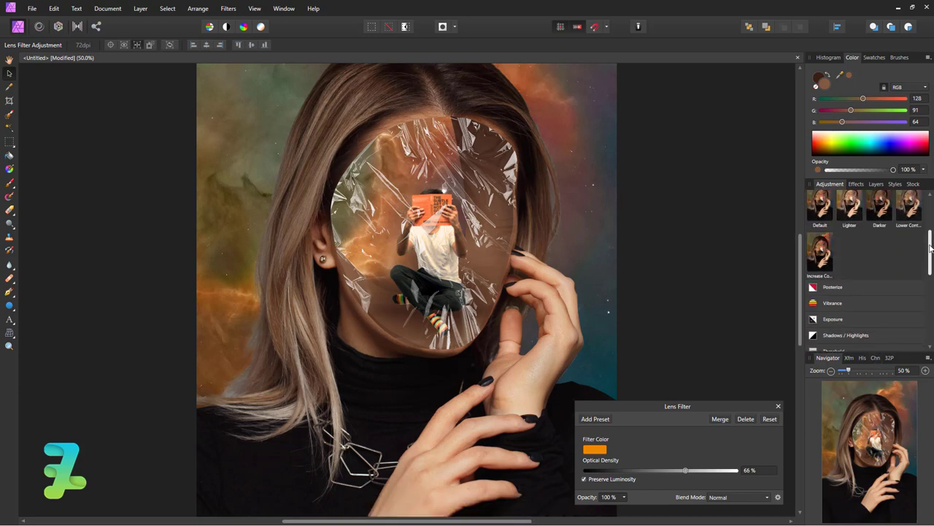
{"action": "scroll", "coordinate": [905, 241], "scroll_direction": "up", "scroll_amount": 5}
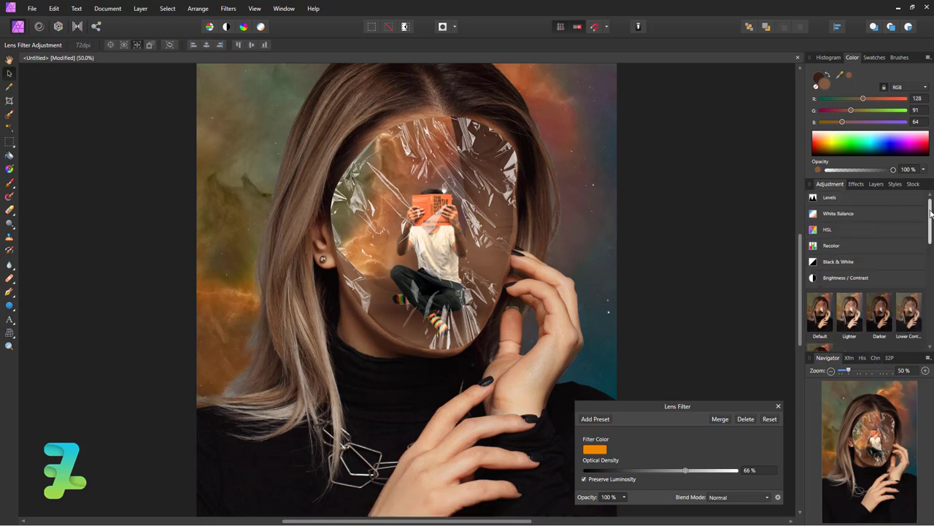
{"action": "left_click_drag", "start_coordinate": [931, 219], "coordinate": [931, 281]}
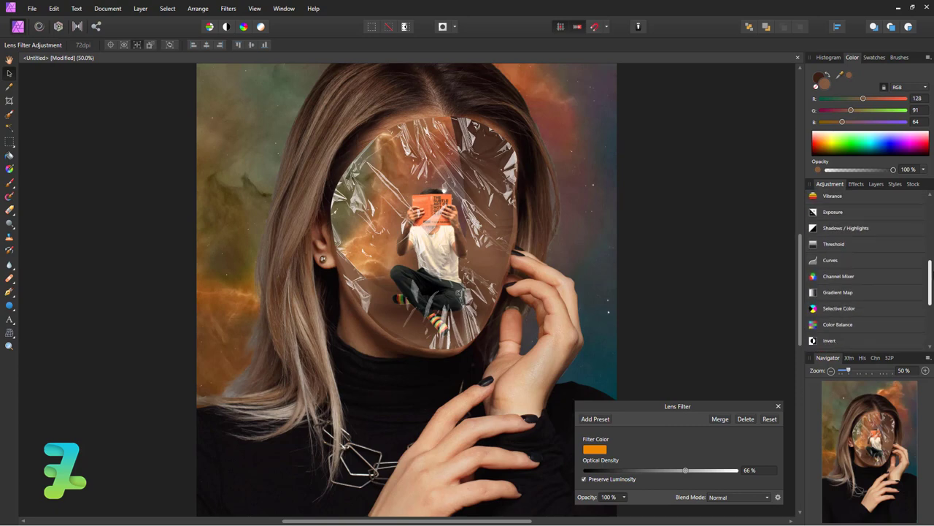
{"action": "scroll", "coordinate": [906, 298], "scroll_direction": "down", "scroll_amount": 2}
{"action": "scroll", "coordinate": [905, 298], "scroll_direction": "down", "scroll_amount": 2}
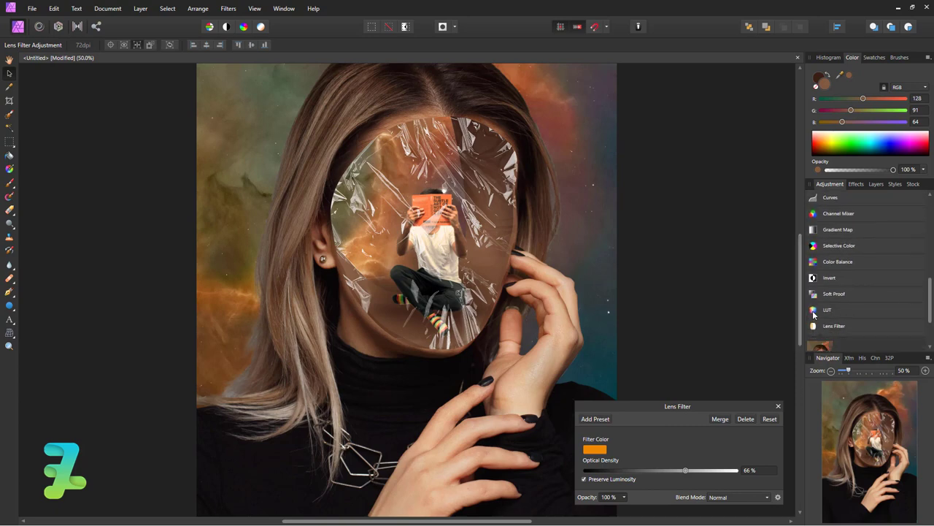
{"action": "left_click", "coordinate": [814, 313]}
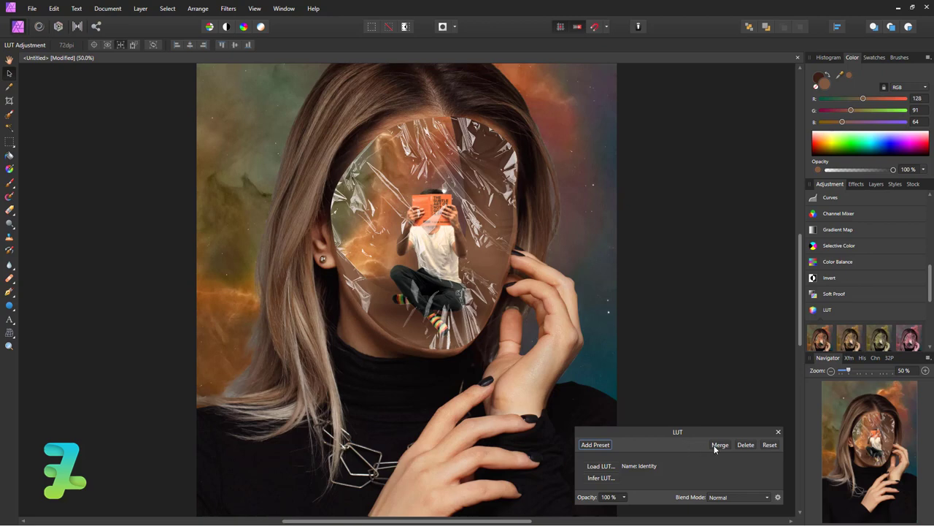
Add a Selective Color adjustment setting Reds to Cyan 33%, Magenta -21%, Yellow -23%
{"action": "left_click", "coordinate": [831, 251]}
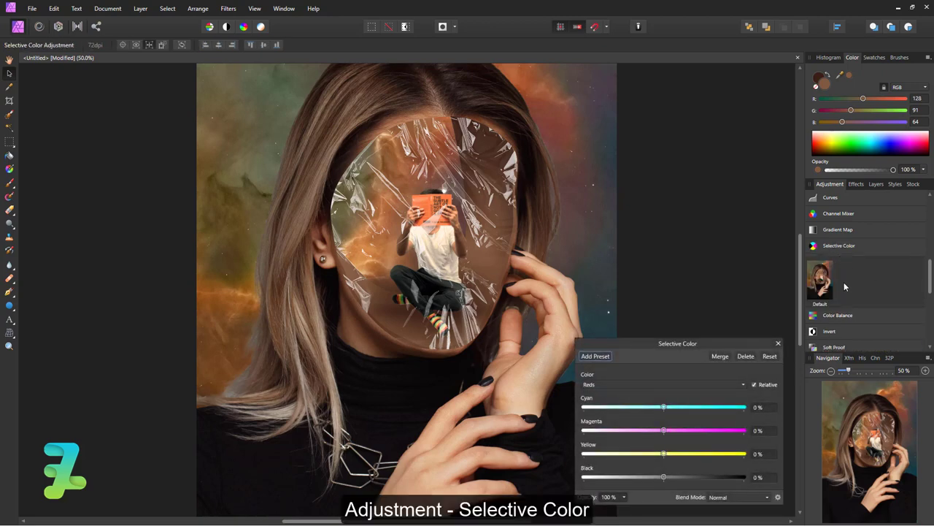
{"action": "left_click", "coordinate": [688, 406]}
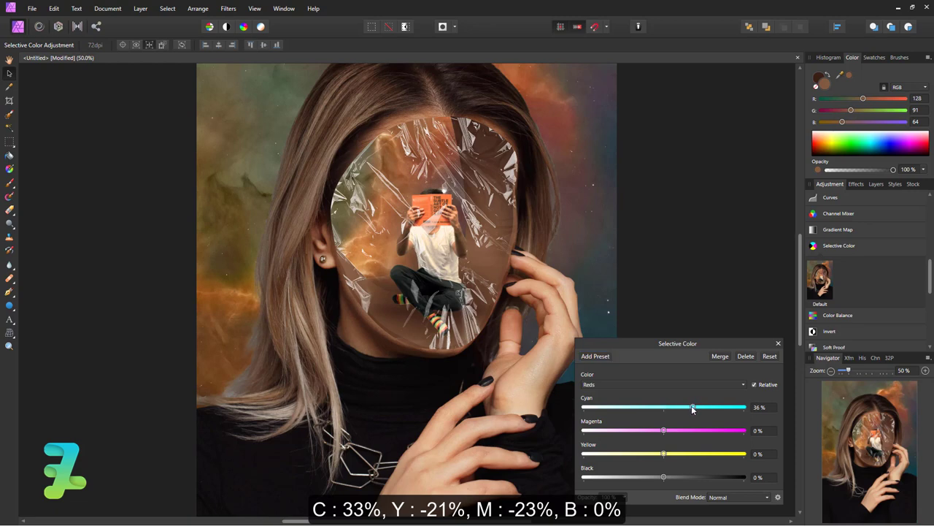
{"action": "mouse_move", "coordinate": [692, 406]}
{"action": "left_mouse_down"}
{"action": "mouse_move", "coordinate": [633, 430]}
{"action": "mouse_move", "coordinate": [655, 438]}
{"action": "mouse_move", "coordinate": [642, 460]}
{"action": "left_mouse_up"}
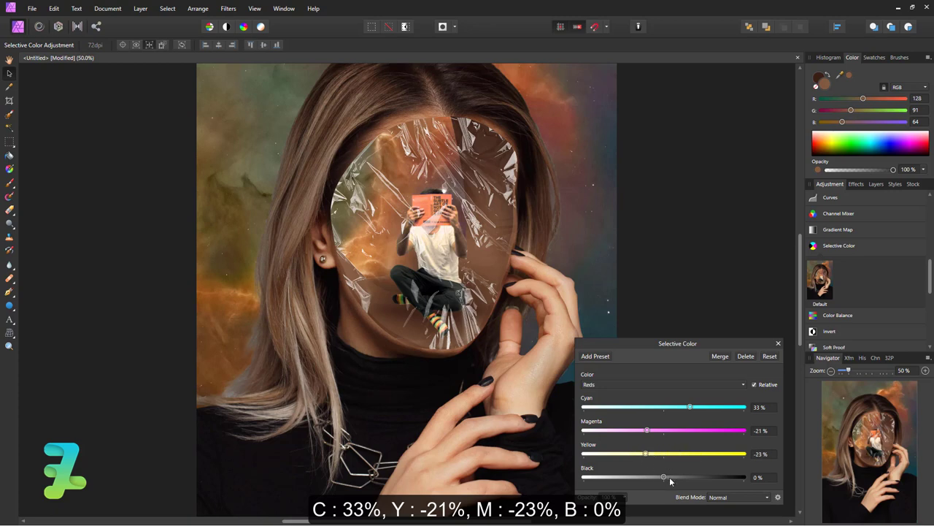
{"action": "left_click_drag", "start_coordinate": [931, 269], "coordinate": [927, 243]}
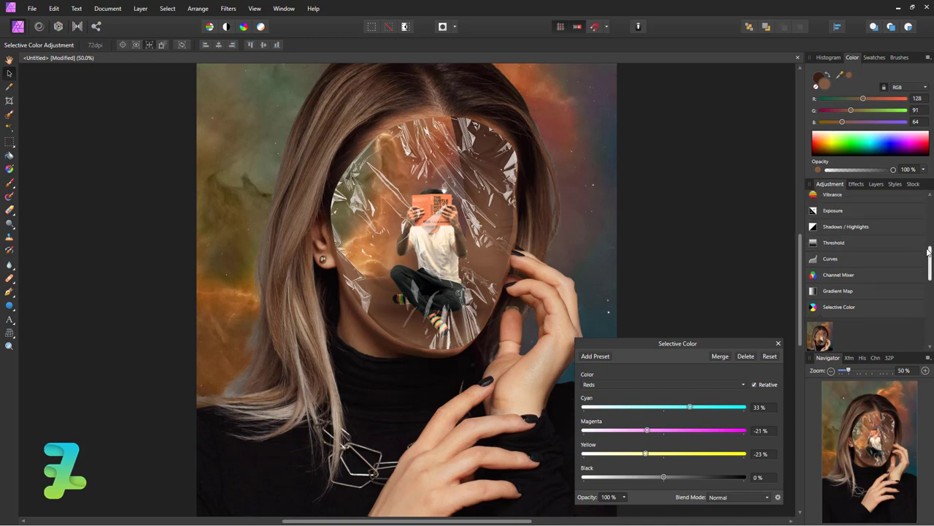
Add an Exposure adjustment set to -0,8
{"action": "left_click", "coordinate": [843, 258]}
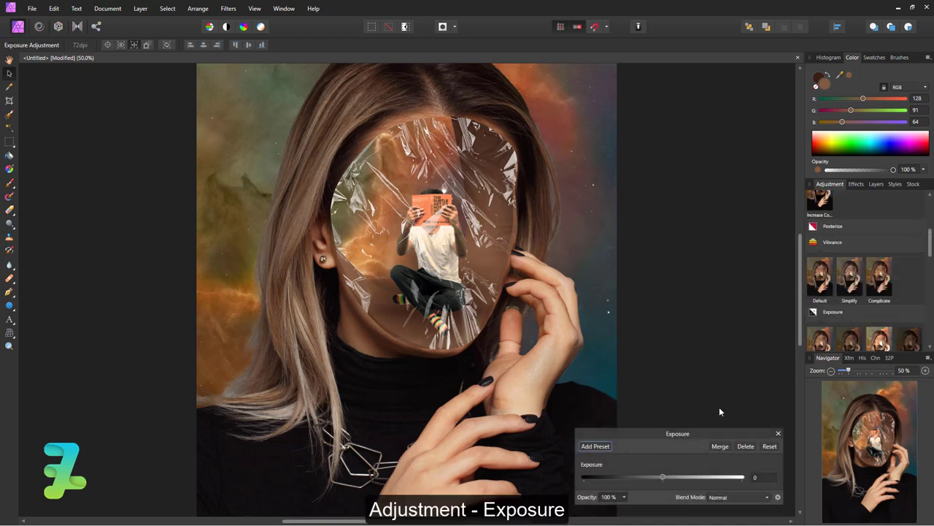
{"action": "left_click_drag", "start_coordinate": [663, 477], "coordinate": [654, 477]}
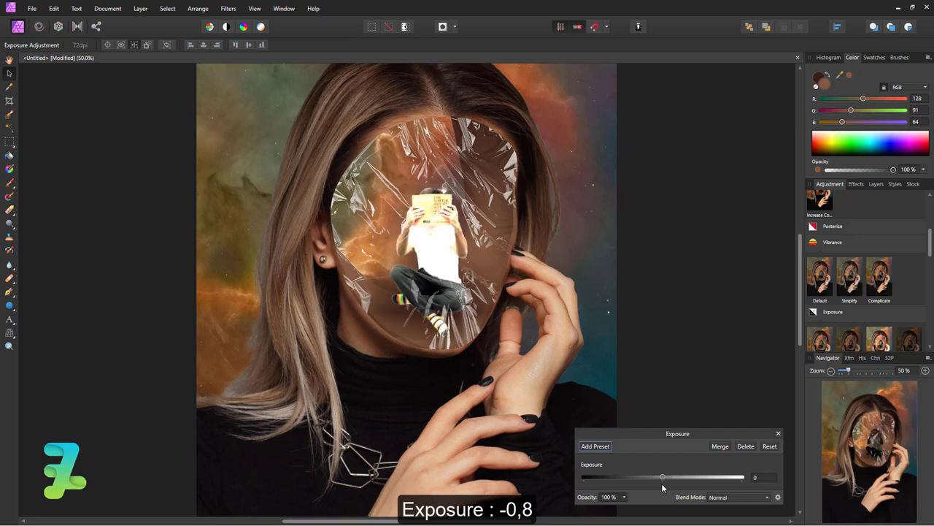
{"action": "left_click_drag", "start_coordinate": [654, 478], "coordinate": [659, 492]}
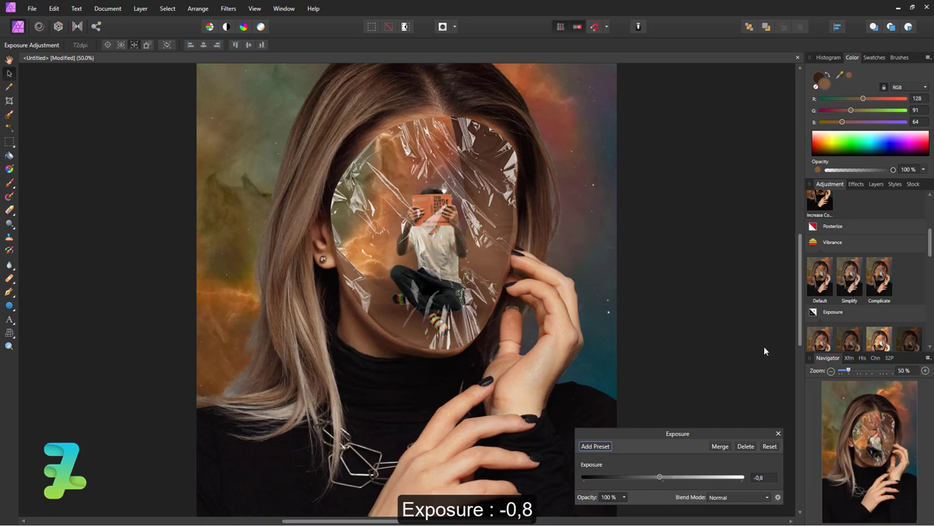
{"action": "left_click", "coordinate": [780, 434]}
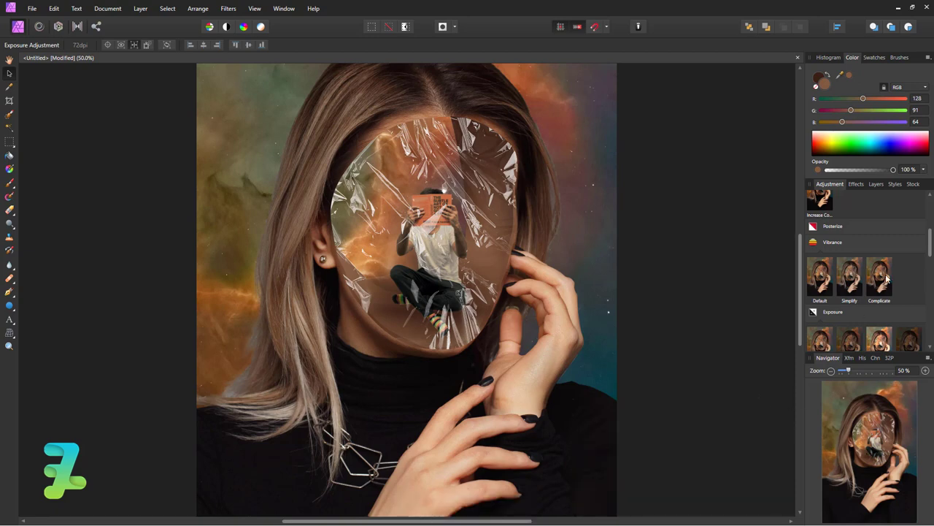
{"action": "left_click", "coordinate": [856, 184]}
Delete the LUT adjustment from the Background group in the Layers panel
{"action": "left_click", "coordinate": [876, 184]}
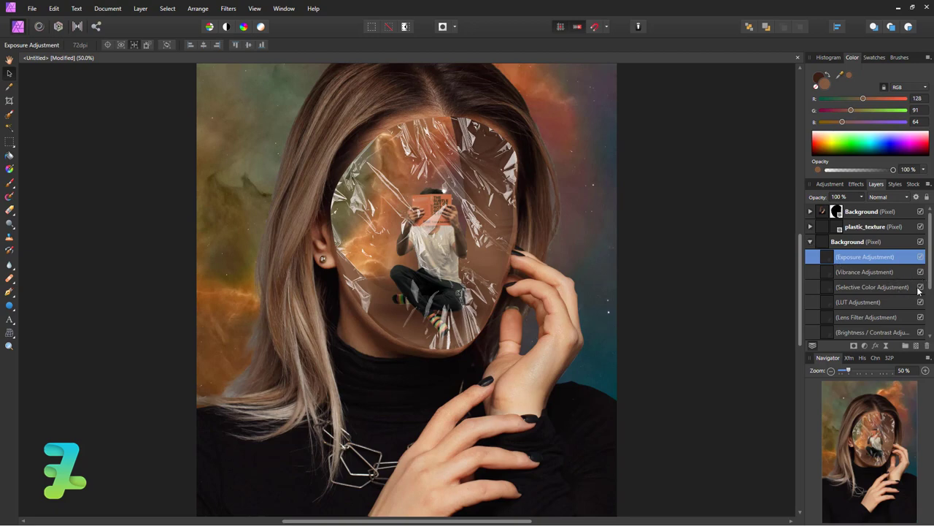
{"action": "scroll", "coordinate": [930, 295], "scroll_direction": "down", "scroll_amount": 1}
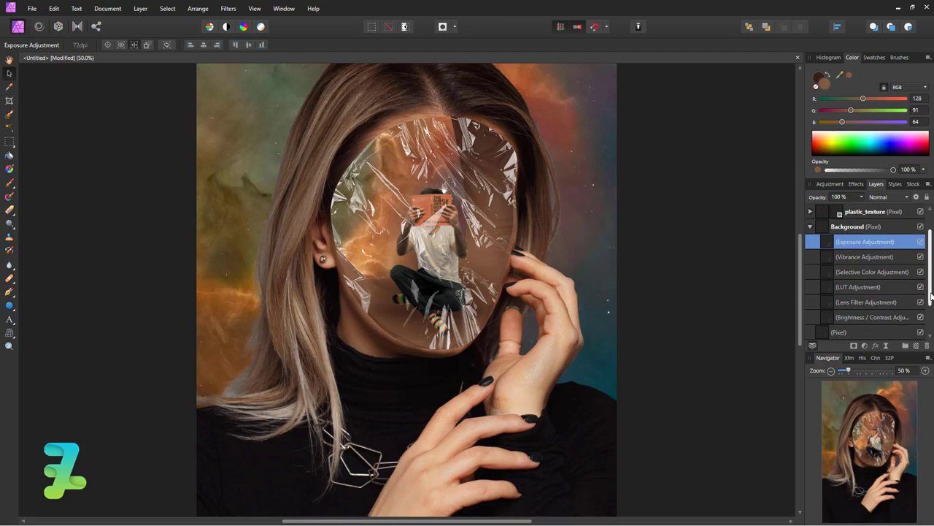
{"action": "left_click", "coordinate": [889, 291]}
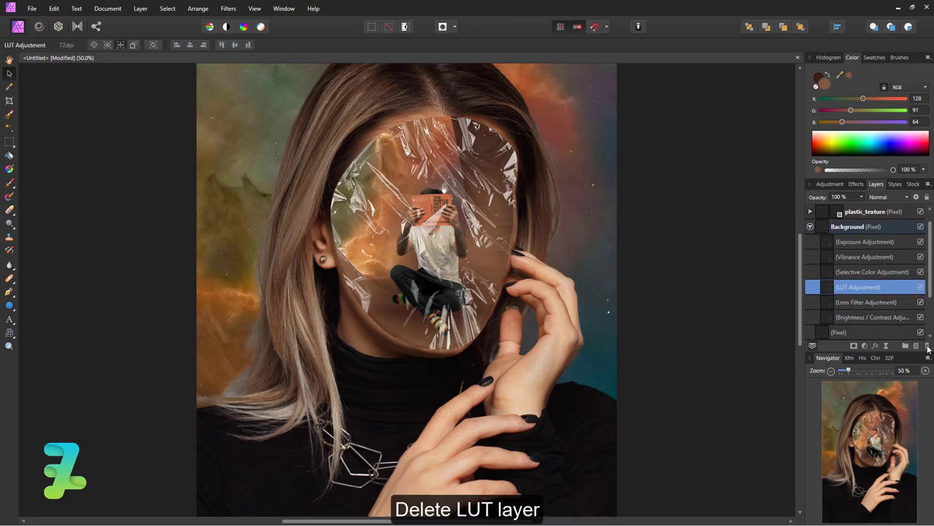
{"action": "left_click", "coordinate": [926, 346]}
Collapse the Background group's adjustments and select the top masked Background layer
{"action": "left_click", "coordinate": [866, 275]}
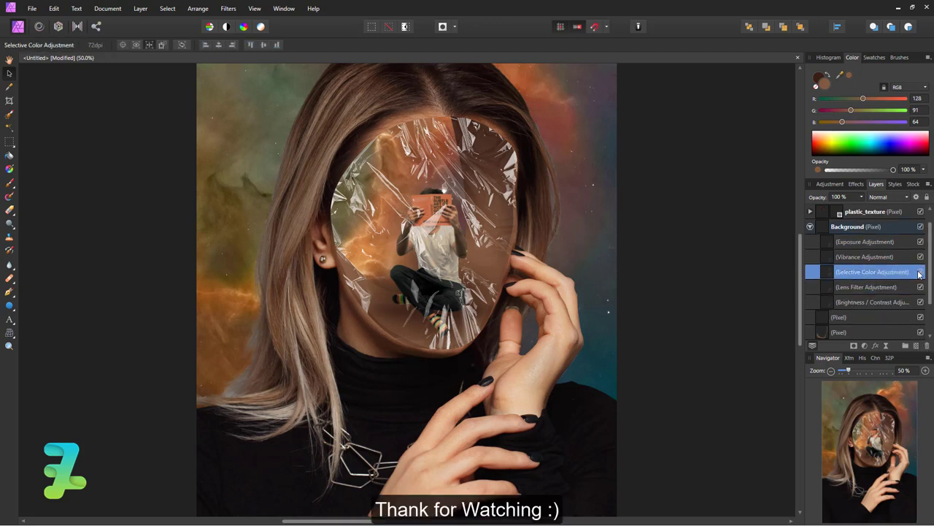
{"action": "left_click", "coordinate": [810, 228]}
{"action": "left_click", "coordinate": [876, 213]}
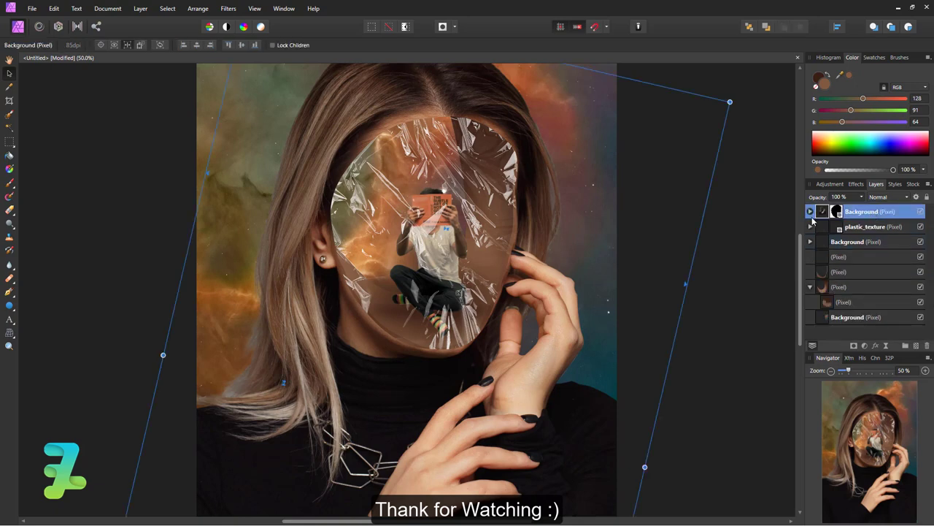
{"action": "key", "text": "ctrl+minus"}
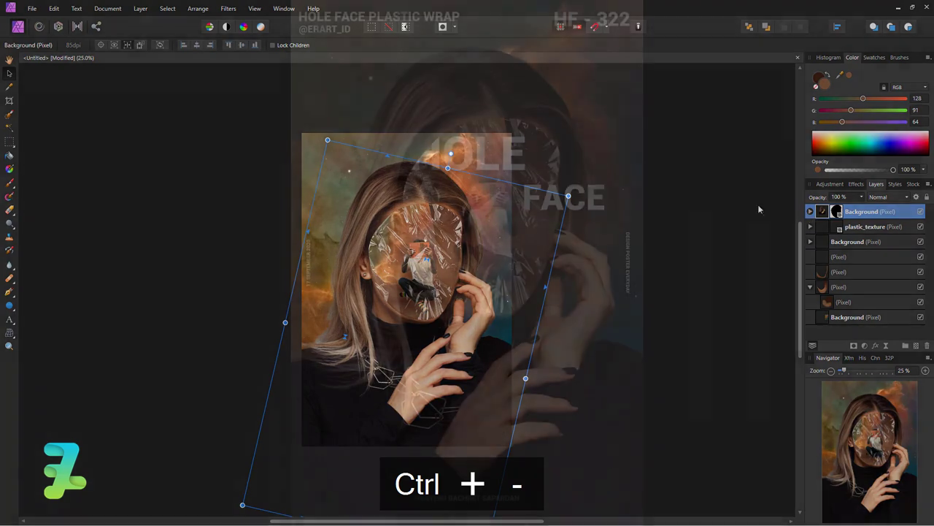